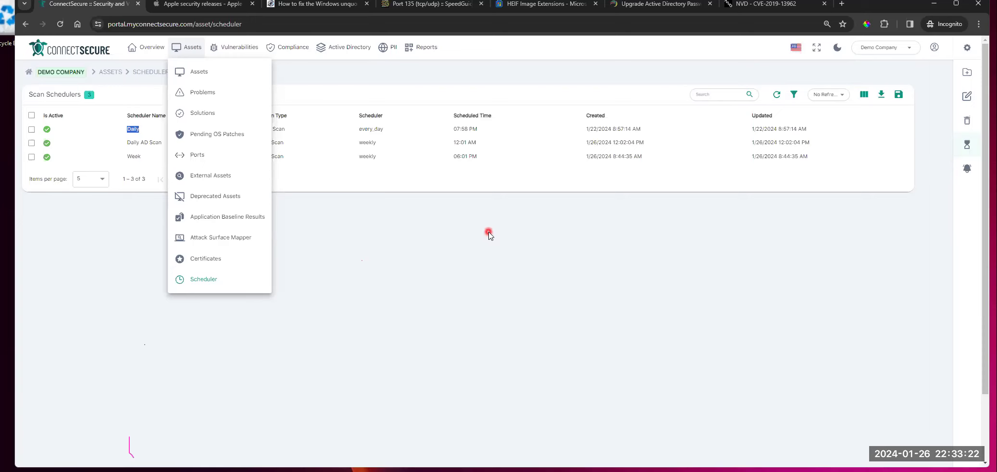
- Open the Vulnerabilities page for Demo Company and read the problem descriptions in the High Severity Vulnerabilities group
left_click(507, 218)
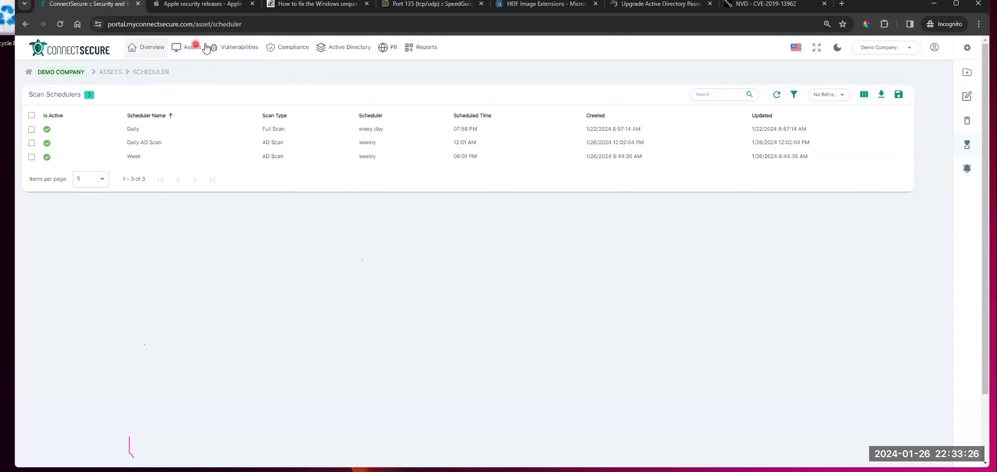
left_click(243, 43)
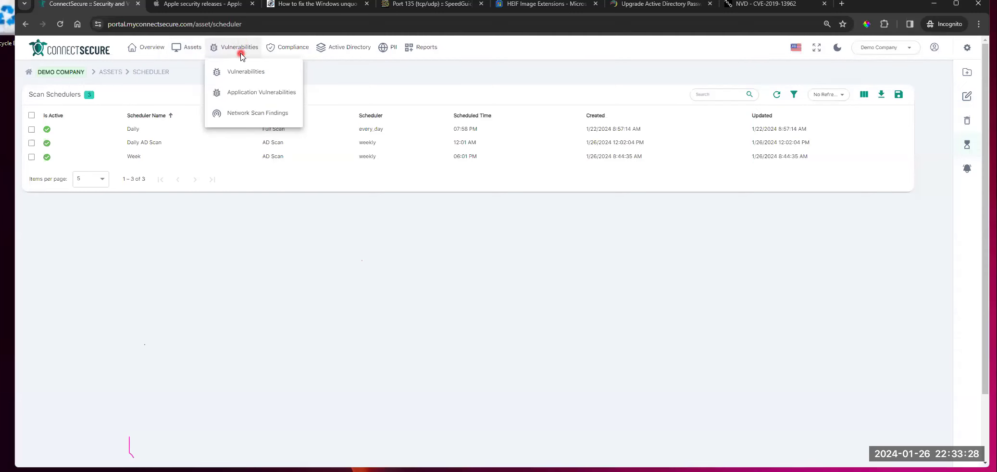
left_click(286, 77)
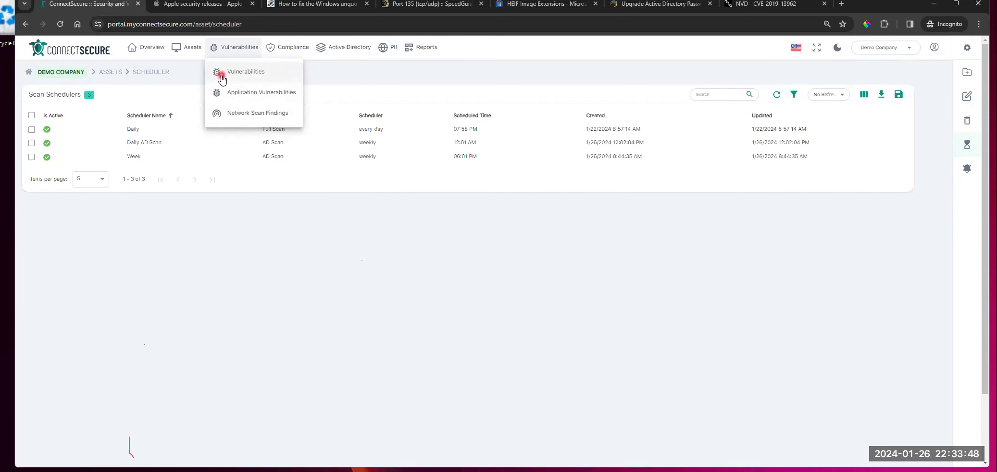
left_click(242, 72)
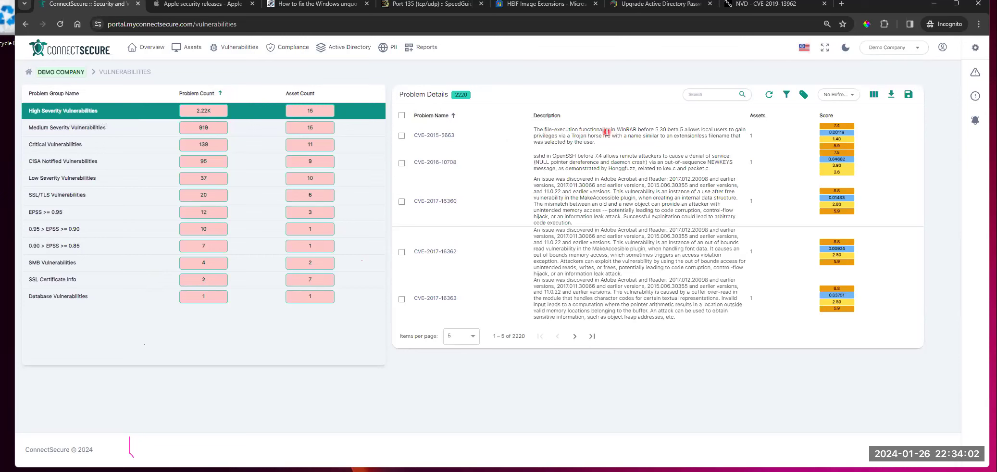
left_click_drag(570, 181, 654, 204)
left_click_drag(533, 280, 712, 289)
left_click_drag(596, 129, 609, 128)
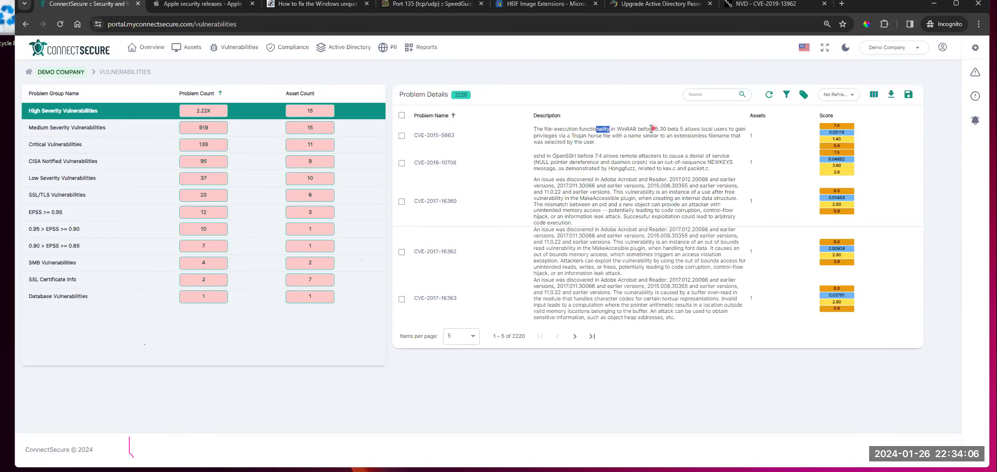
left_click(552, 138)
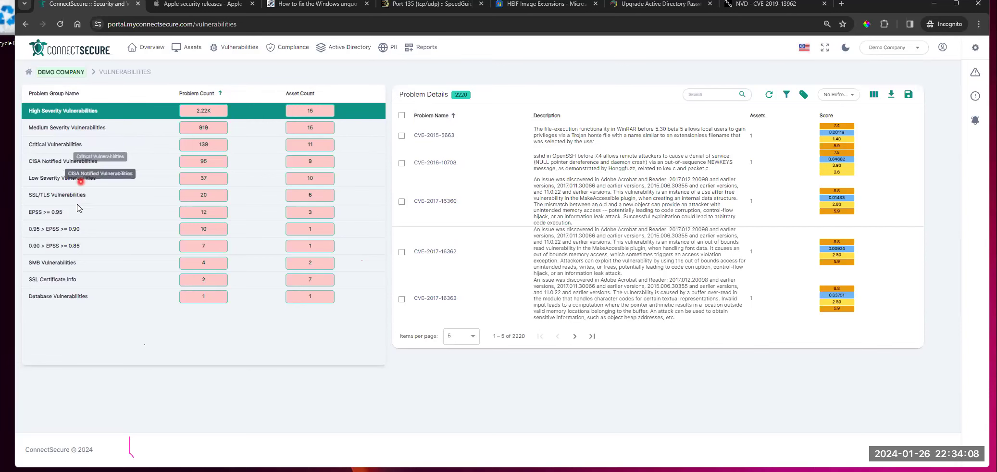
- Show the SMB Vulnerabilities group and read the descriptions of its problems
left_click(67, 264)
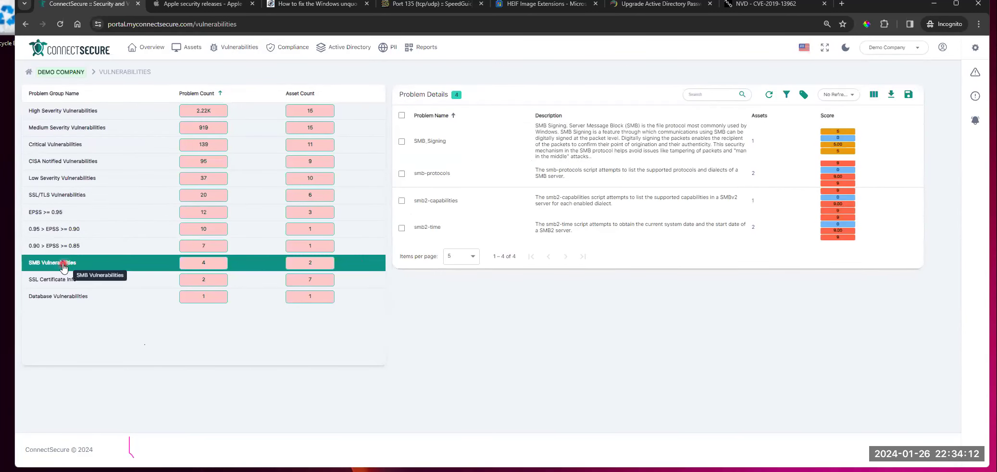
left_click_drag(542, 126, 601, 138)
left_click_drag(631, 172, 631, 173)
left_click(617, 158)
left_click_drag(577, 197, 614, 198)
left_click(603, 214)
- Review the SSL Certificate Info problems and show the Database Vulnerabilities group
left_click(52, 282)
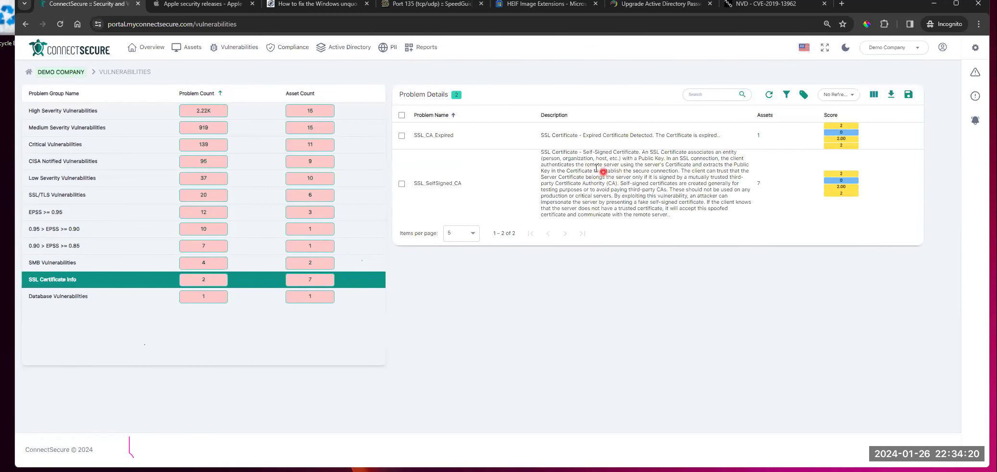
triple_click(639, 181)
left_click(644, 187)
left_click(71, 297)
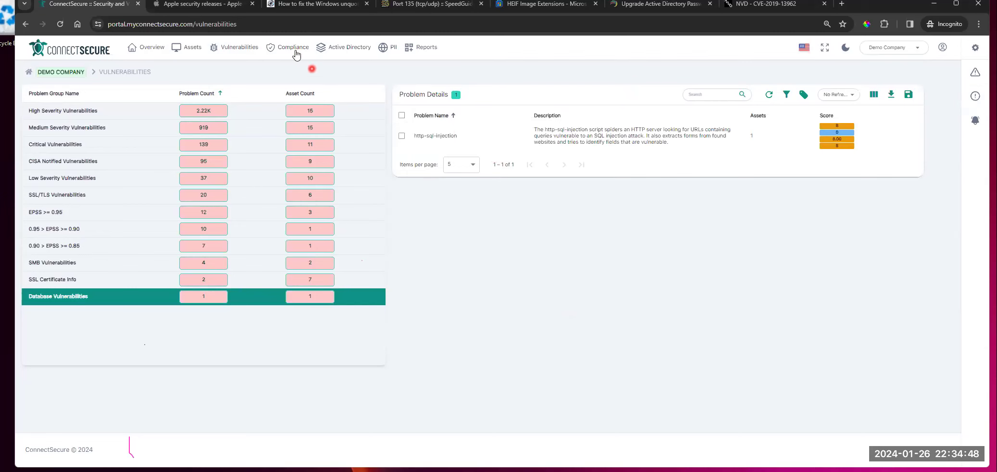
- Switch the company scope of the Vulnerabilities page from Demo Company to Global
left_click(240, 47)
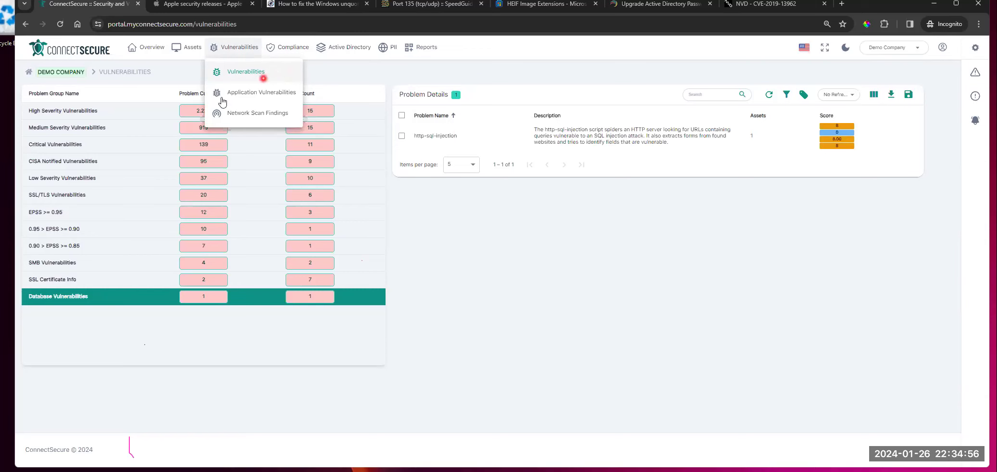
left_click(255, 211)
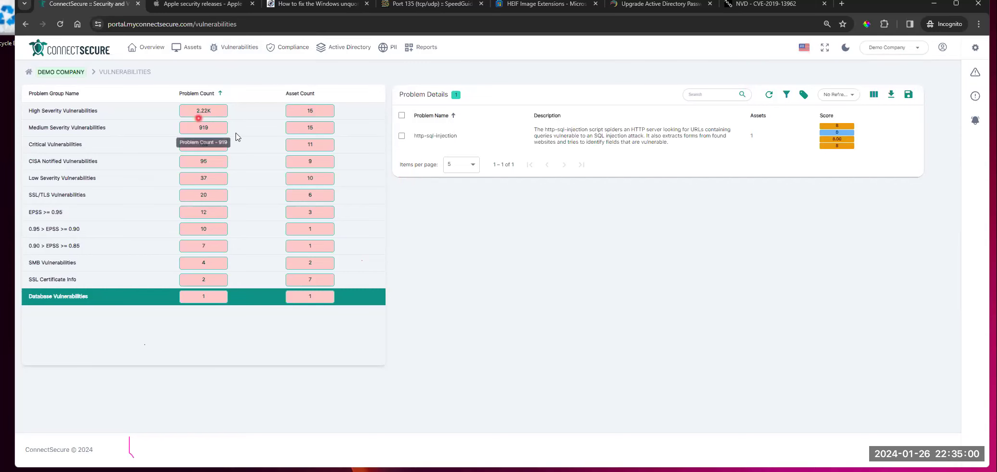
left_click(881, 50)
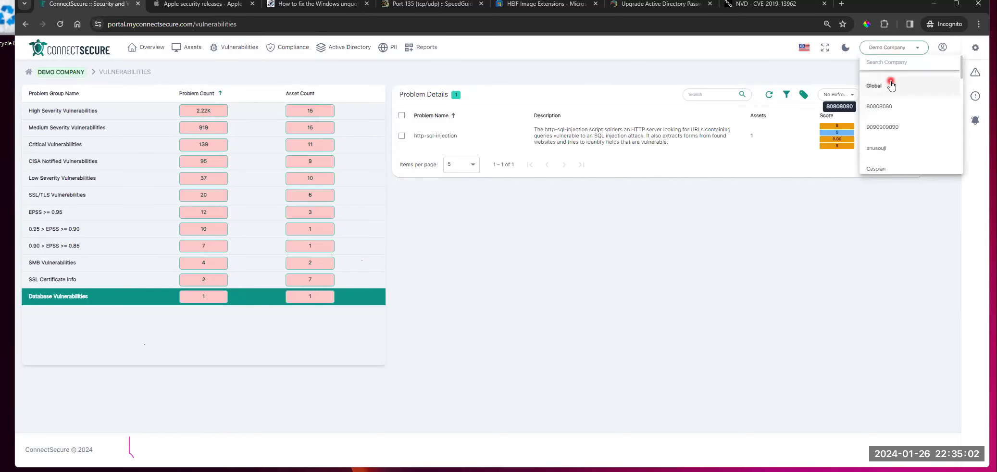
left_click(897, 79)
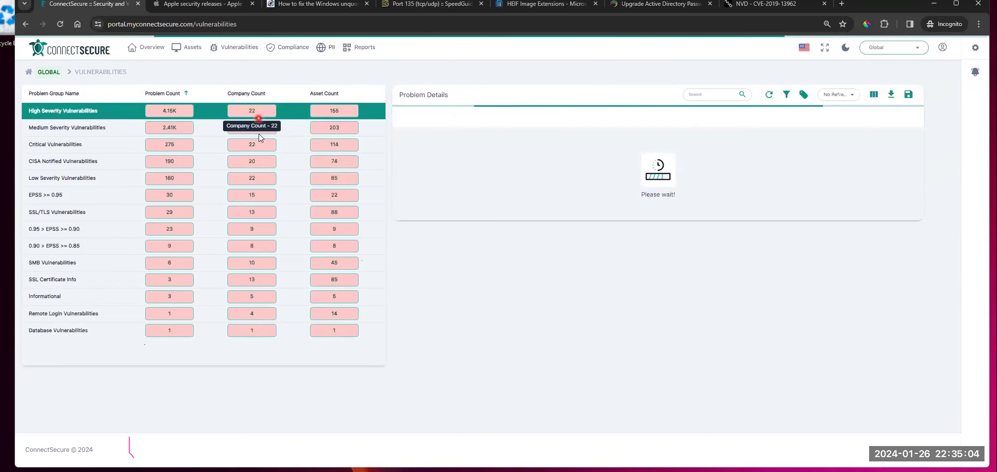
left_click(254, 300)
left_click(310, 378)
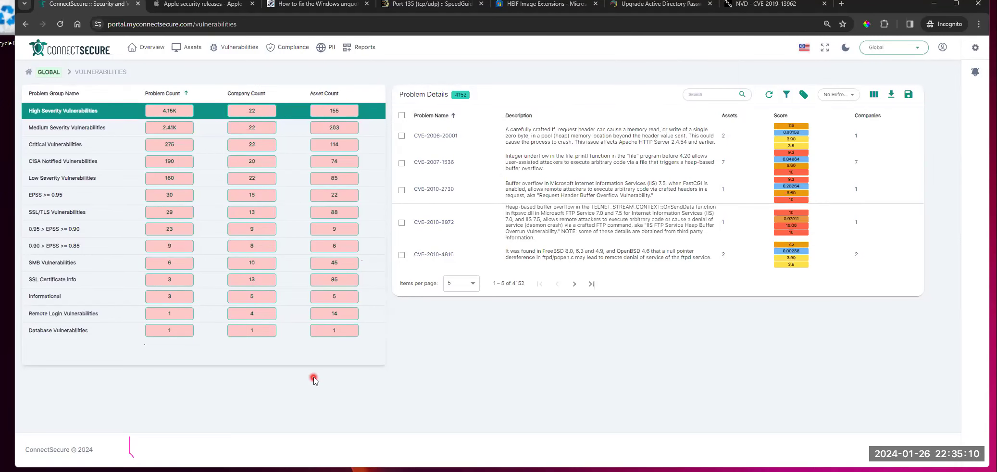
- Open the Application Vulnerabilities page and set it to 10 items per page
left_click(255, 61)
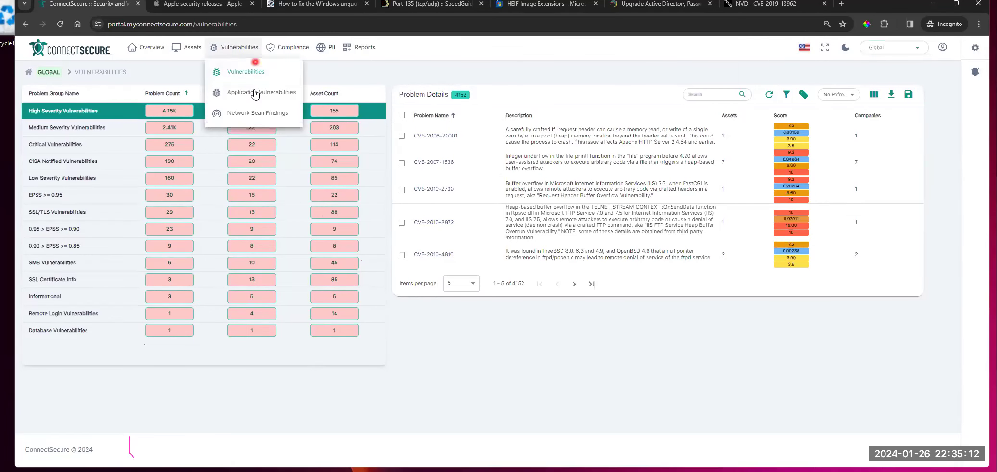
left_click(255, 93)
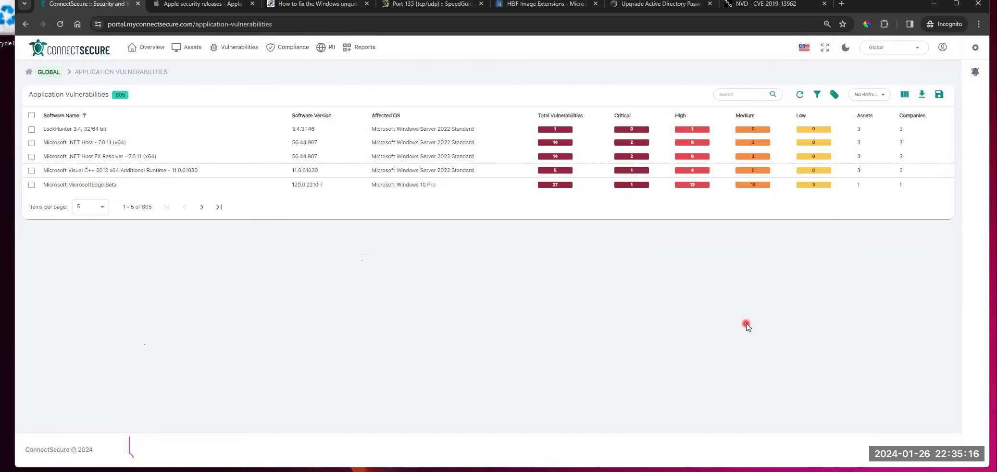
left_click(99, 207)
left_click(91, 250)
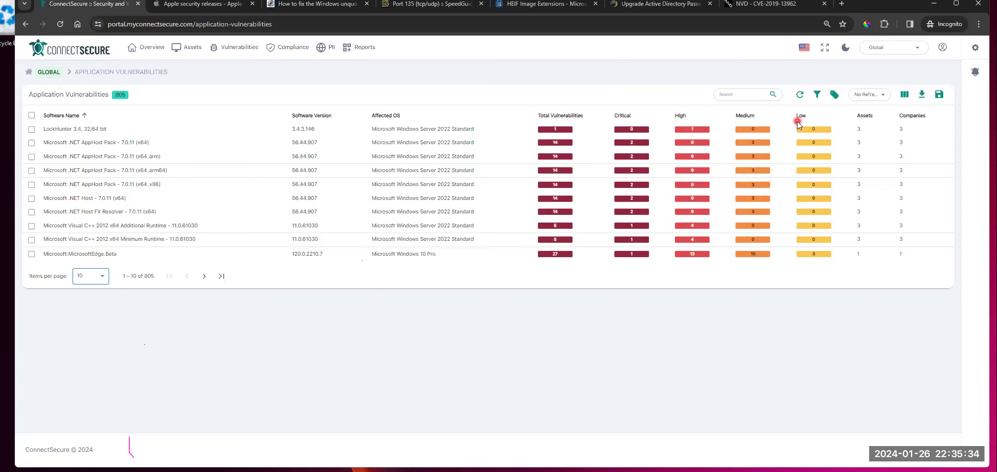
- View the assets affected by LockHunter 3.4, inspect the first host's details, and return to the application list
left_click(859, 132)
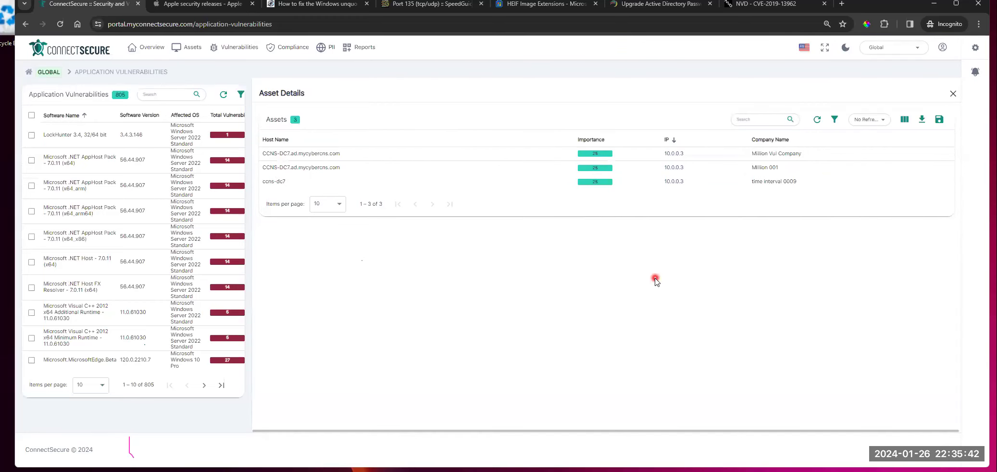
left_click(676, 154)
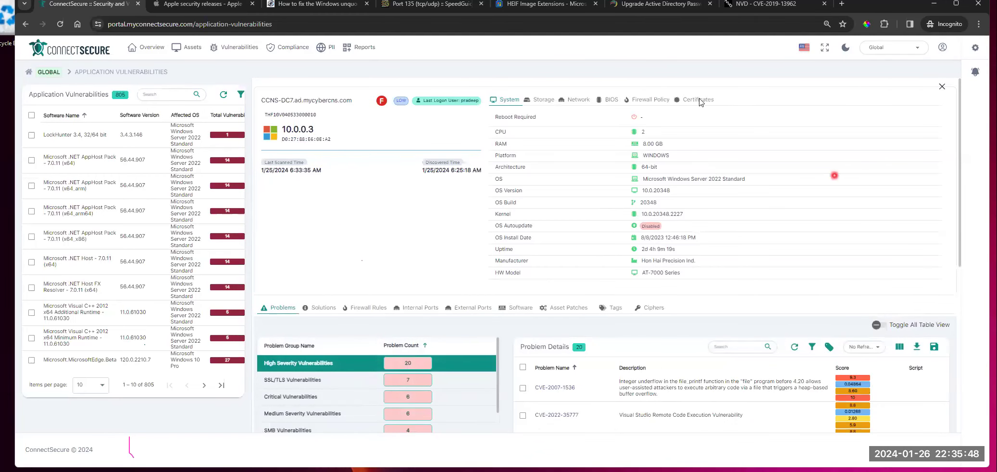
left_click(941, 87)
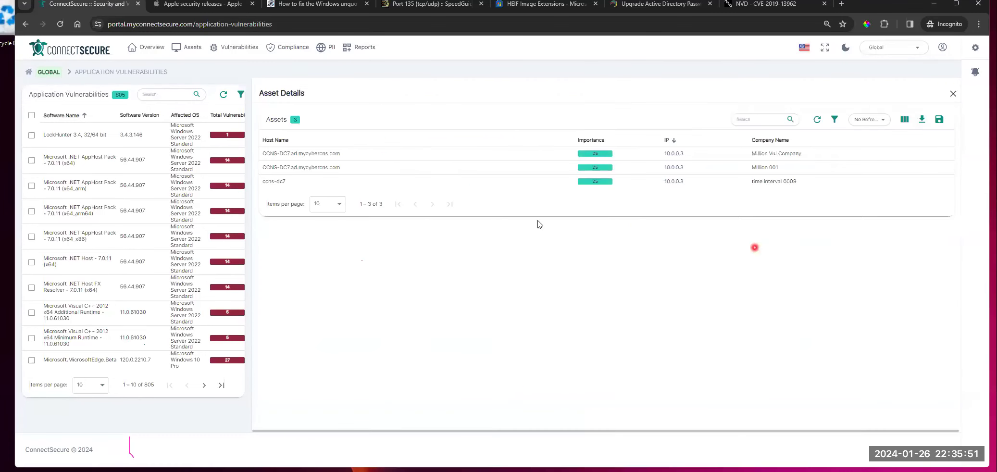
left_click(953, 93)
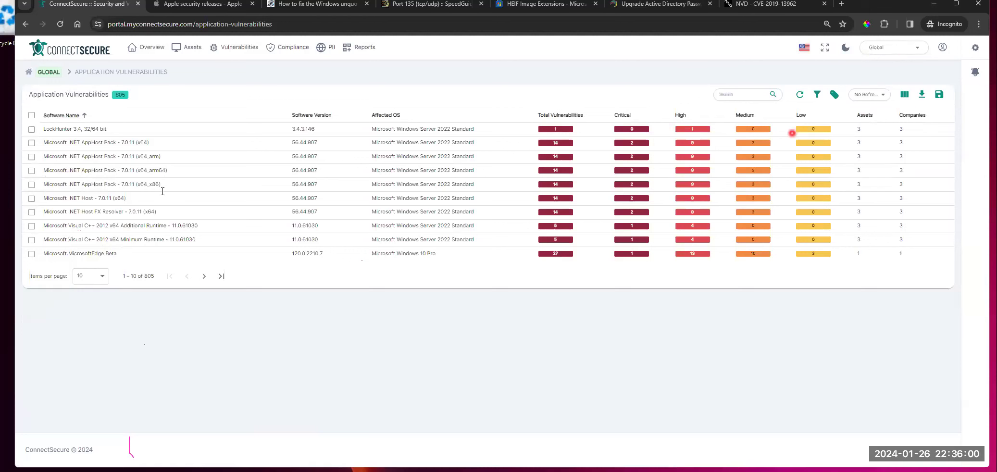
- Switch the company scope of the Application Vulnerabilities page from Global to Demo Company
left_click_drag(133, 277, 159, 281)
left_click(912, 47)
scroll(903, 120, "down", 2)
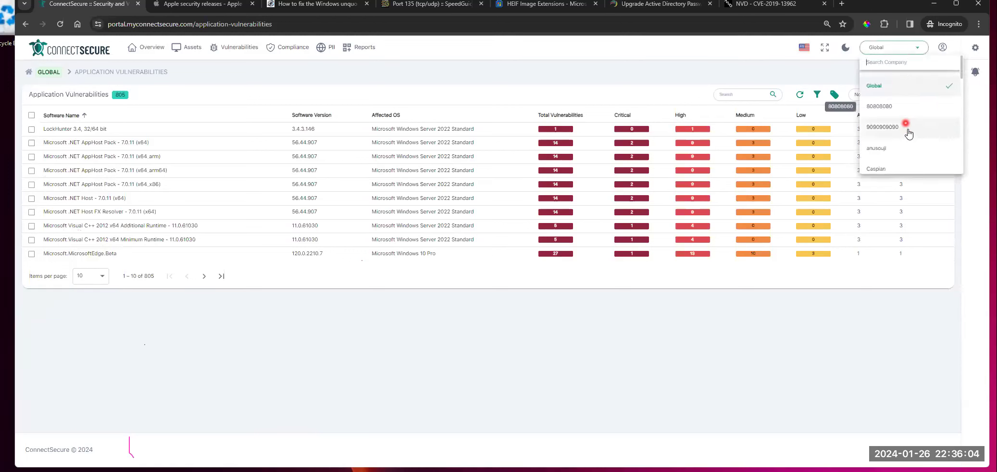
left_click(885, 114)
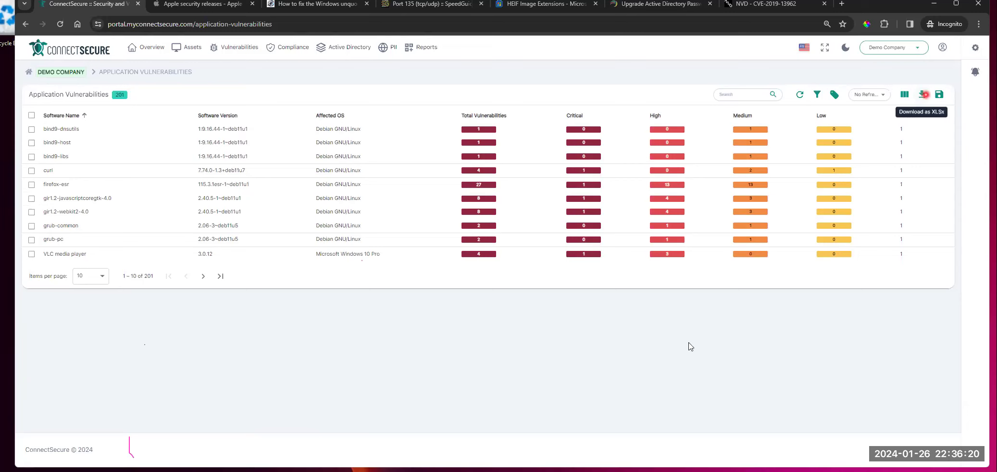
- Open the Network Scan Findings page and increase the number of items shown per page
left_click(224, 47)
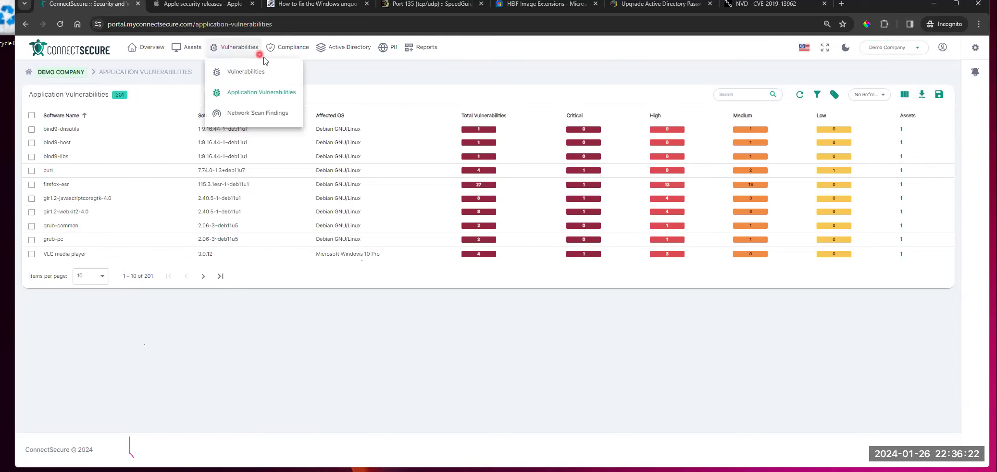
left_click(275, 118)
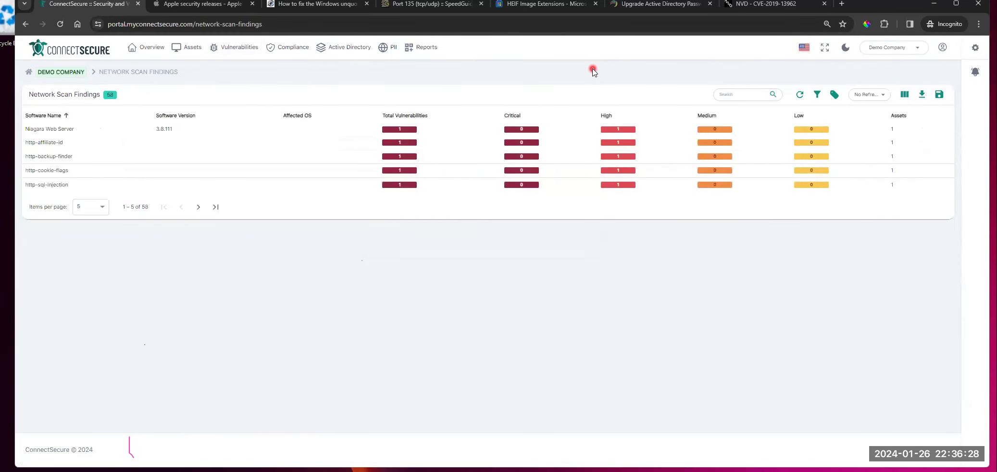
left_click(100, 208)
left_click(98, 207)
left_click(98, 207)
left_click(89, 269)
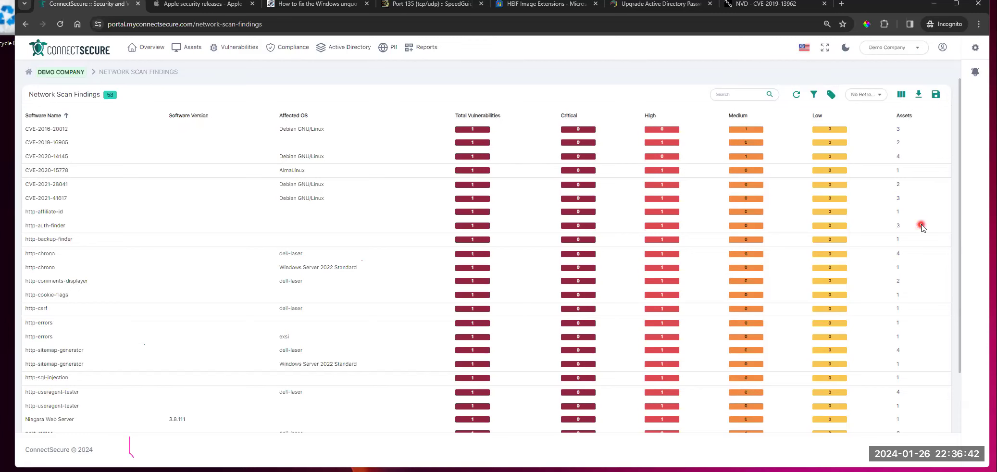
- Switch the Network Scan Findings page to the Global company scope
left_click(913, 48)
left_click(918, 89)
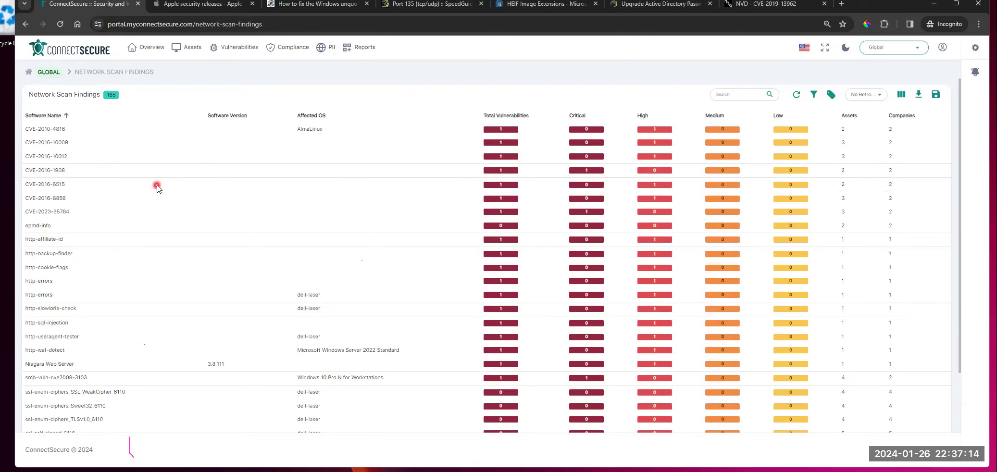
left_click(884, 47)
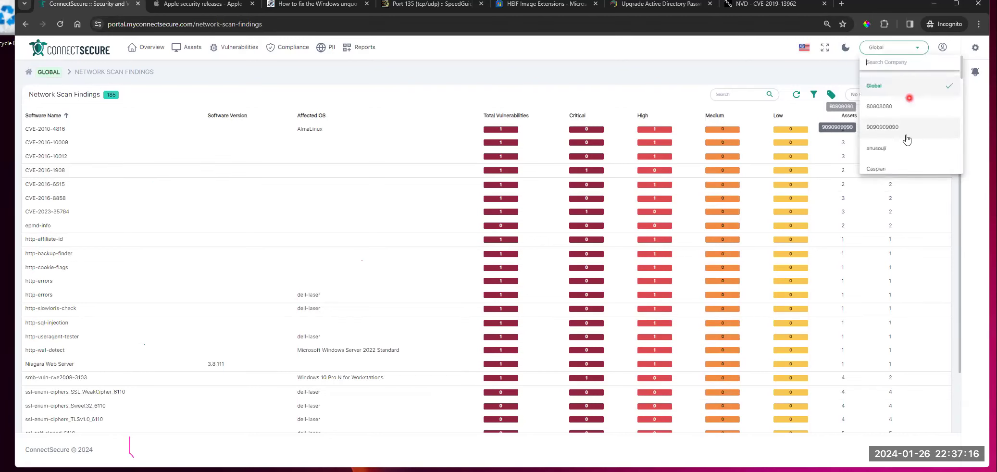
left_click(722, 67)
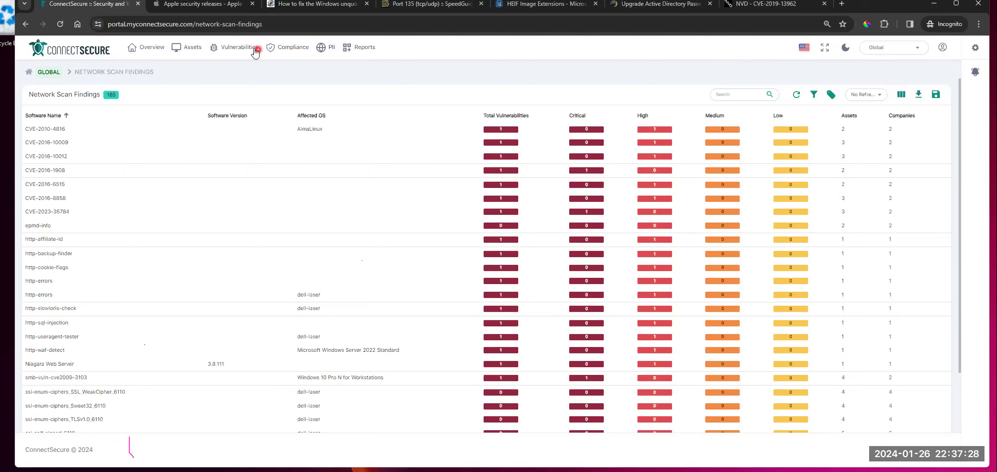
left_click(240, 51)
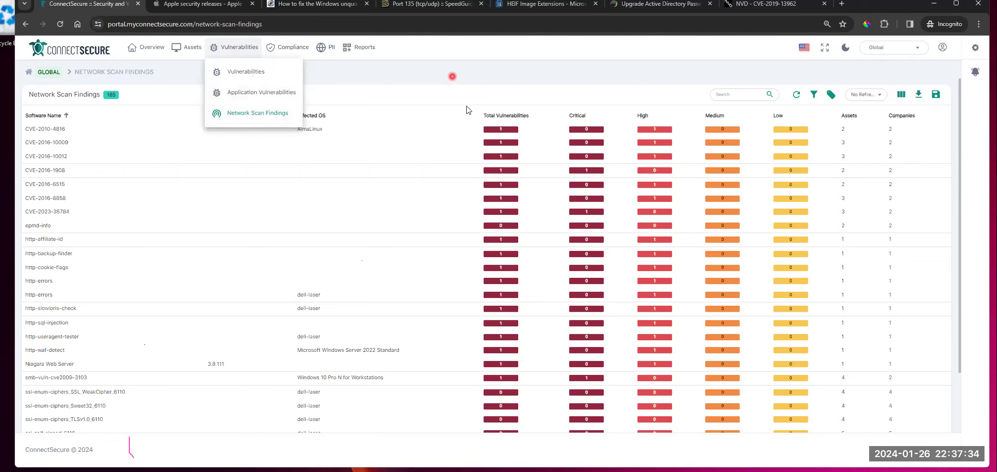
left_click(431, 106)
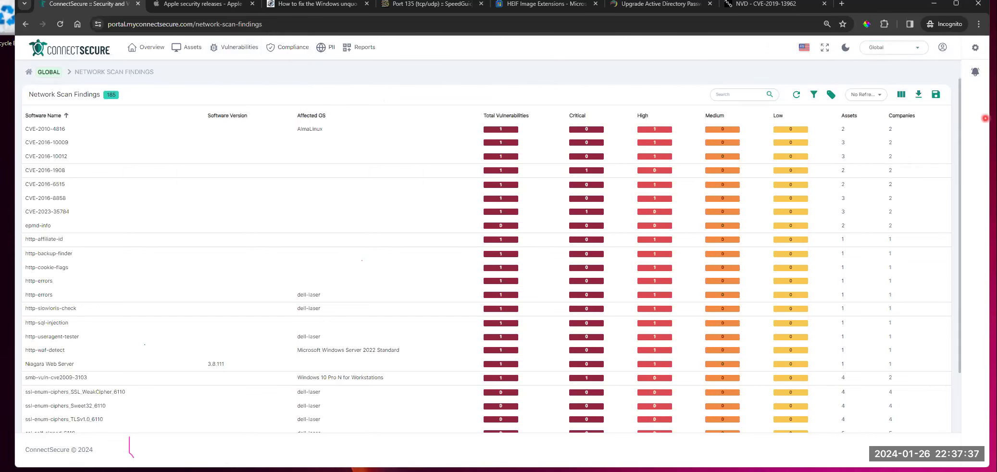
- Open the Compliance Standards page in the Global scope
left_click(281, 56)
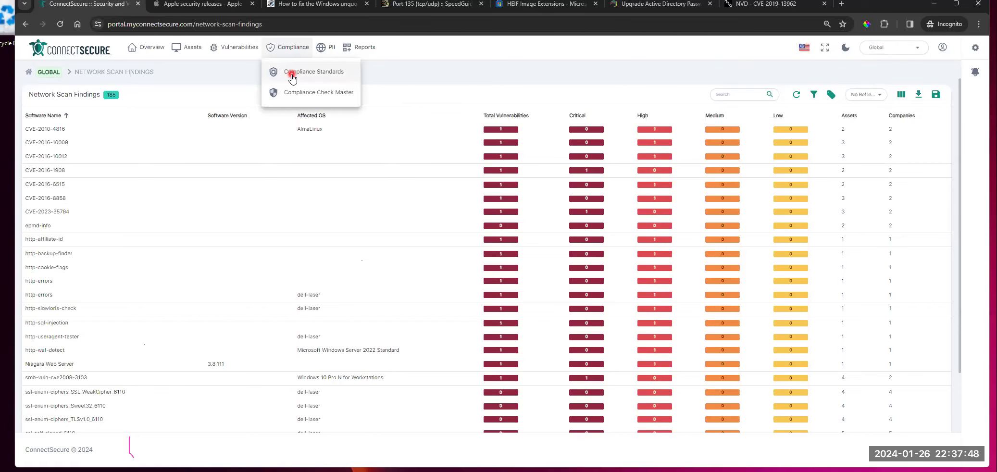
left_click(292, 76)
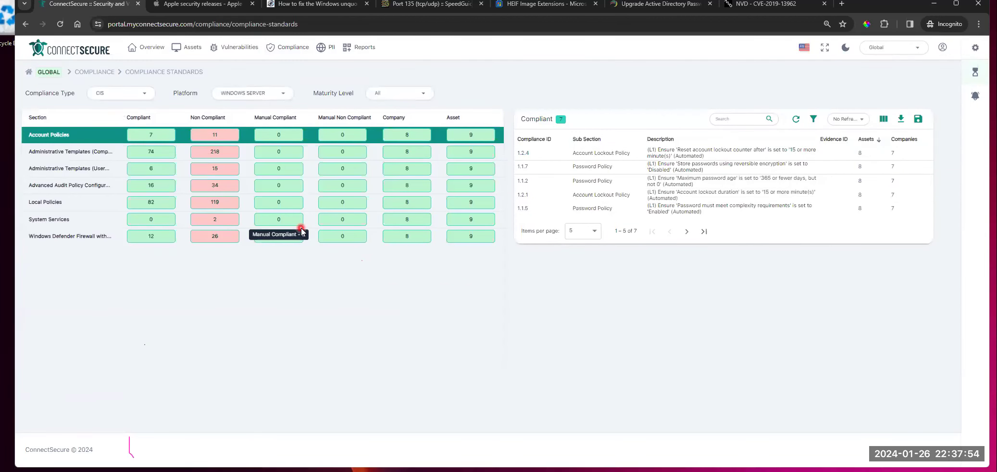
left_click(296, 47)
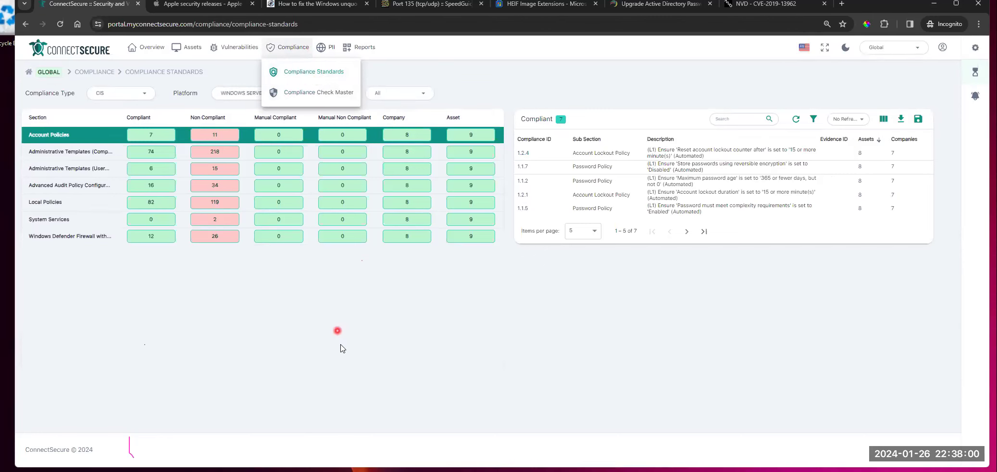
left_click(347, 338)
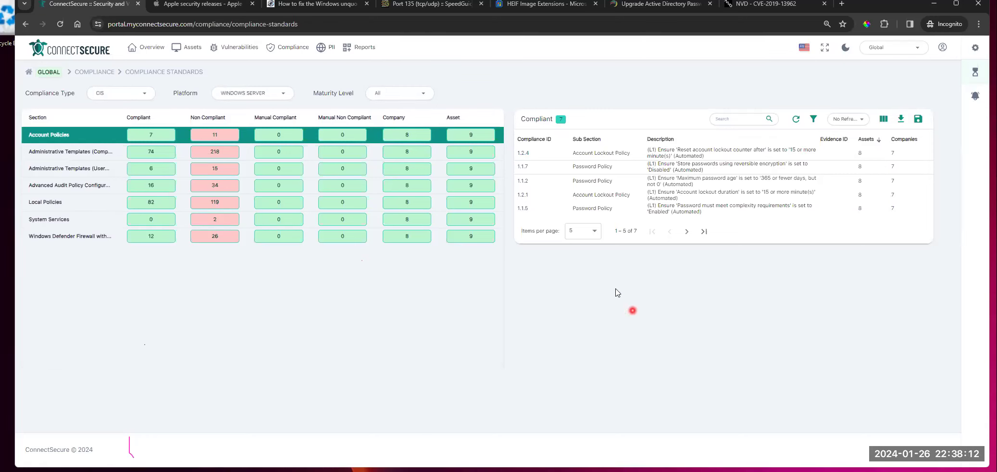
- Show 10 items per page in the Compliant list for the Account Policies section
left_click(585, 234)
left_click(585, 279)
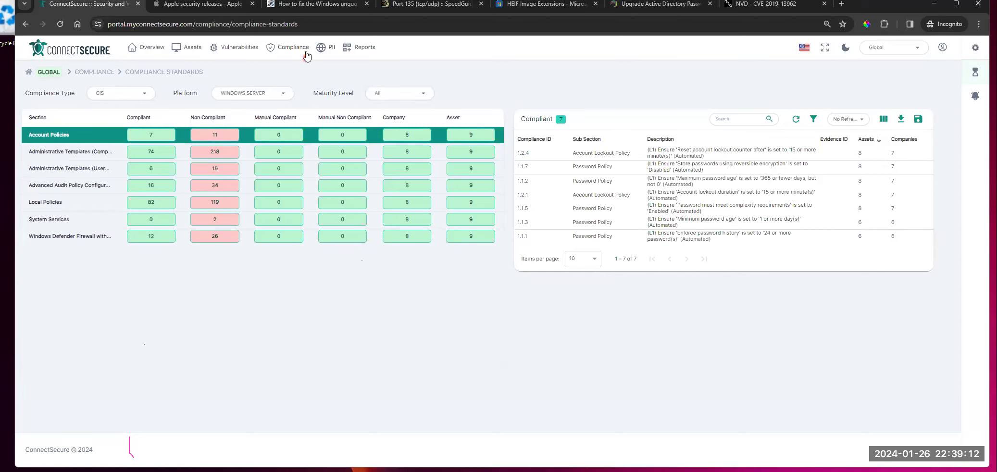
- Change the compliance type to NIST CSF to view its sections at global level
left_click(132, 94)
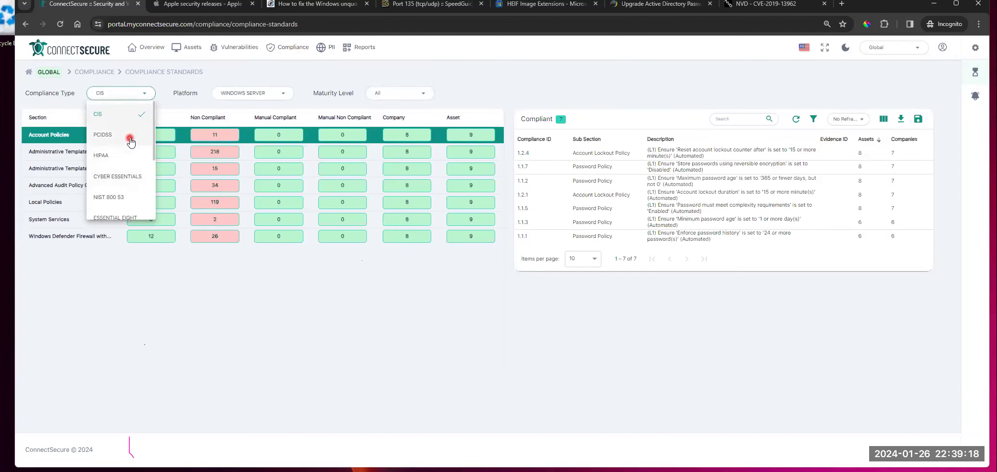
scroll(131, 144, "down", 1)
scroll(131, 150, "down", 3)
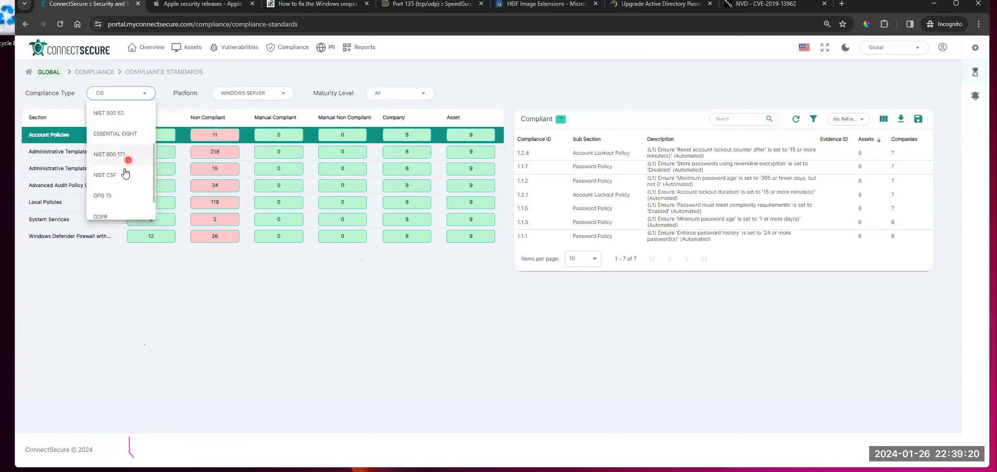
left_click(124, 176)
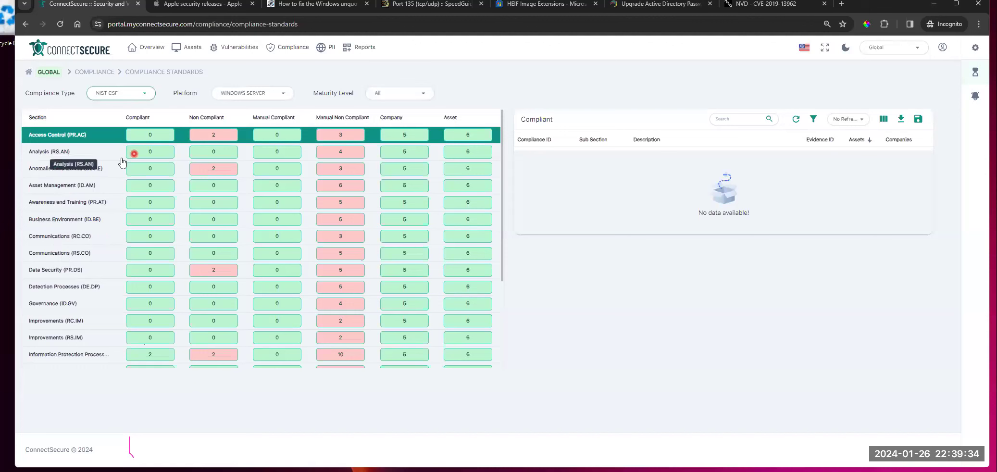
- Set the compliance type back to CIS to view its sections for Windows Server
left_click(128, 93)
left_click(128, 95)
left_click(128, 94)
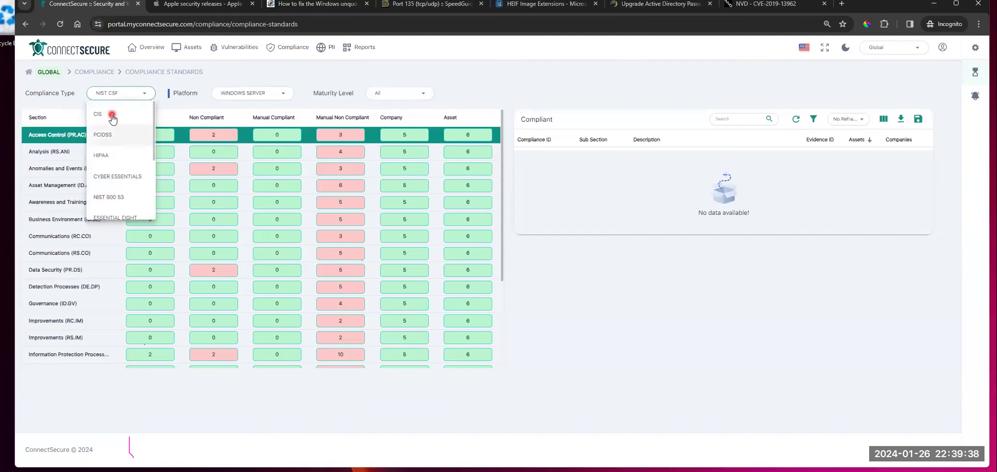
left_click(110, 122)
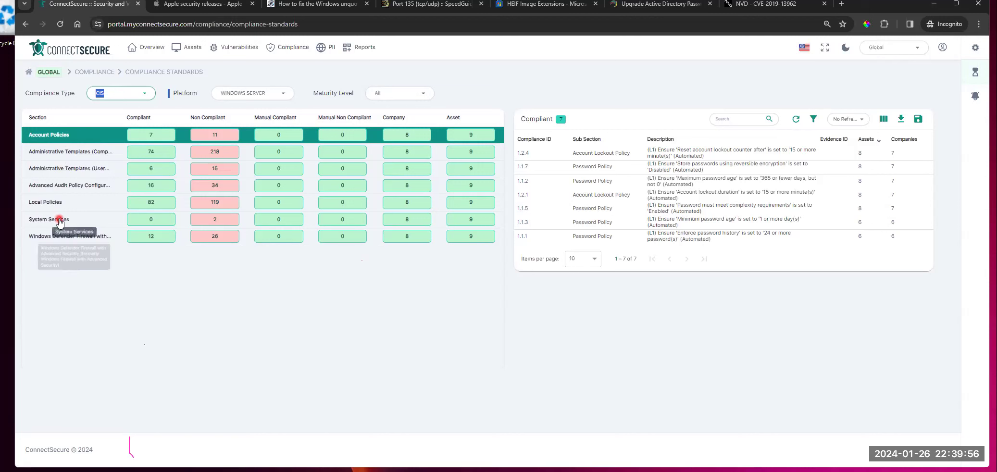
left_click(124, 304)
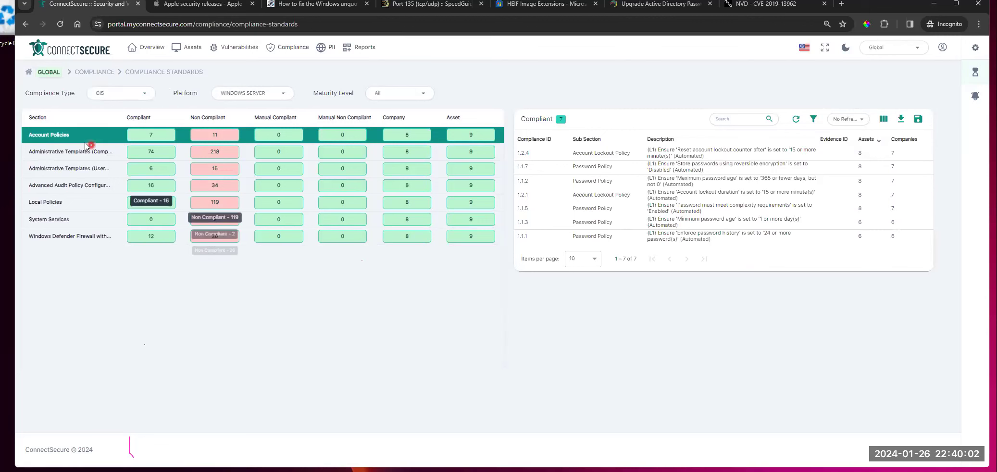
left_click(99, 135)
left_click(112, 98)
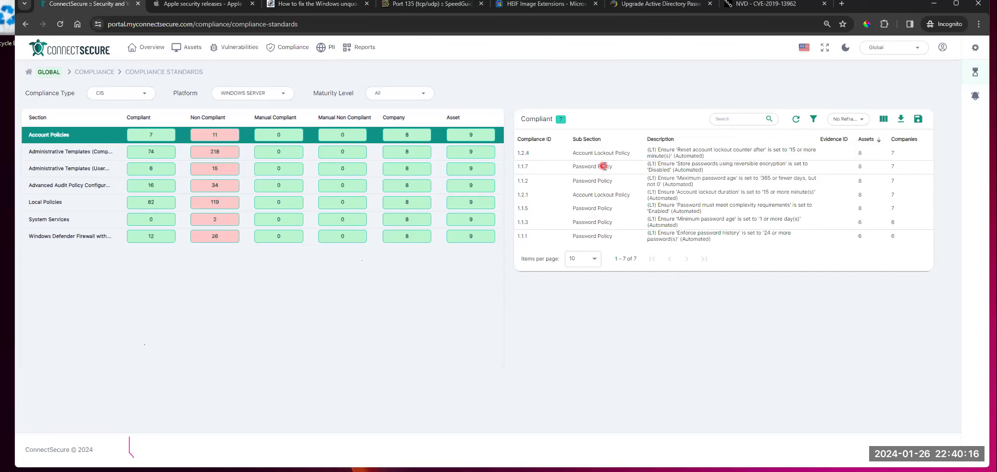
- View the compliant Administrative Templates (Computer) checks and the non-compliant checks of Account Policies and Administrative Templates (User)
left_click(72, 152)
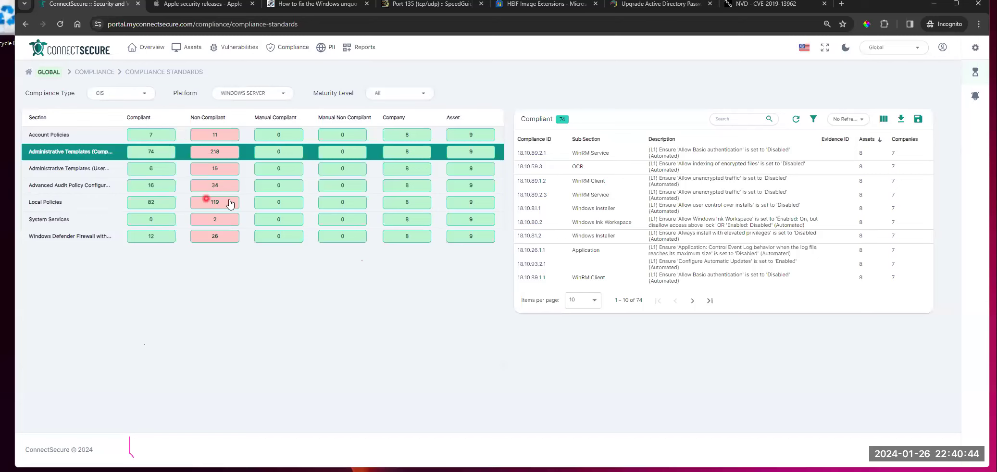
left_click(216, 137)
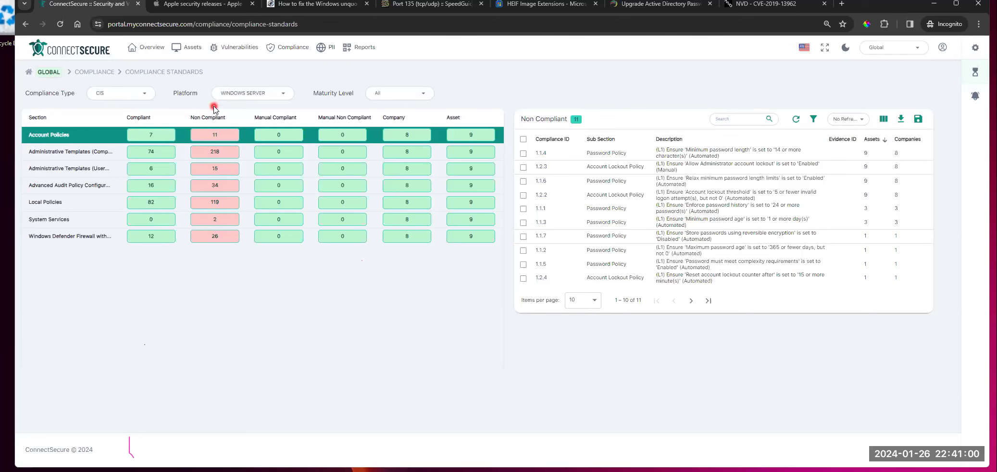
left_click_drag(720, 156, 657, 150)
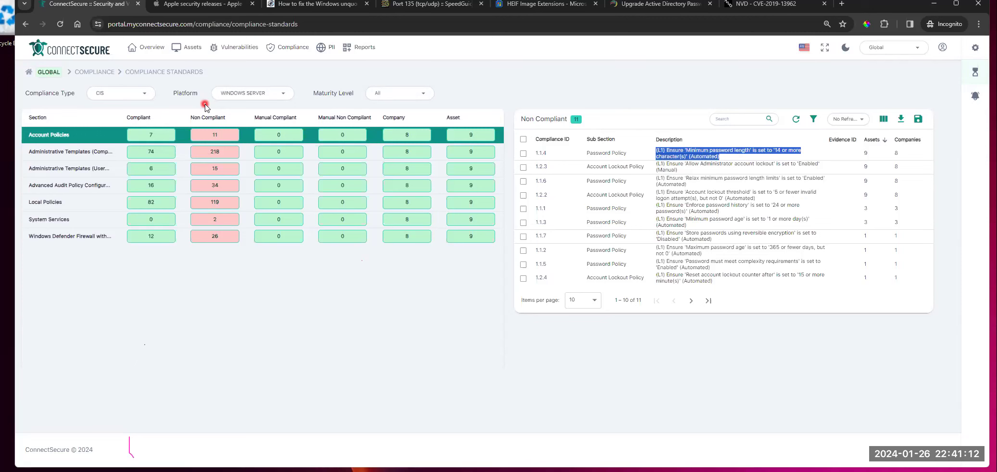
left_click(218, 160)
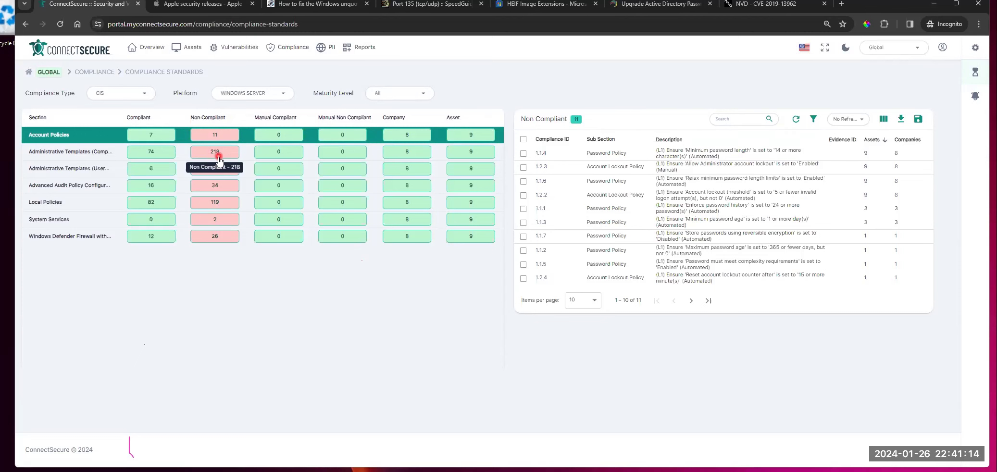
left_click(224, 172)
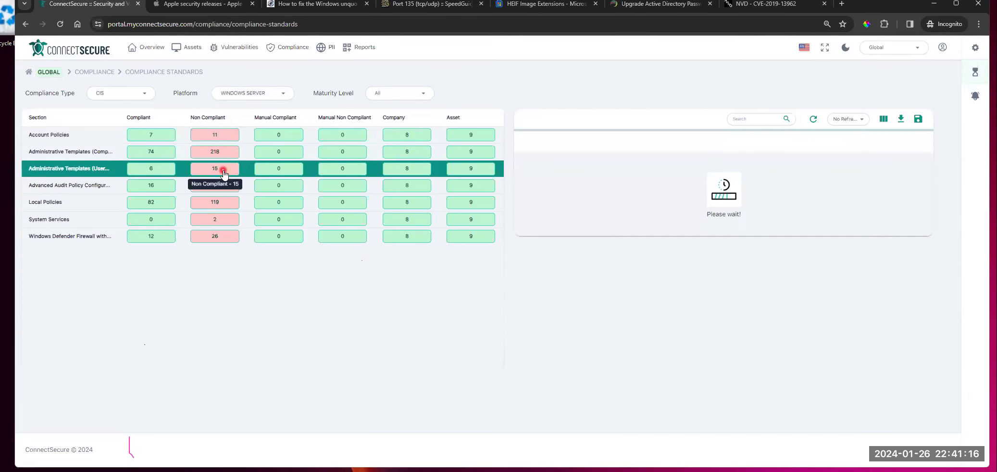
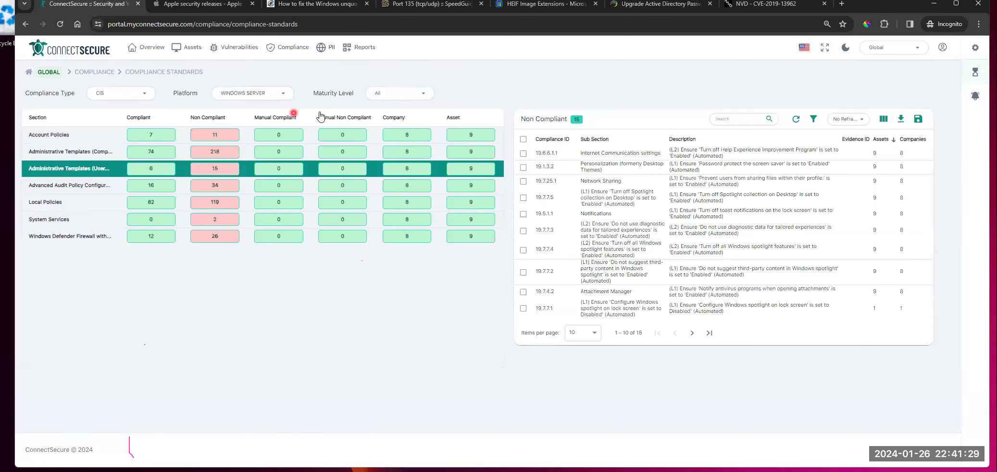
- Change the compliance type to HIPAA and list the manual non-compliant records of the Administrative safeguards section
left_click(140, 96)
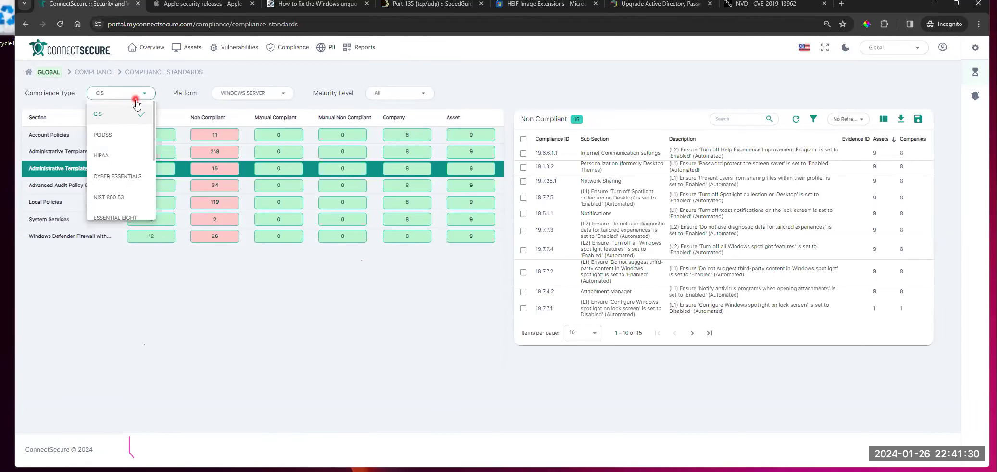
left_click(118, 159)
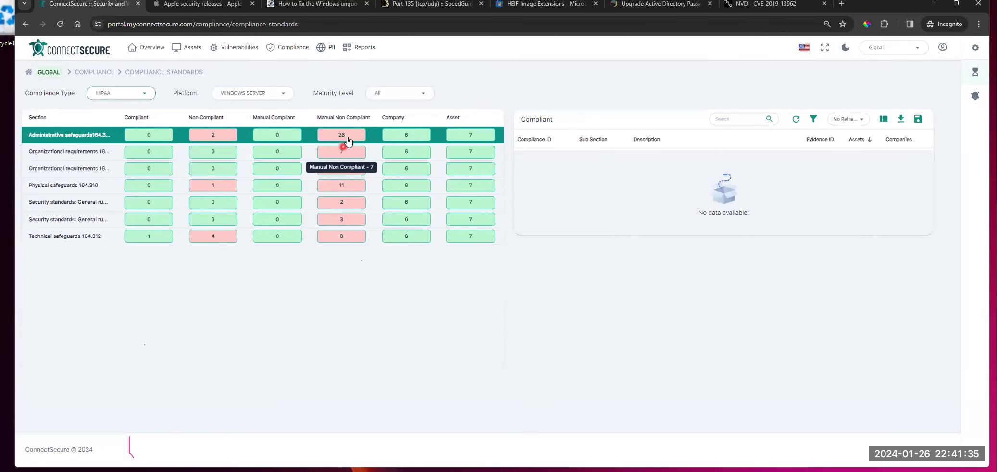
left_click(352, 137)
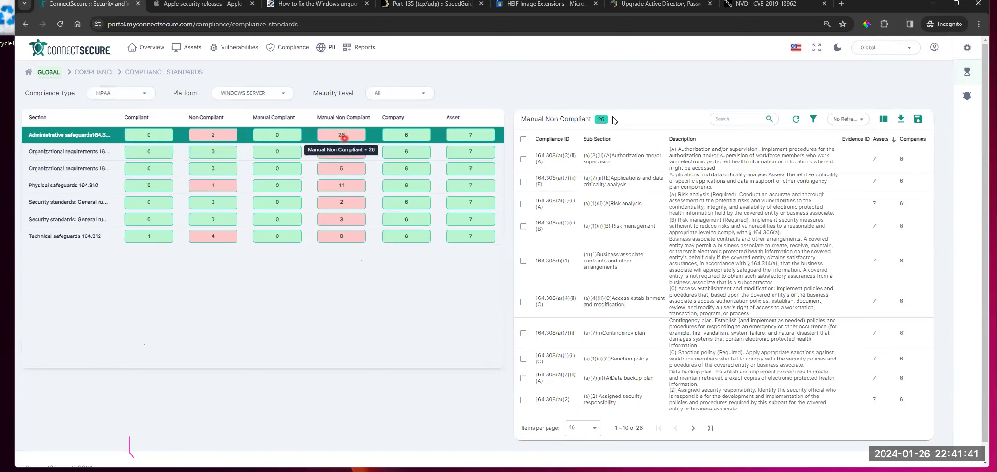
- Examine the sub section and description of the first manual non-compliant record, the one on authorization and/or supervision
left_click_drag(579, 154, 655, 166)
left_click_drag(708, 152, 766, 168)
left_click(767, 168)
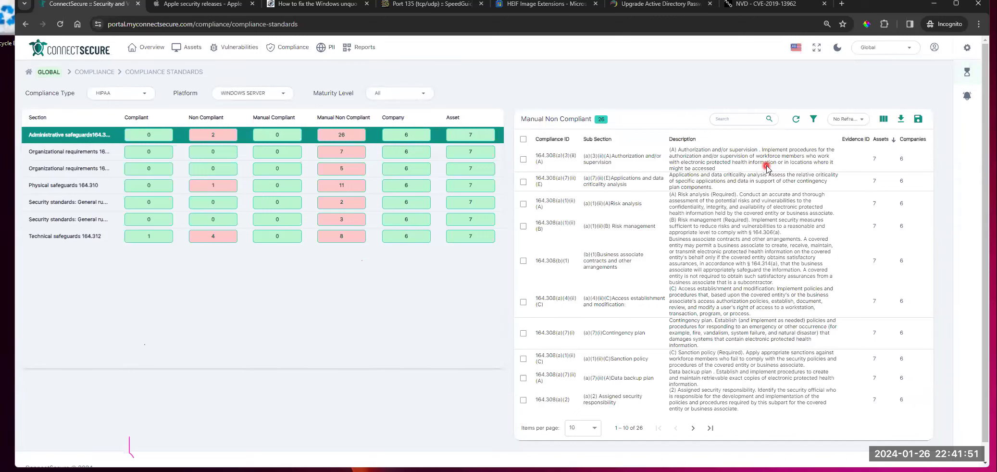
left_click(523, 159)
left_click(523, 159)
left_click_drag(752, 169, 683, 156)
left_click(739, 168)
- Switch the company scope to Demo Company and list its manual non-compliant Administrative safeguards records
left_click(901, 52)
left_click(897, 130)
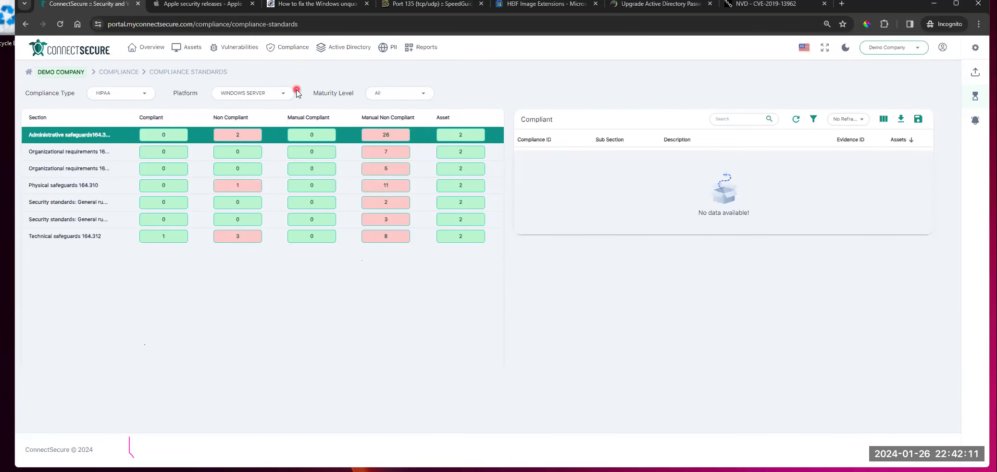
left_click(375, 136)
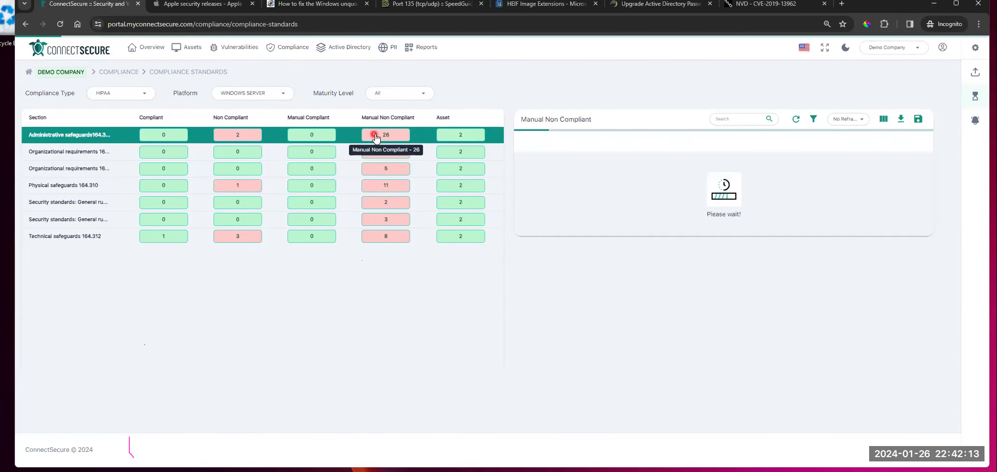
- Try to upload evidence for the first four manual non-compliant records together, and clear the selection
left_click(523, 159)
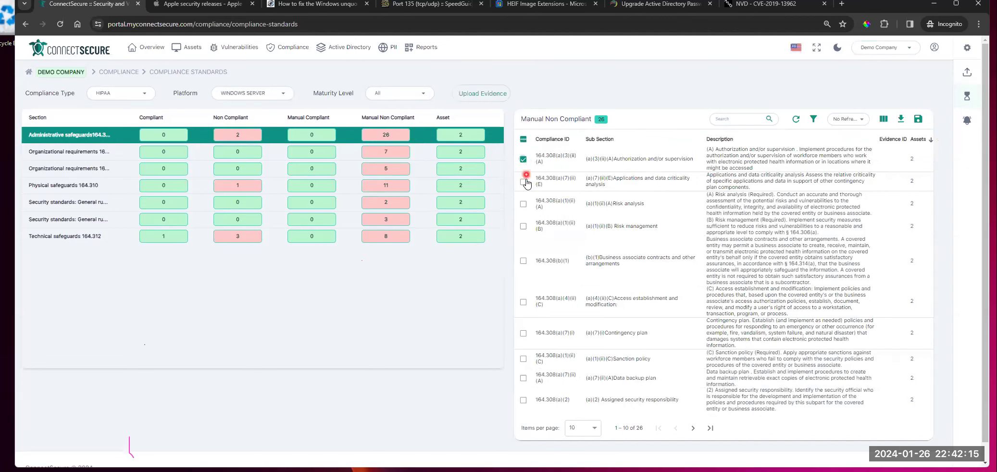
left_click(524, 182)
left_click(525, 159)
left_click(523, 204)
left_click(523, 226)
left_click(523, 182)
left_click(480, 99)
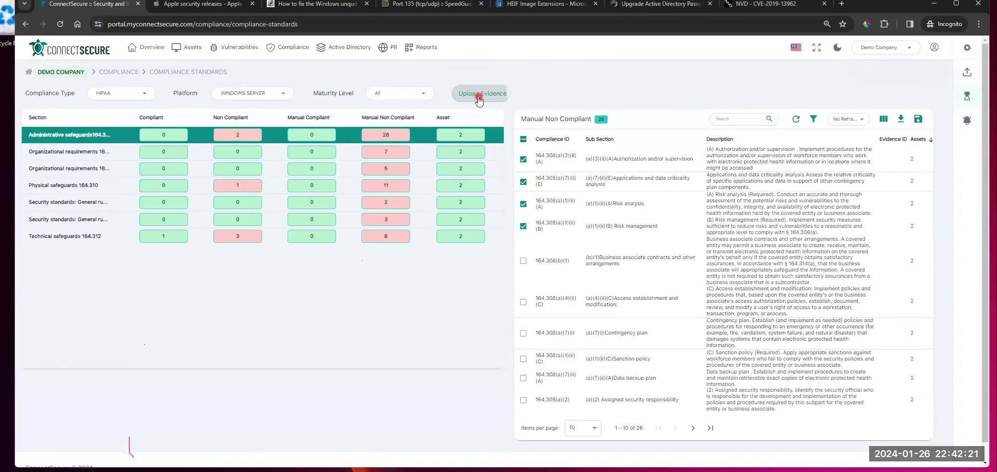
left_click(531, 145)
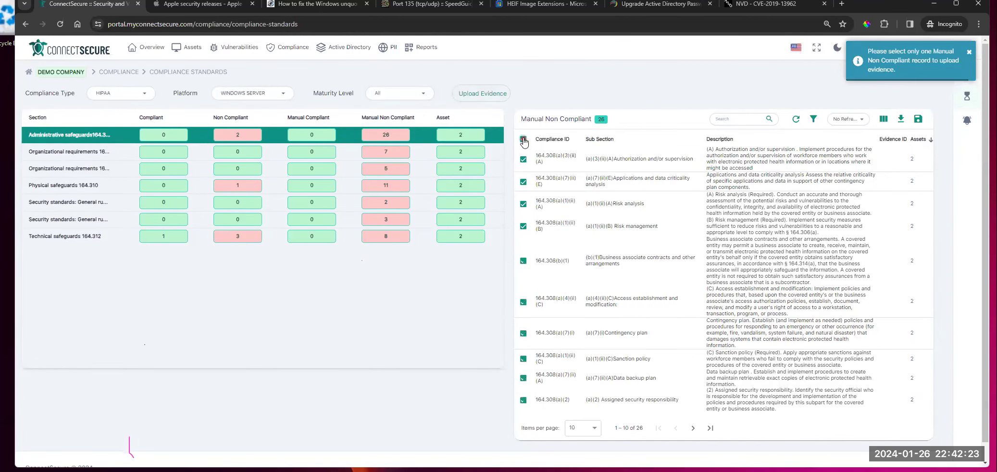
- Review the evidence upload form for record 164.308(a)(3)(ii)(A), cancel it and deselect the record
left_click(518, 158)
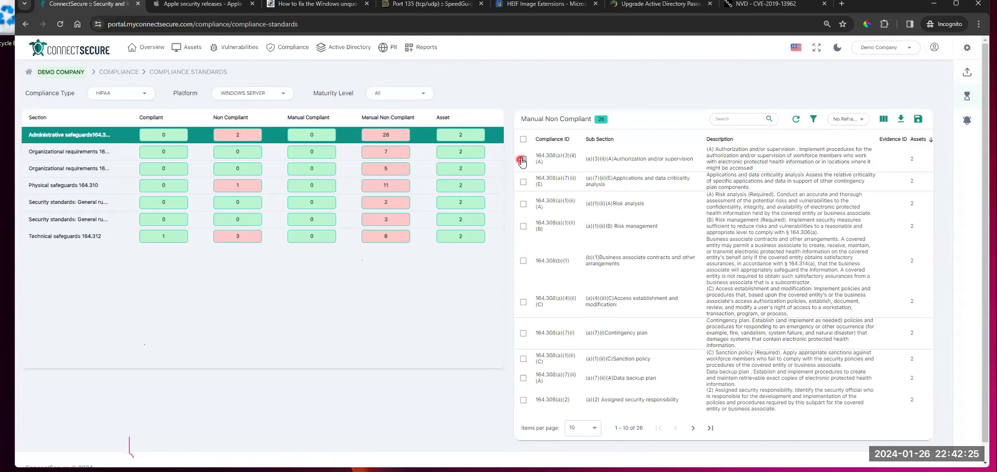
left_click(529, 94)
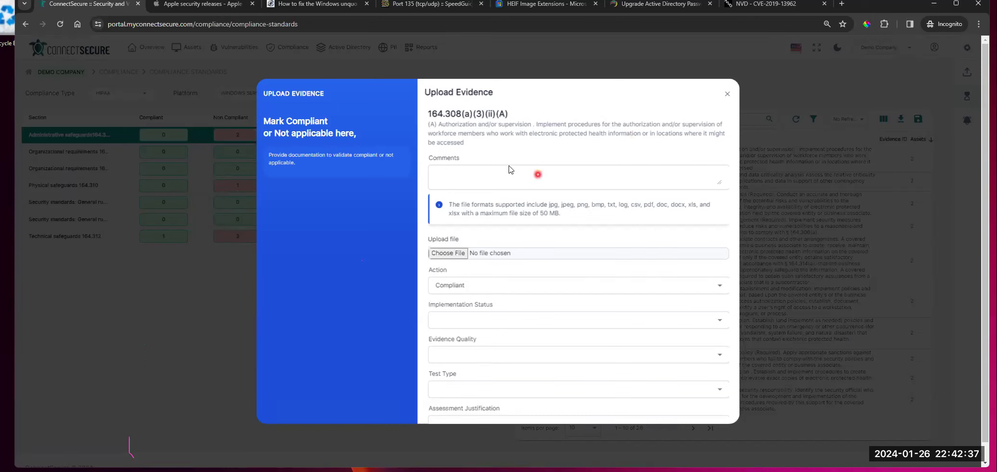
left_click(542, 173)
scroll(552, 241, "down", 2)
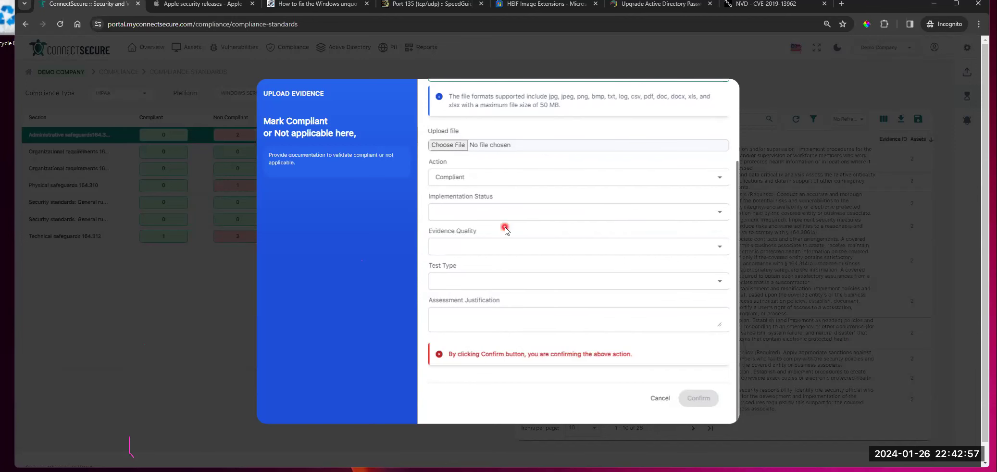
scroll(526, 227, "down", 1)
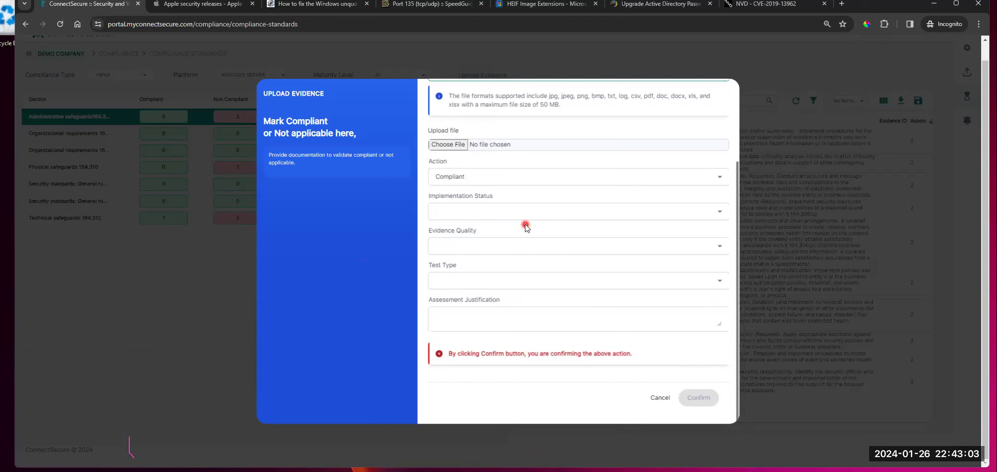
left_click(659, 398)
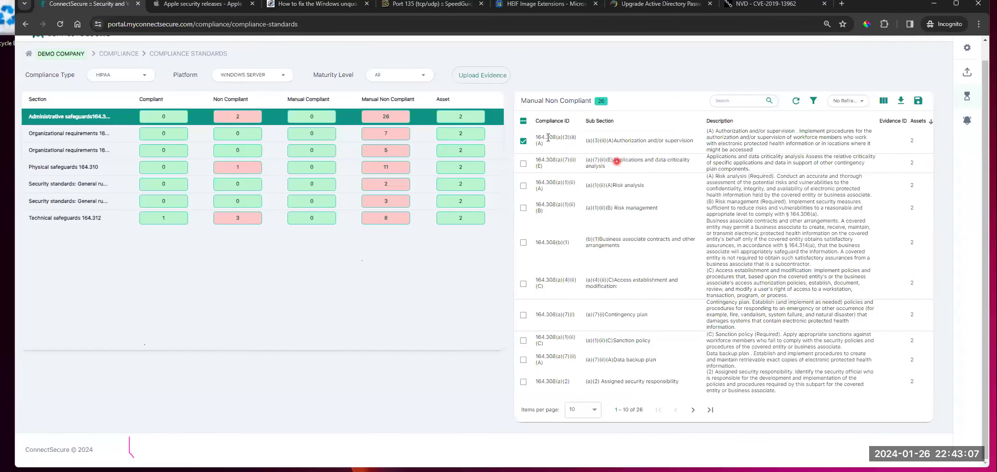
left_click(523, 120)
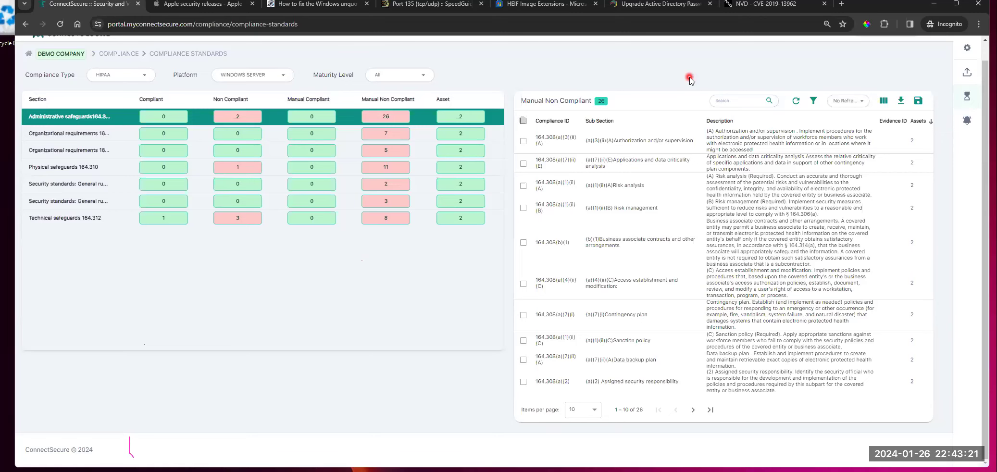
scroll(620, 249, "up", 1)
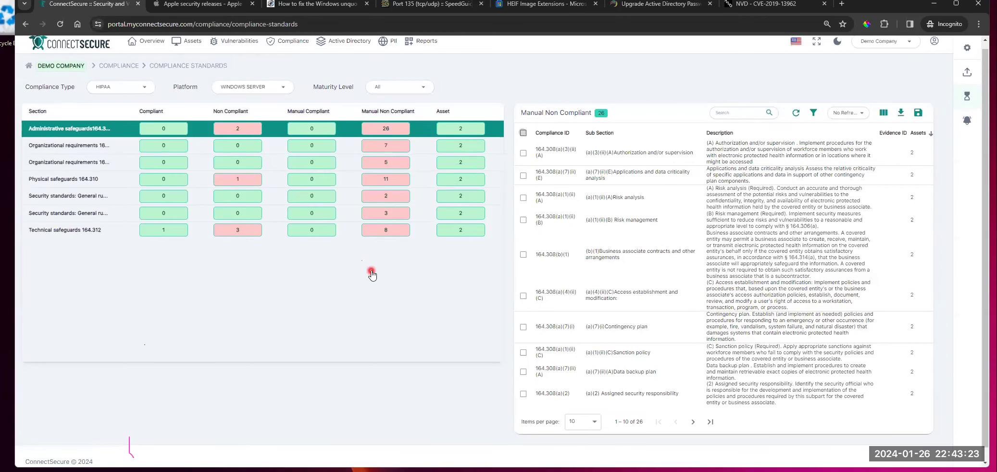
scroll(423, 229, "up", 1)
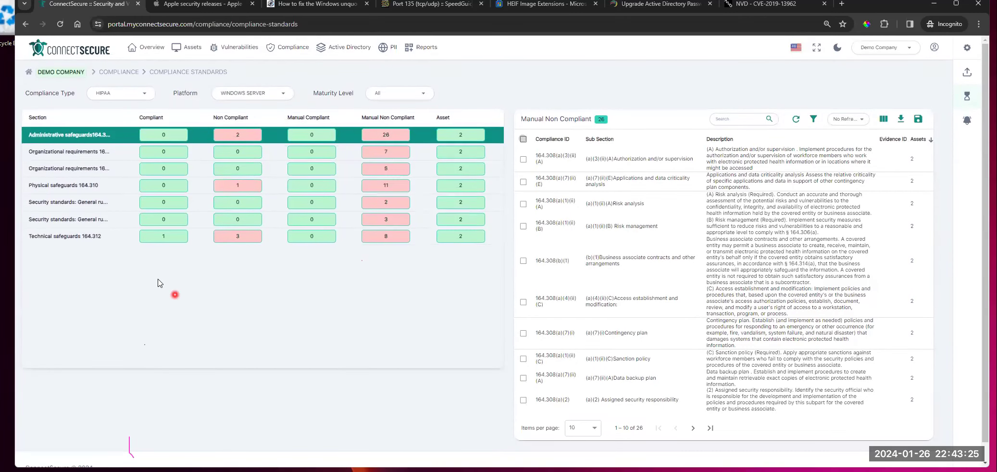
- Look through the available compliance types in the Compliance Standards view, leaving HIPAA selected
left_click(131, 95)
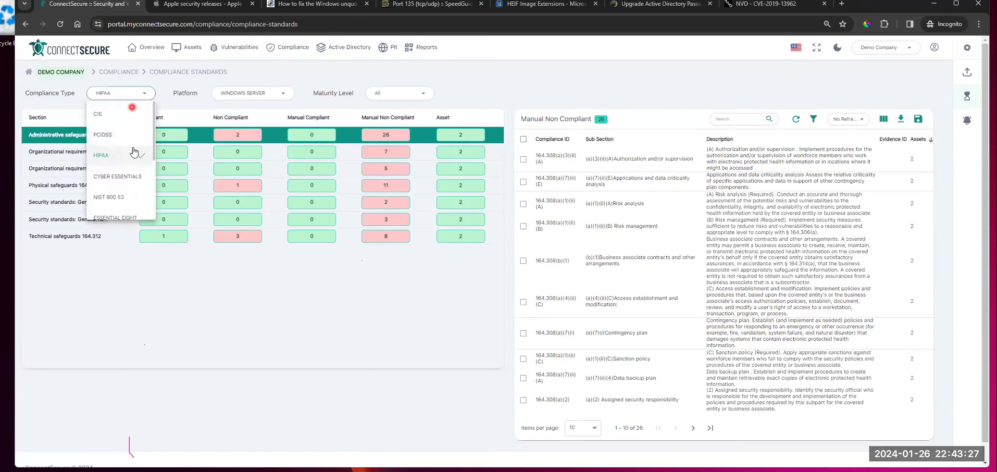
scroll(126, 173, "down", 1)
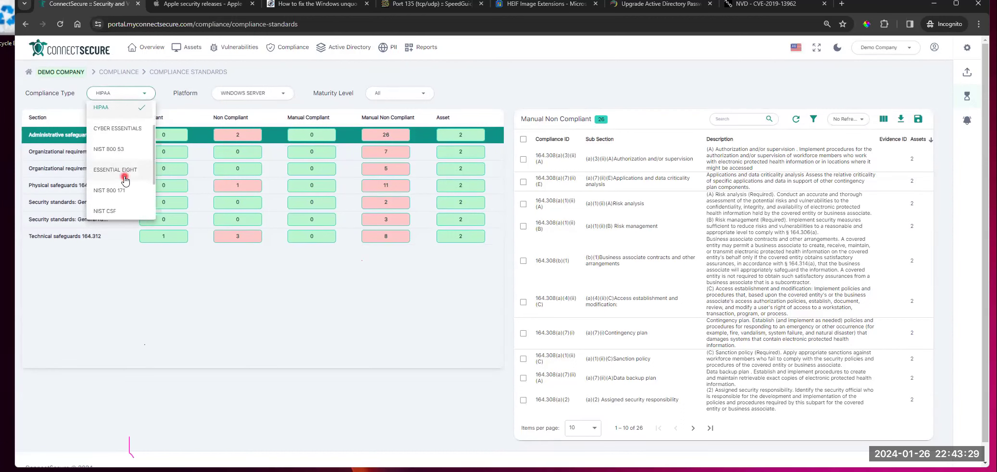
left_click(239, 187)
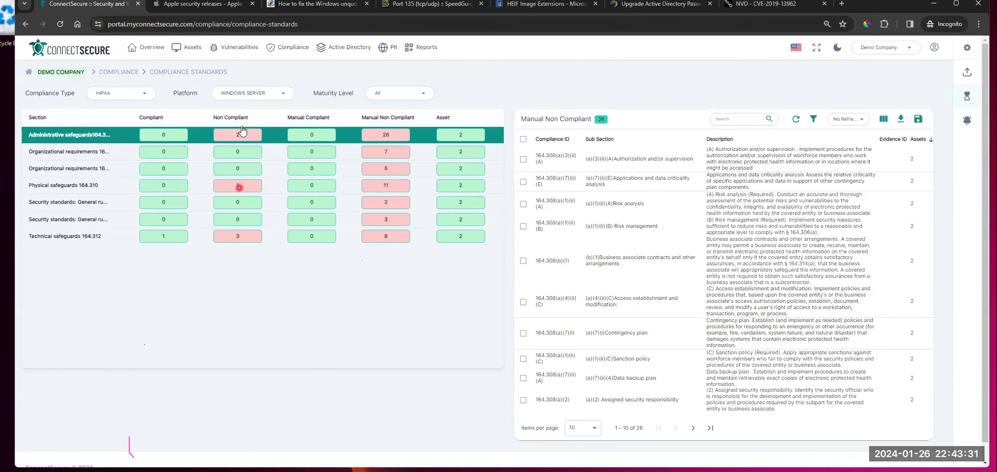
- Look through the available platforms for HIPAA from Windows Server to Mac, and close the list without changing the platform
left_click(283, 95)
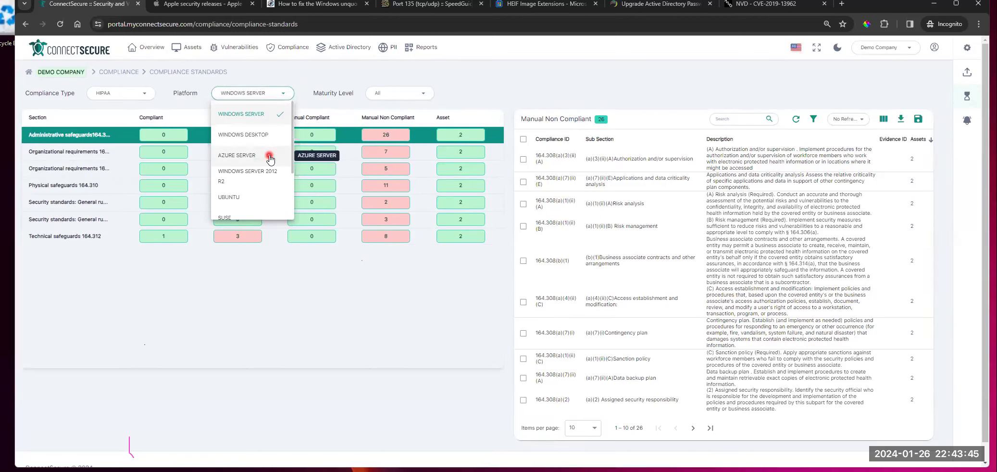
scroll(260, 154, "down", 3)
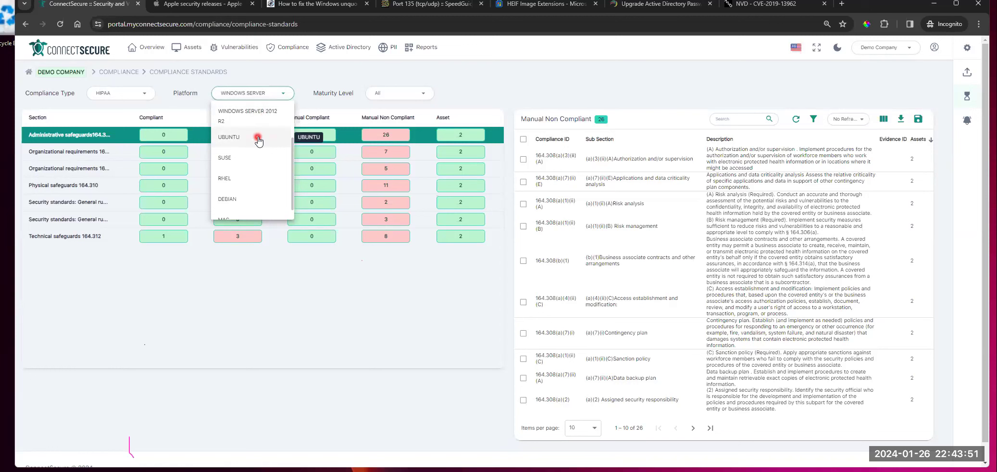
scroll(257, 145, "down", 1)
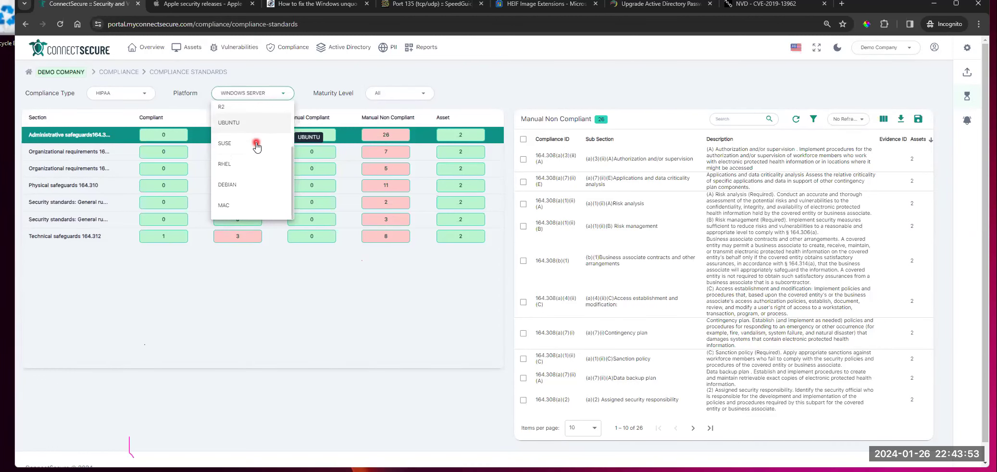
scroll(250, 159, "down", 1)
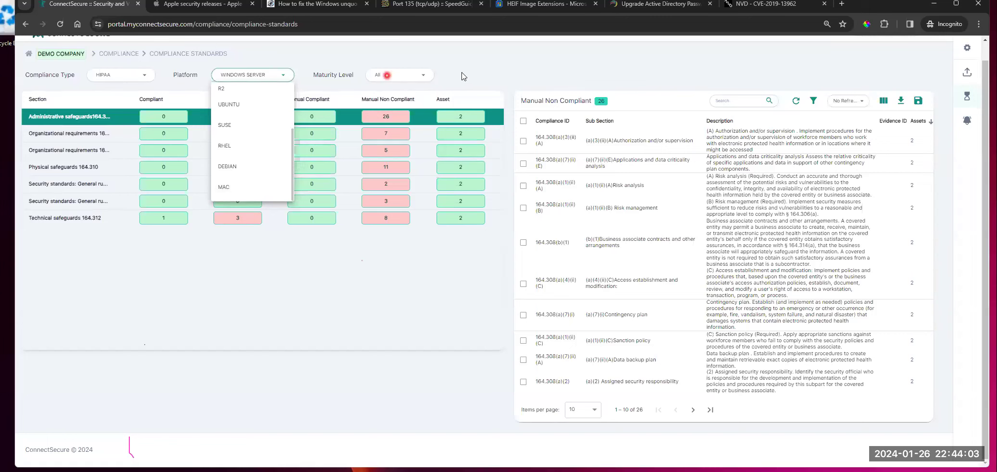
left_click(492, 61)
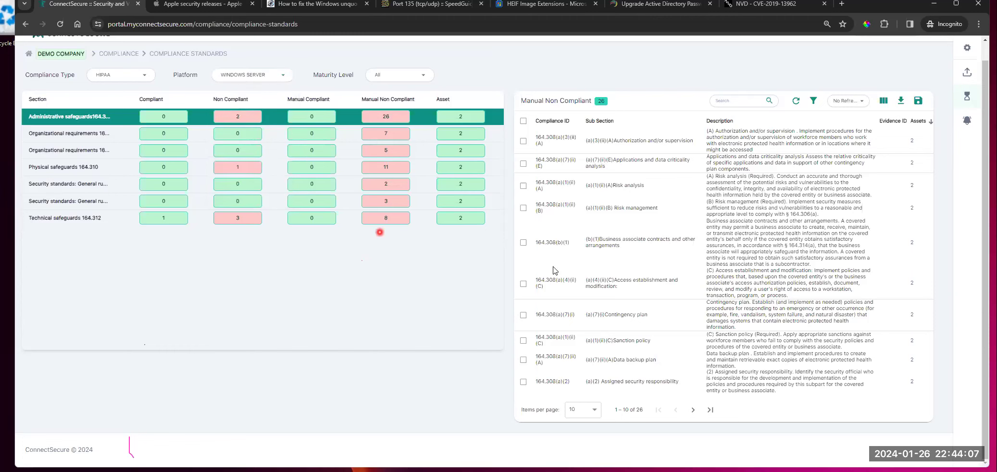
- Switch the company scope to Global and open the Compliance Check Master
scroll(382, 283, "up", 1)
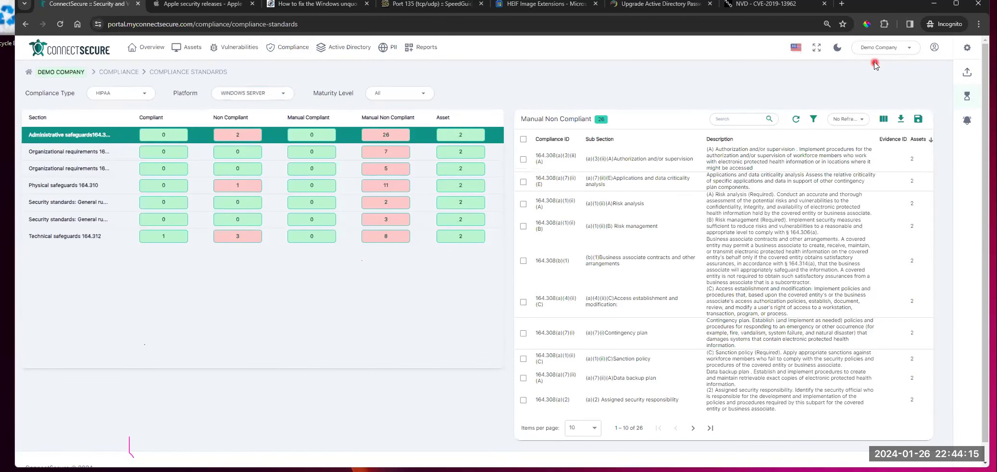
left_click(889, 48)
left_click(897, 84)
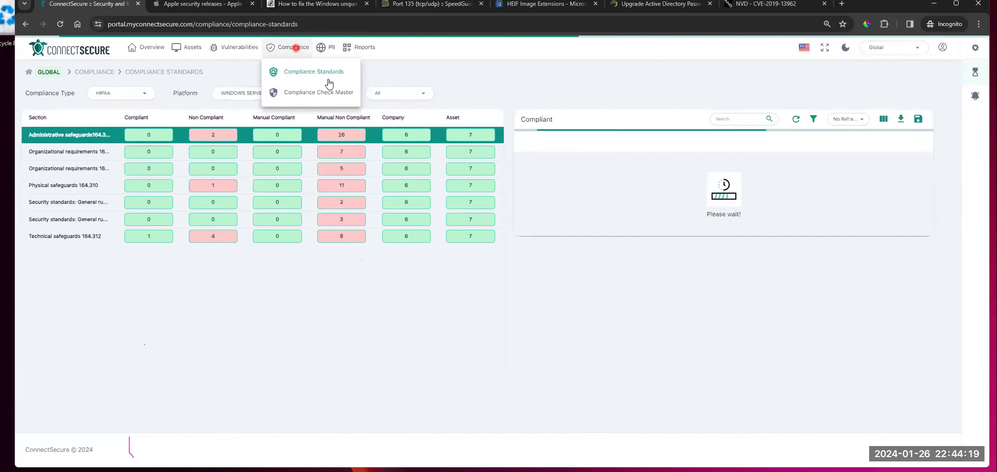
left_click(308, 93)
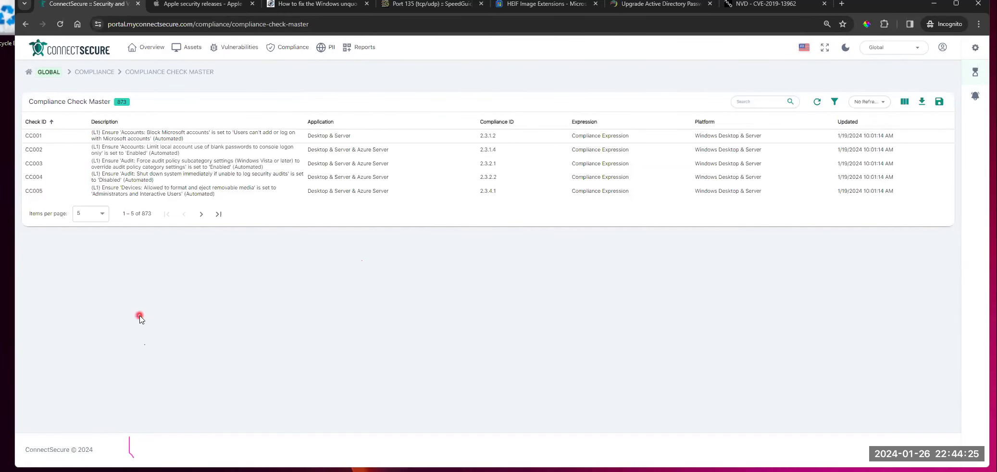
- Set the Compliance Check Master table to show 10 items per page
left_click(89, 216)
left_click(92, 256)
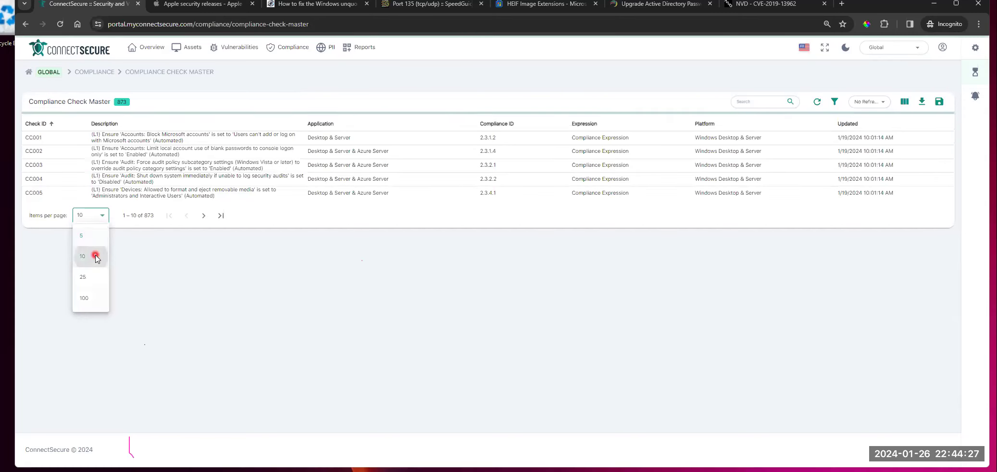
left_click(510, 292)
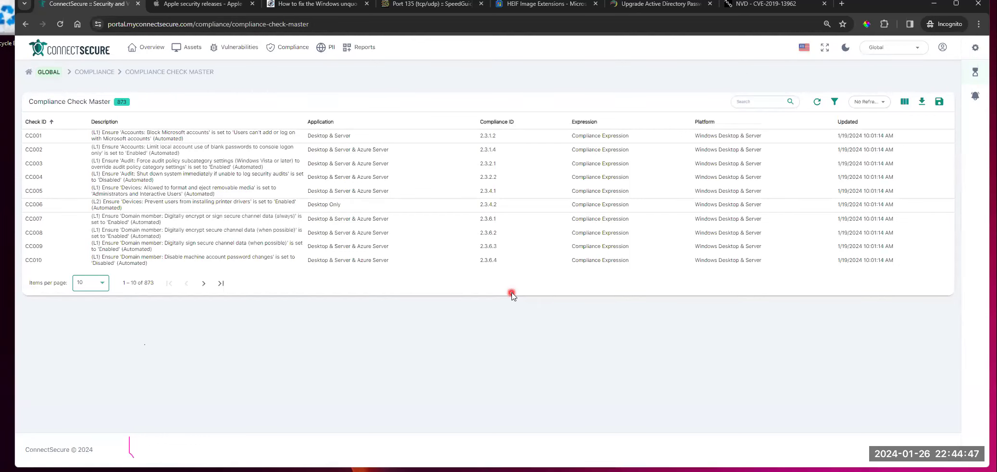
- Highlight the check table's record range and the first check's platform, and clear the highlighting
left_click(396, 93)
double_click(149, 283)
left_click_drag(143, 289, 122, 285)
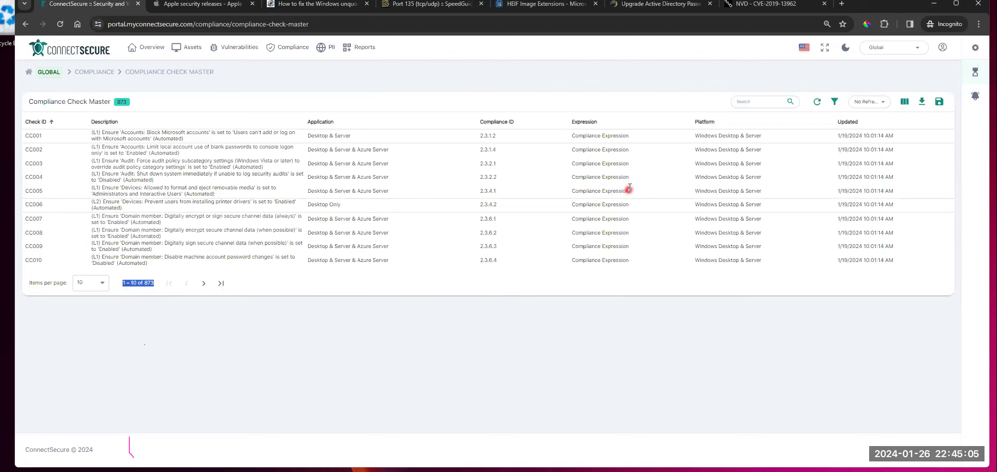
left_click_drag(768, 137, 697, 140)
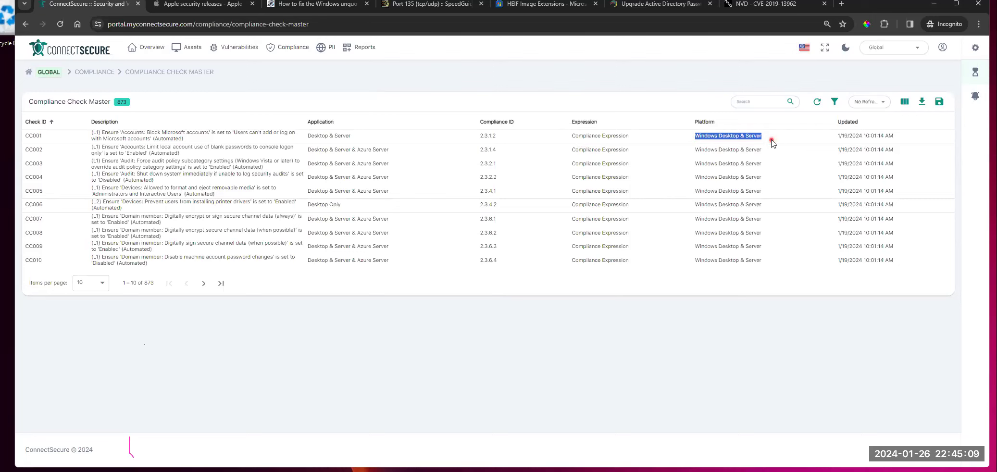
left_click(770, 162)
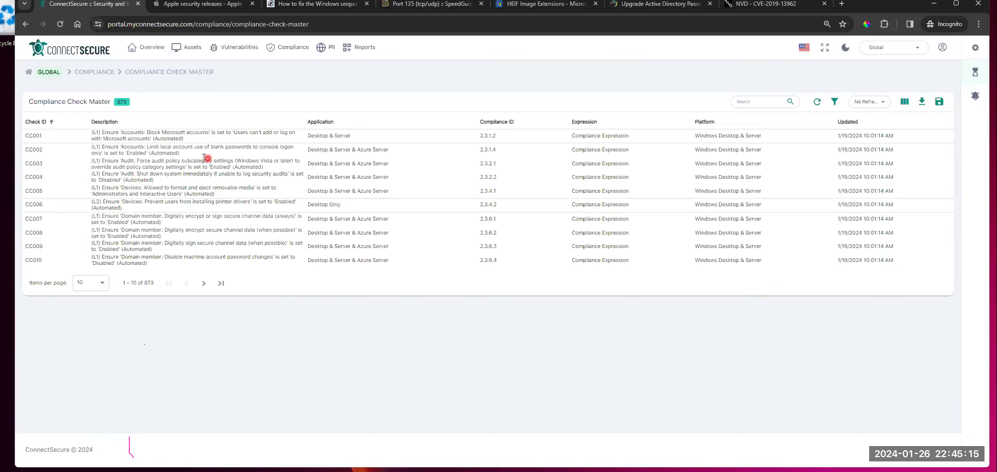
- Page forward through the compliance checks to records 41–50 and examine their descriptions
left_click(203, 283)
left_click(207, 285)
left_click(208, 285)
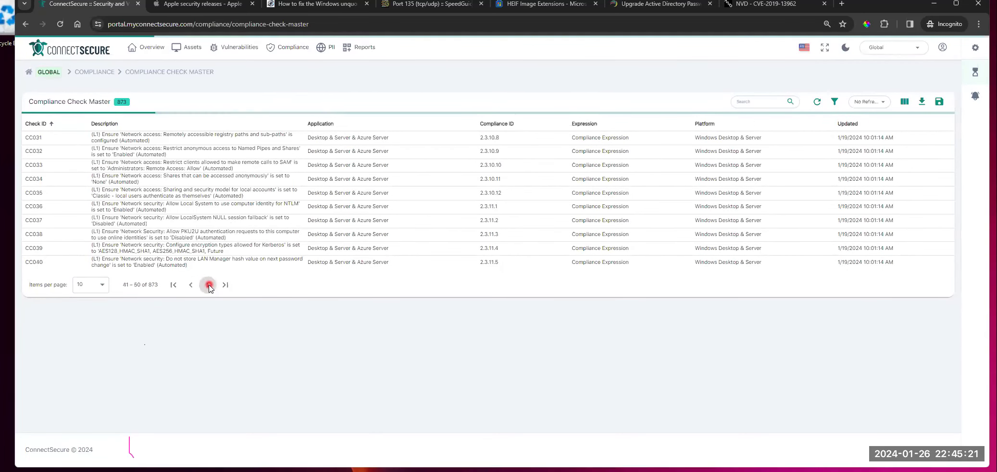
left_click(208, 286)
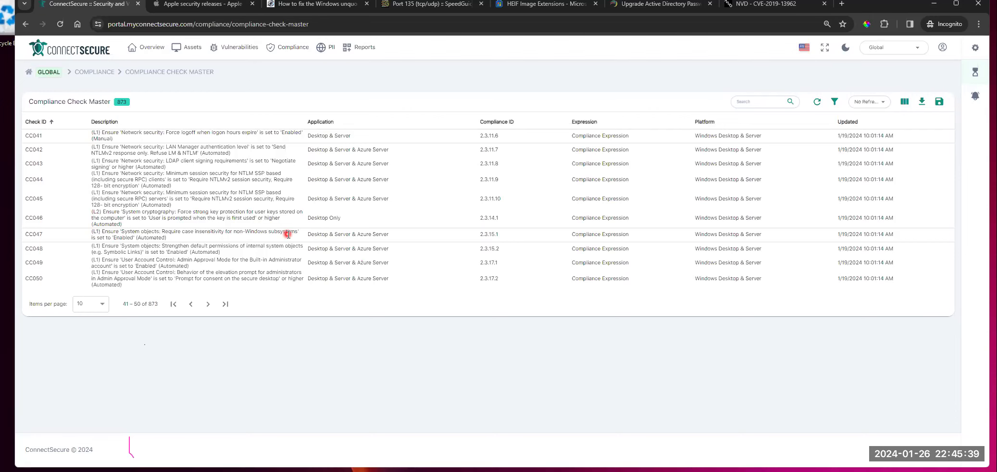
- Return to the Compliance Standards view at global level and review its CIS results for Windows Server
left_click(288, 47)
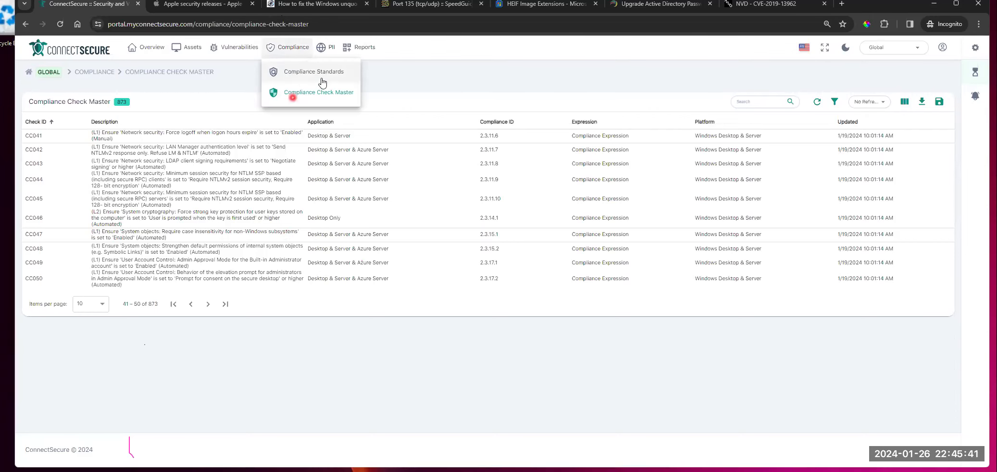
left_click(320, 73)
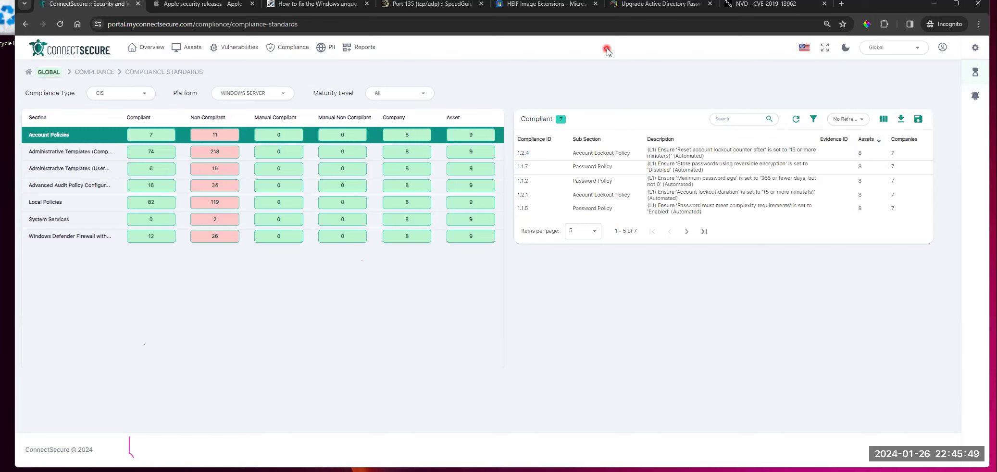
left_click(917, 56)
left_click(376, 76)
- Open the Overview dashboard and switch its dashboard view to Compliance Standards CIS by Company
left_click(152, 47)
left_click(152, 71)
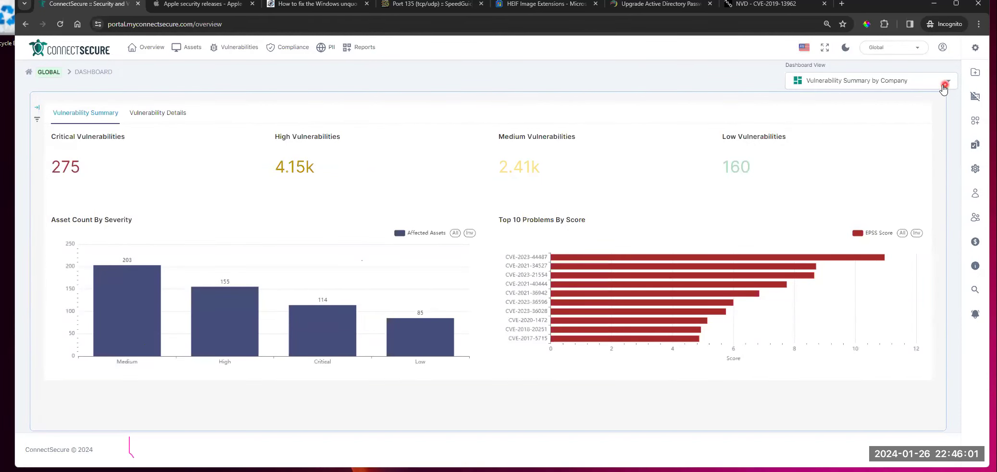
left_click(145, 47)
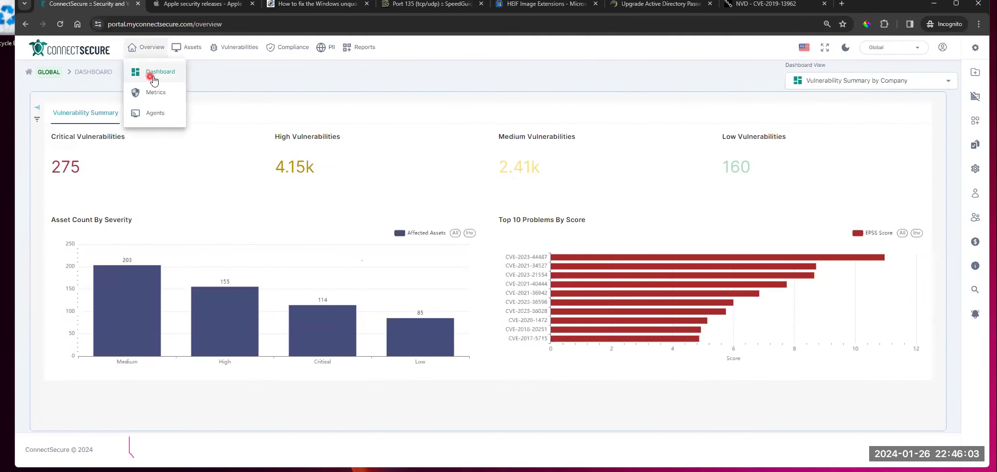
left_click(923, 85)
scroll(917, 162, "up", 1)
scroll(917, 162, "up", 5)
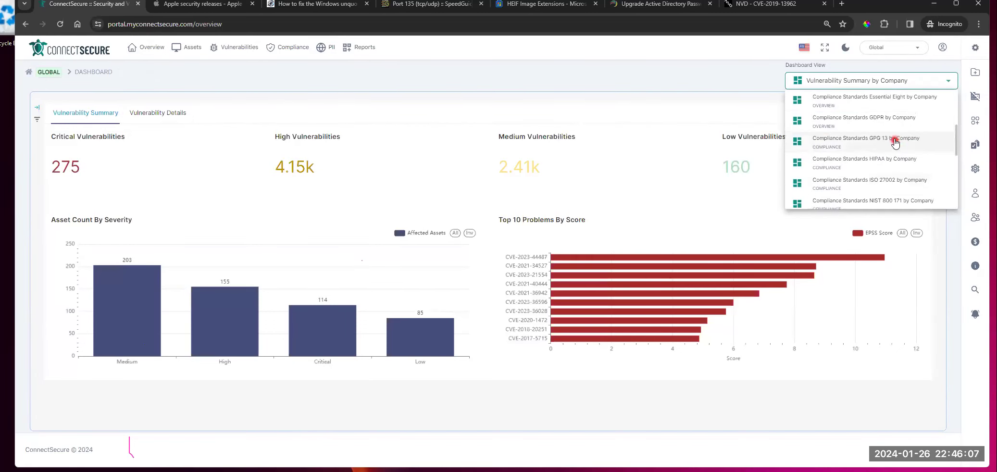
scroll(836, 120, "up", 4)
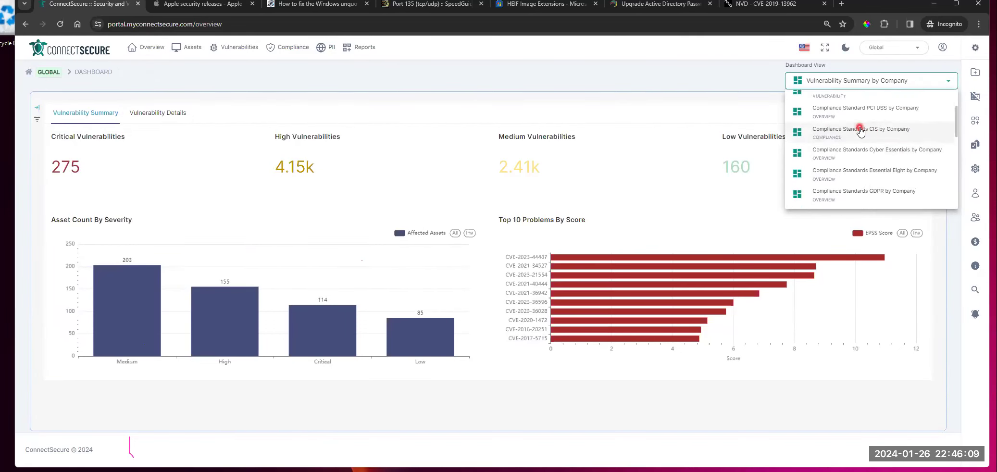
scroll(887, 137, "down", 1)
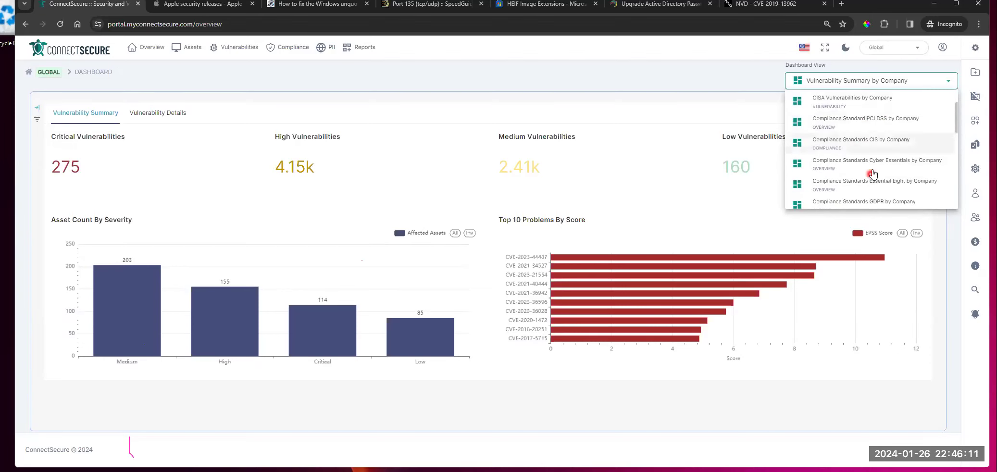
scroll(863, 144, "down", 1)
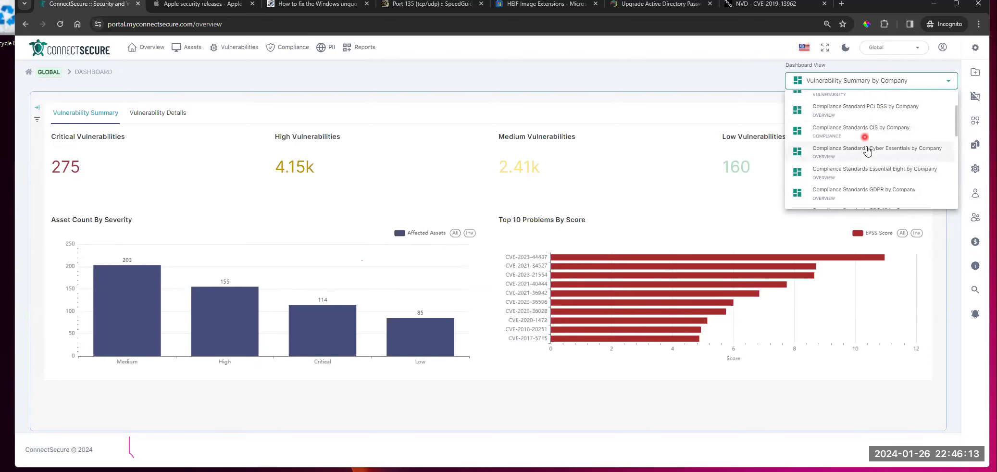
left_click(859, 132)
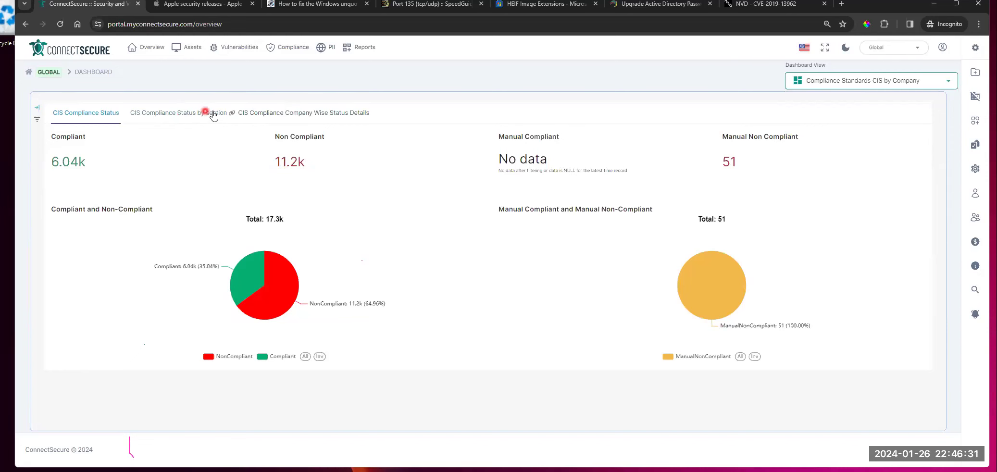
- Examine the CIS compliance status by section, including the IG1, IG2 and IG3 compliance summaries
left_click(186, 119)
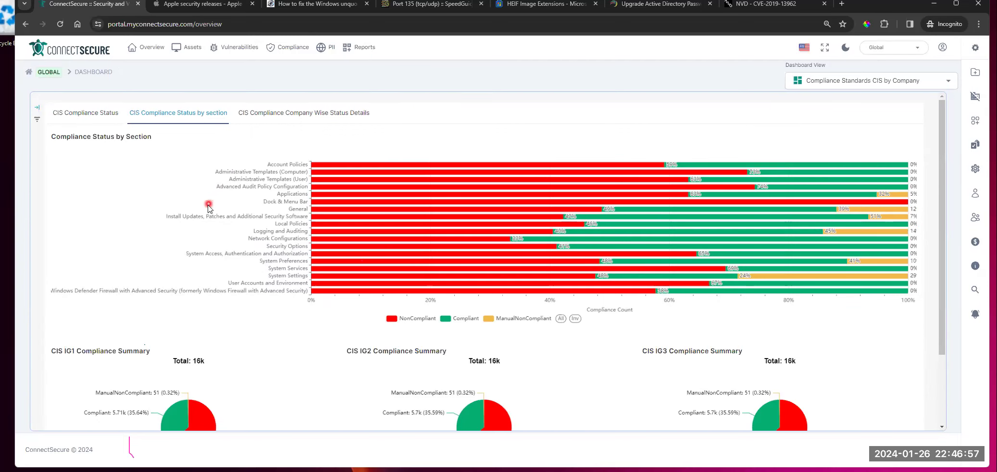
scroll(208, 218, "down", 2)
scroll(208, 222, "down", 1)
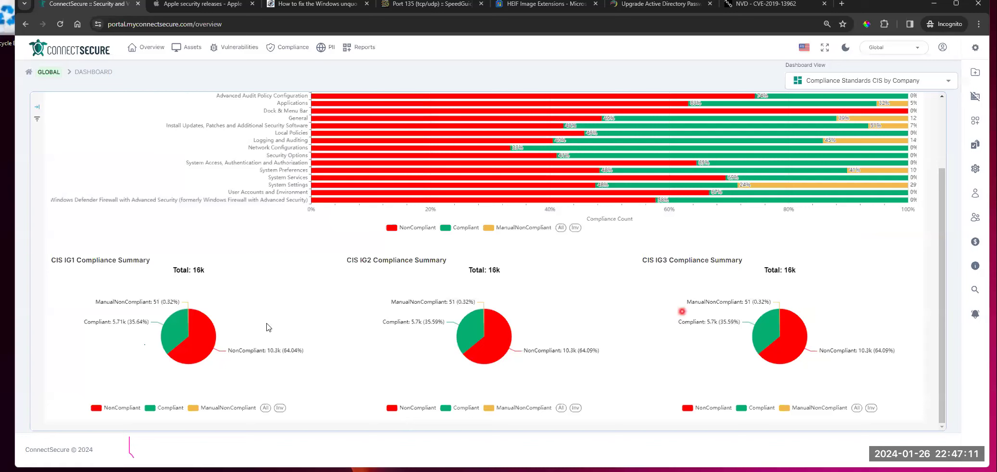
scroll(641, 305, "up", 2)
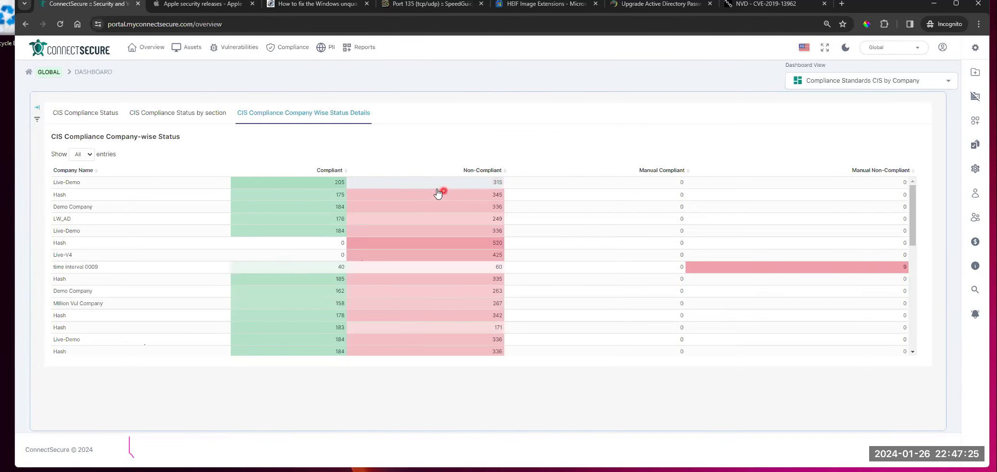
- Examine the company-wise CIS compliance status details for all companies, and return to the CIS Compliance Status summary
scroll(336, 261, "down", 1)
scroll(545, 276, "down", 3)
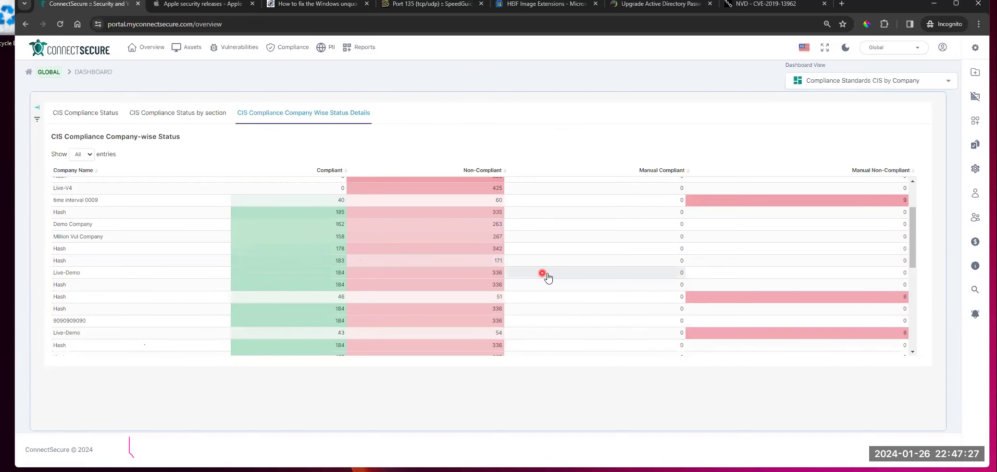
scroll(598, 282, "down", 5)
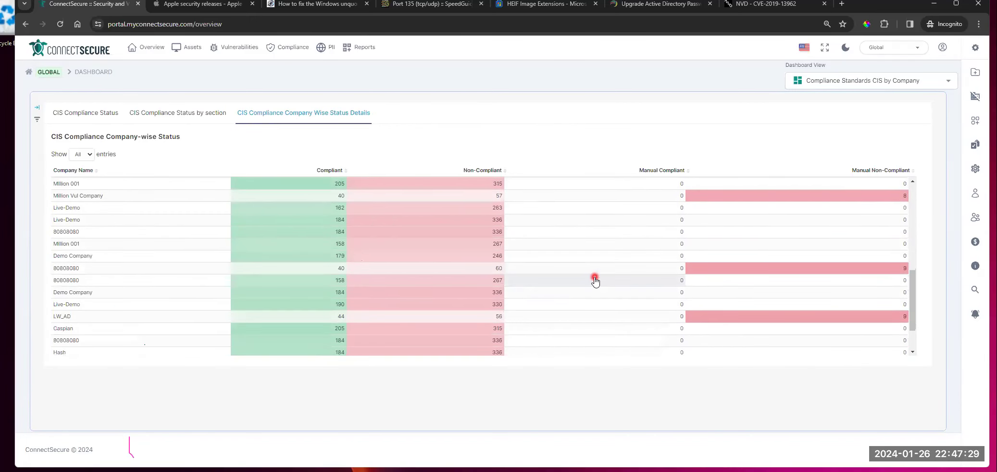
scroll(595, 281, "up", 8)
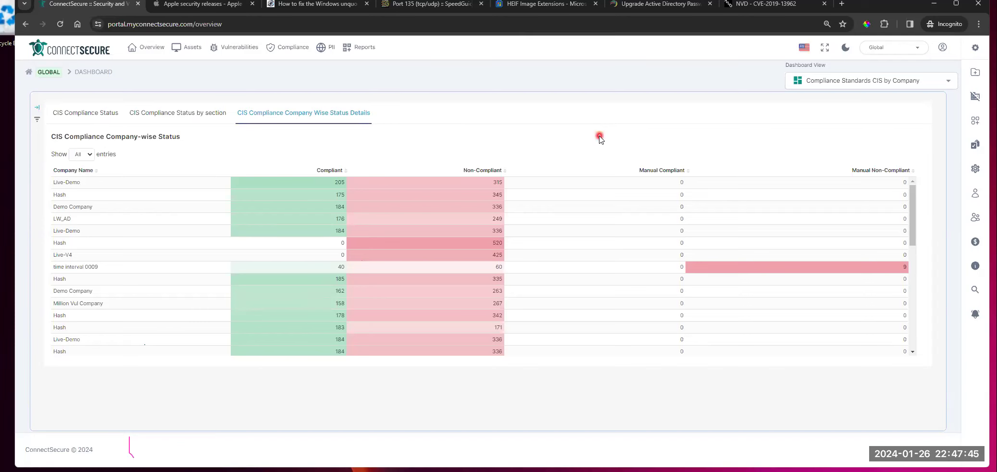
left_click(72, 115)
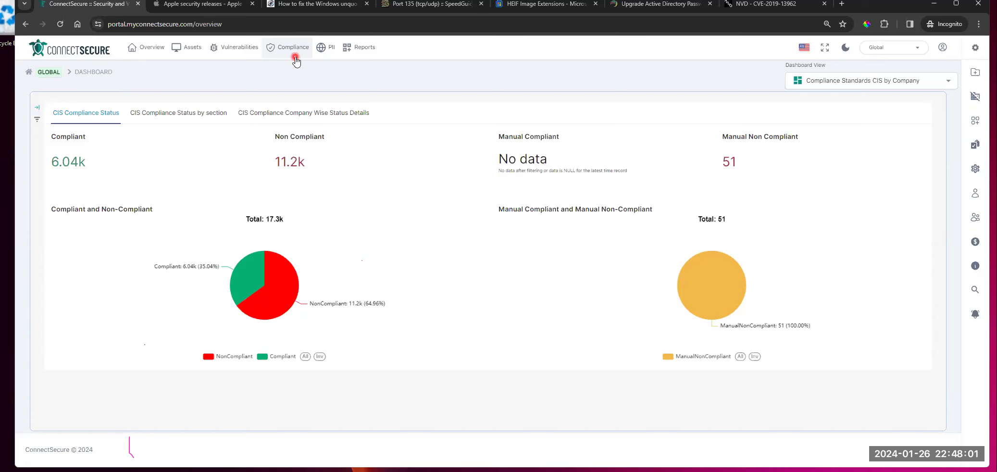
- Switch to Demo Company to view its Overview dashboard, and return to the Global level
scroll(906, 105, "down", 5)
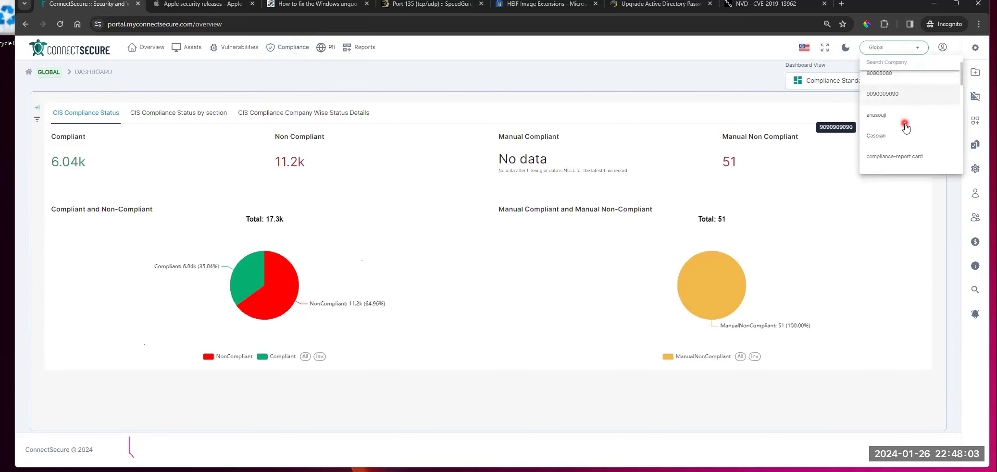
left_click(898, 98)
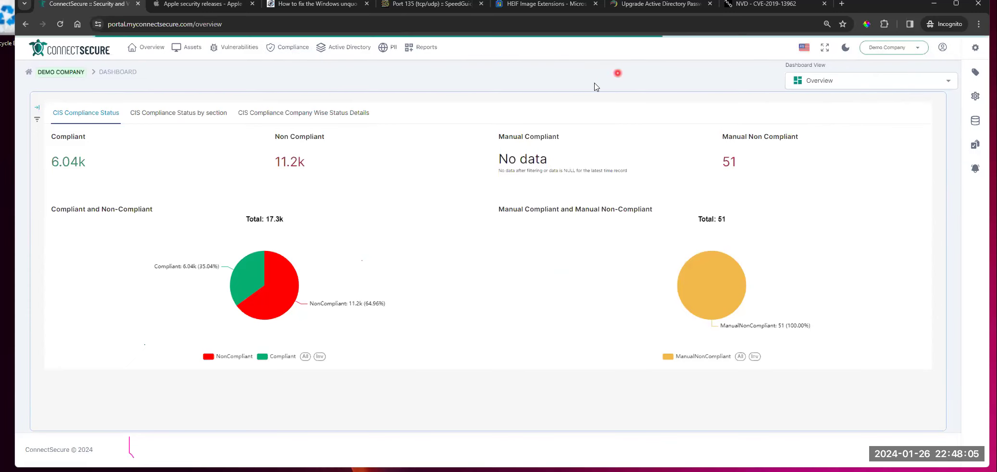
left_click(344, 60)
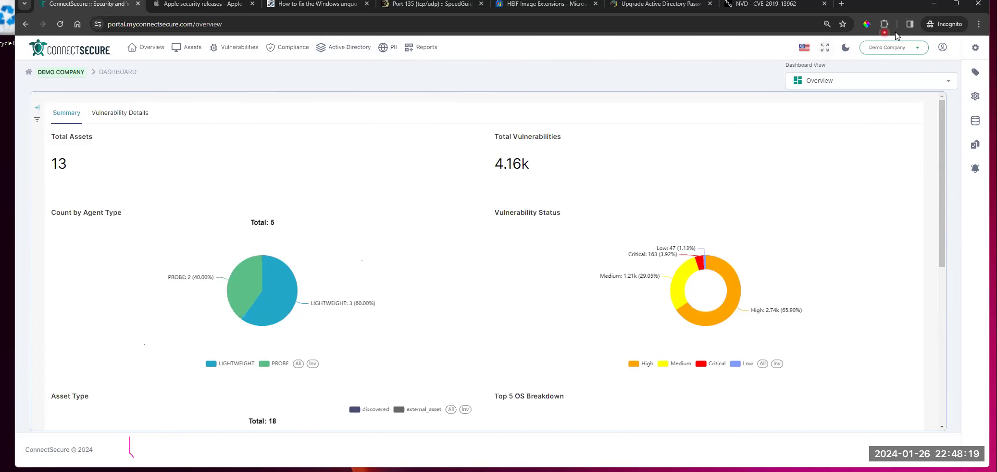
left_click(912, 51)
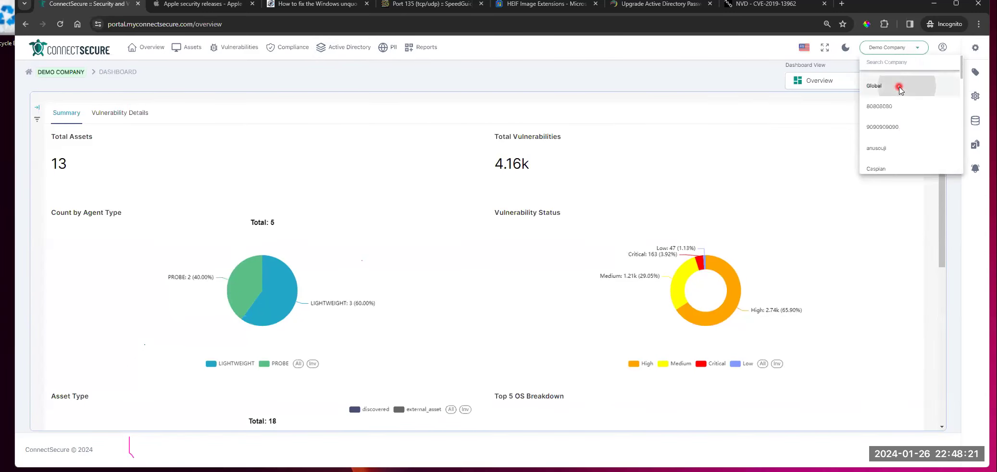
left_click(898, 82)
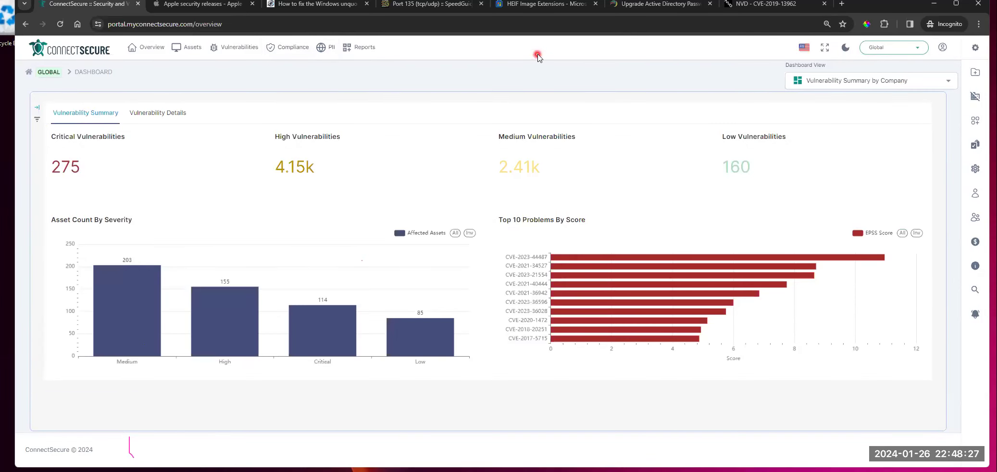
- Switch the portal's company scope from Global to Demo Company
left_click(912, 47)
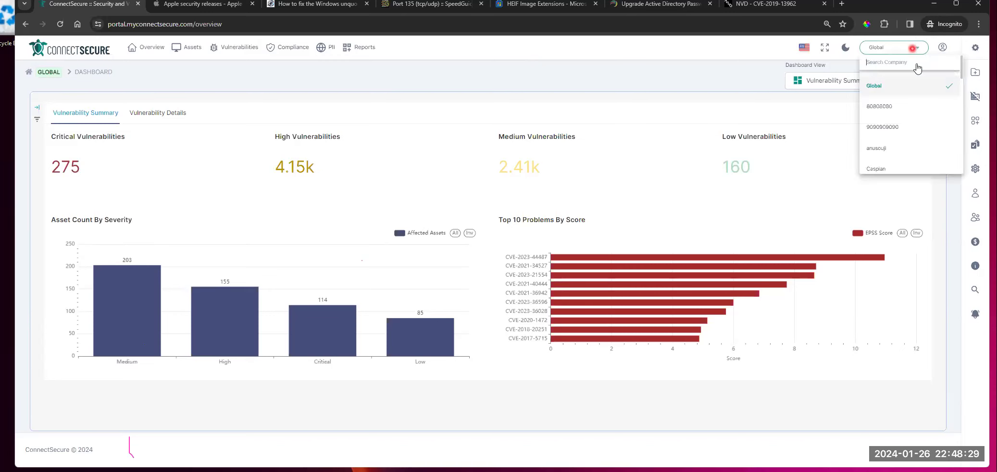
scroll(917, 110, "down", 5)
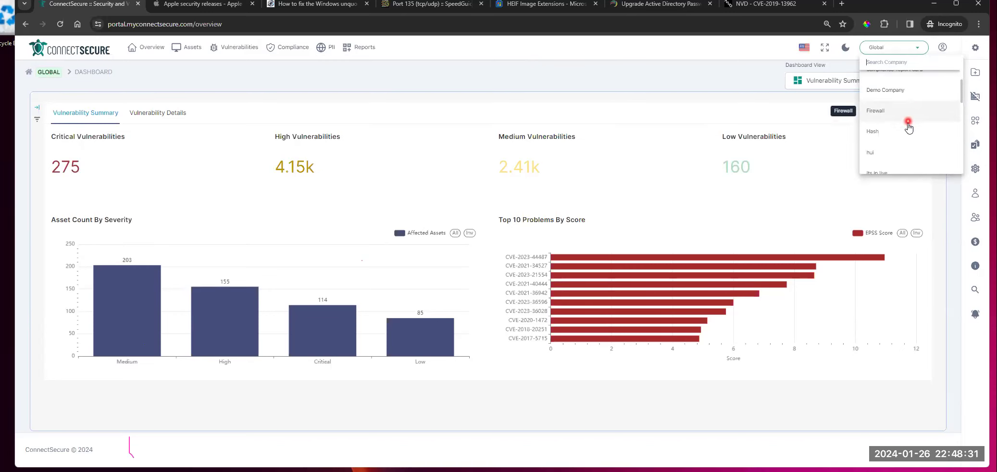
scroll(910, 131, "up", 2)
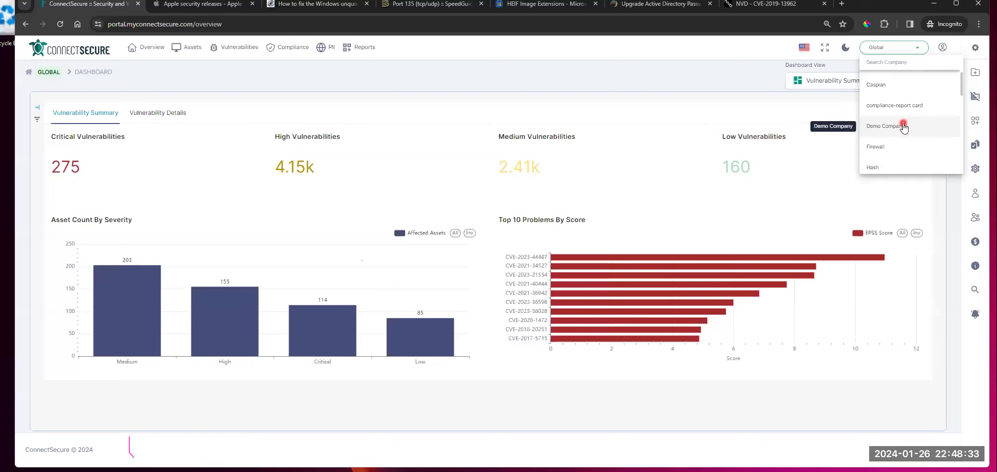
left_click(889, 122)
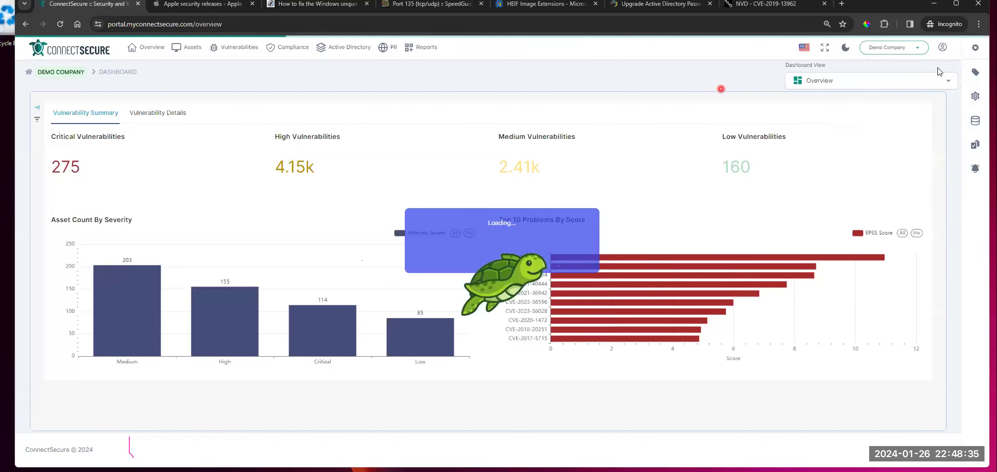
- Open the Active Directory Problems overview for Demo Company
left_click(340, 57)
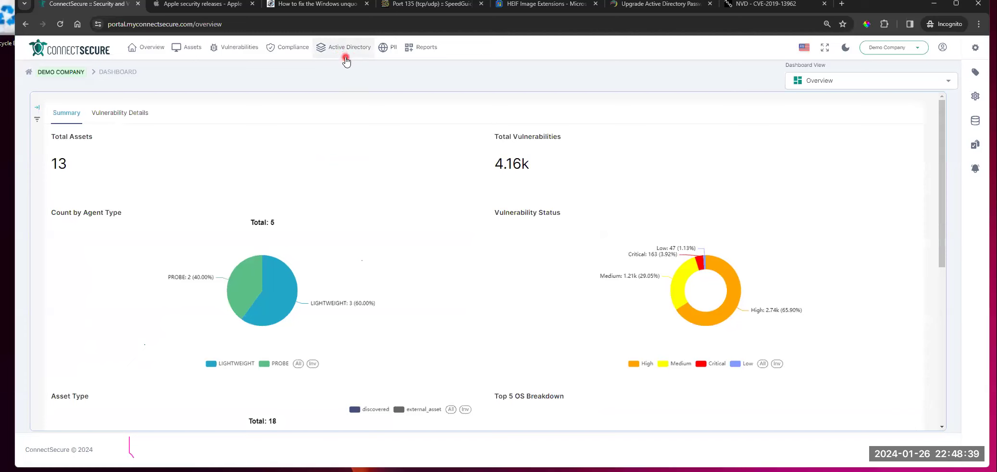
left_click(350, 56)
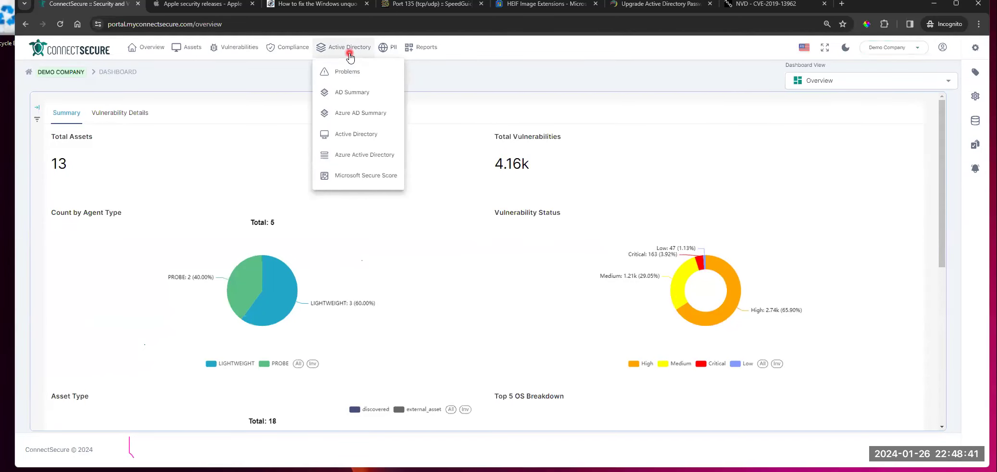
left_click(399, 71)
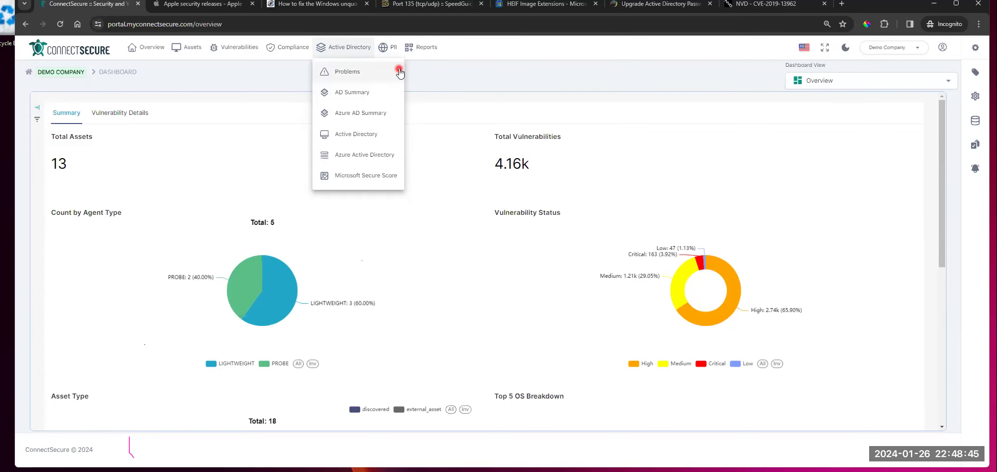
left_click(332, 56)
left_click(340, 72)
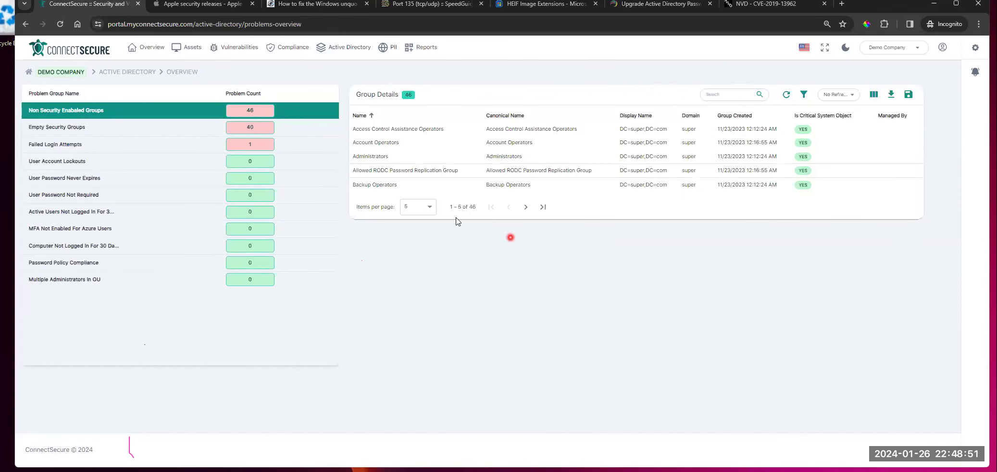
- Show 10 items per page in the group details for Non Security Enabled Groups
left_click(427, 206)
left_click(412, 267)
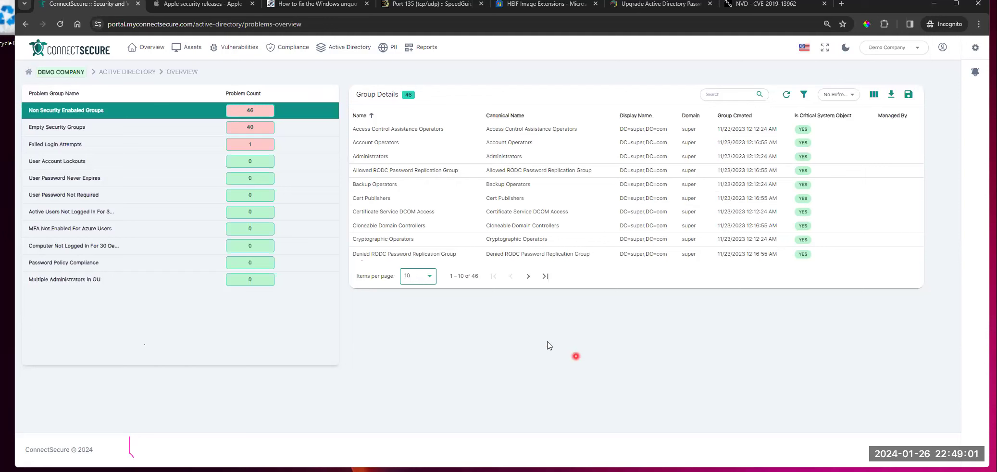
left_click(551, 317)
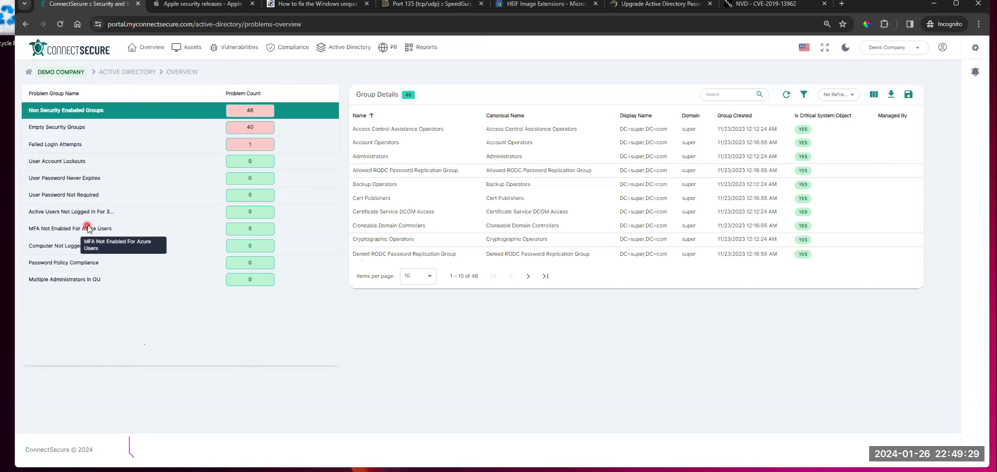
- Review the details of Empty Security Groups and Failed Login Attempts, and return to Non Security Enabled Groups
left_click(265, 128)
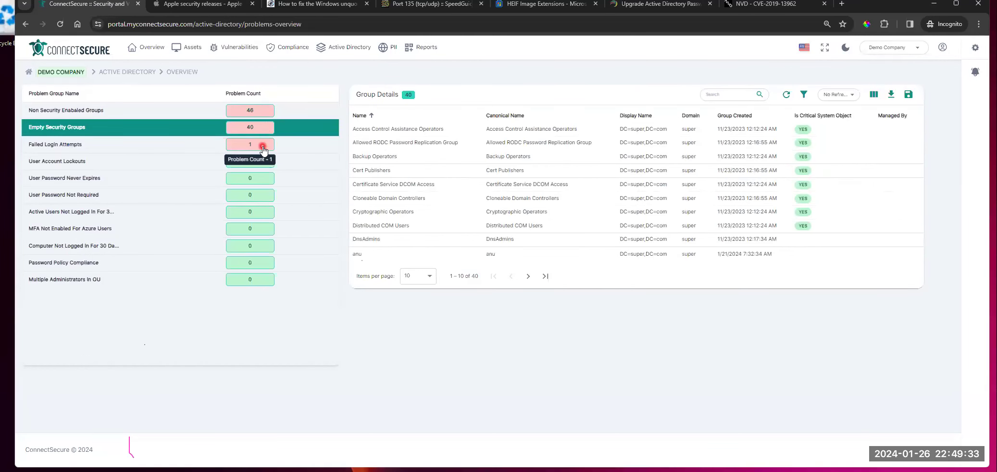
left_click(263, 145)
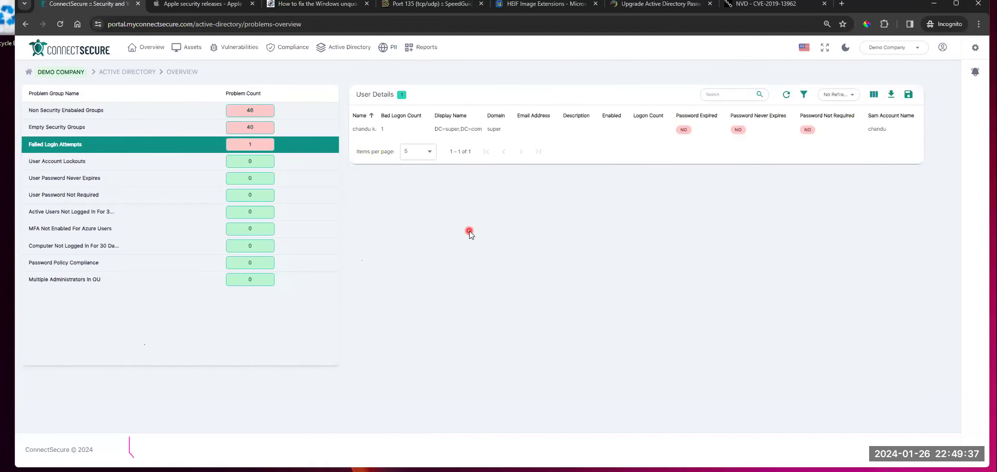
left_click(237, 110)
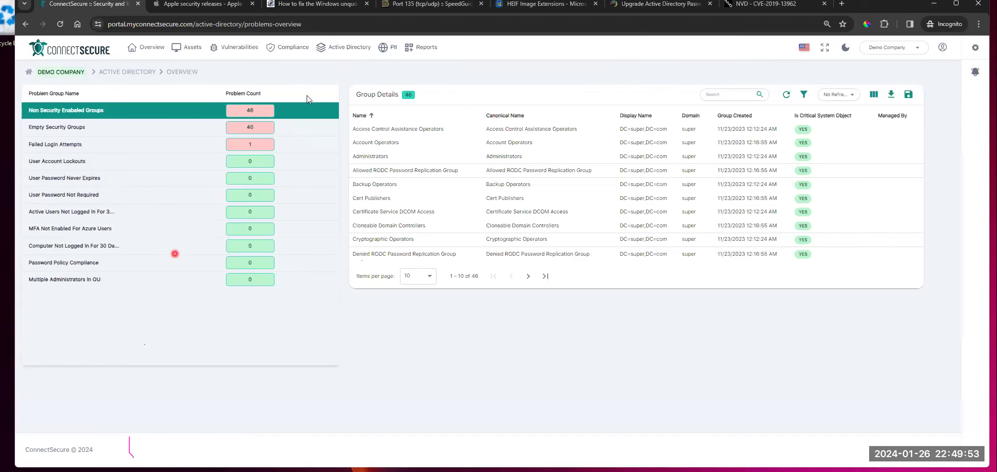
- Open the AD Summary and expand Demo Company and its super domain down to the organizational units
left_click(346, 54)
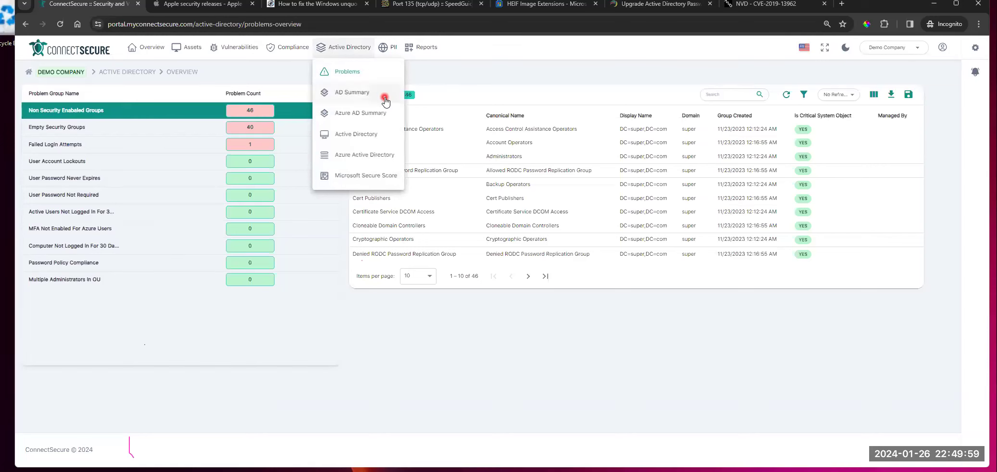
left_click(374, 94)
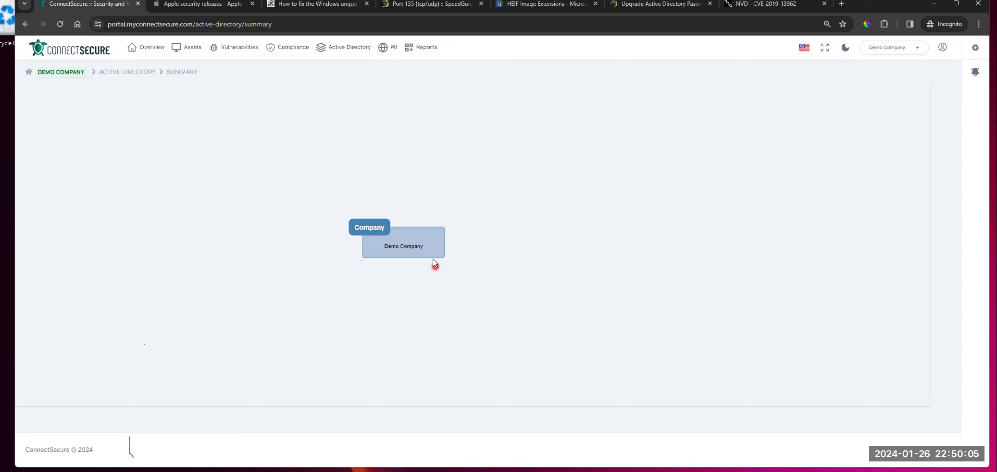
left_click(395, 247)
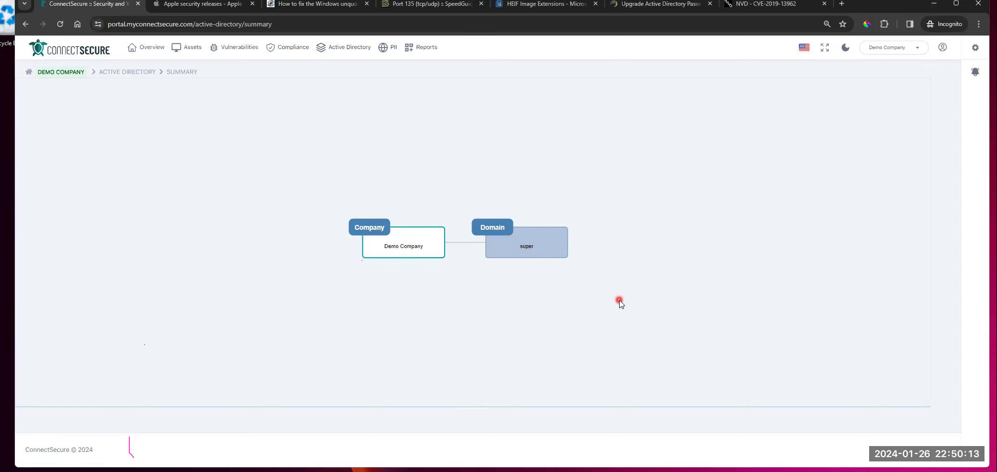
left_click(525, 246)
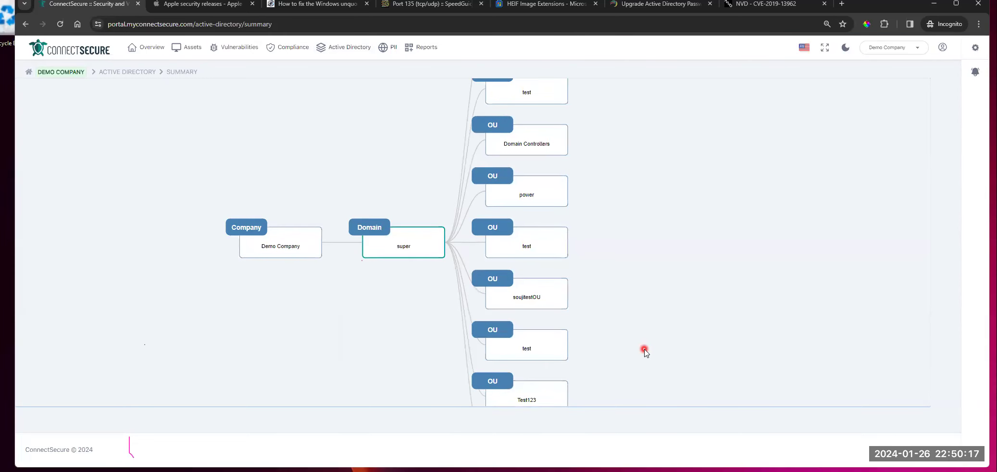
- Look over the super domain's organizational units, and check the details of the test OU directly below power
key("ctrl+minus")
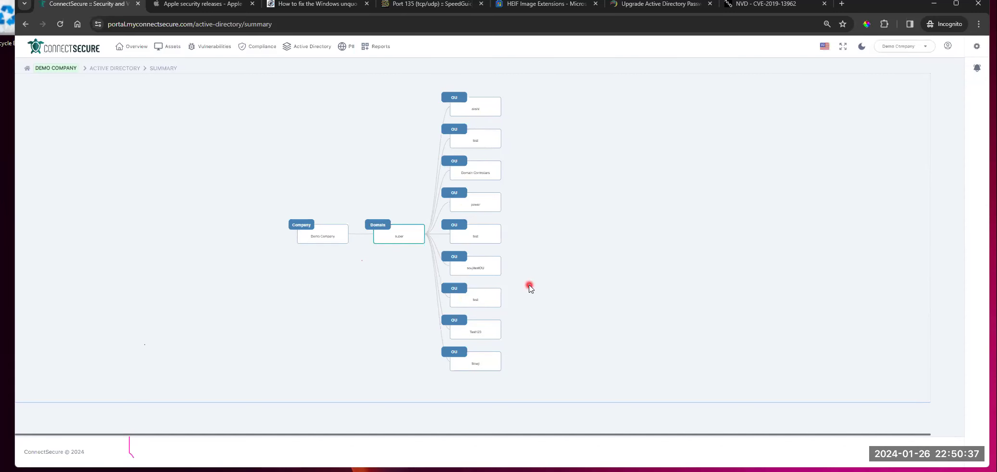
scroll(518, 283, "up", 4)
scroll(495, 197, "down", 1)
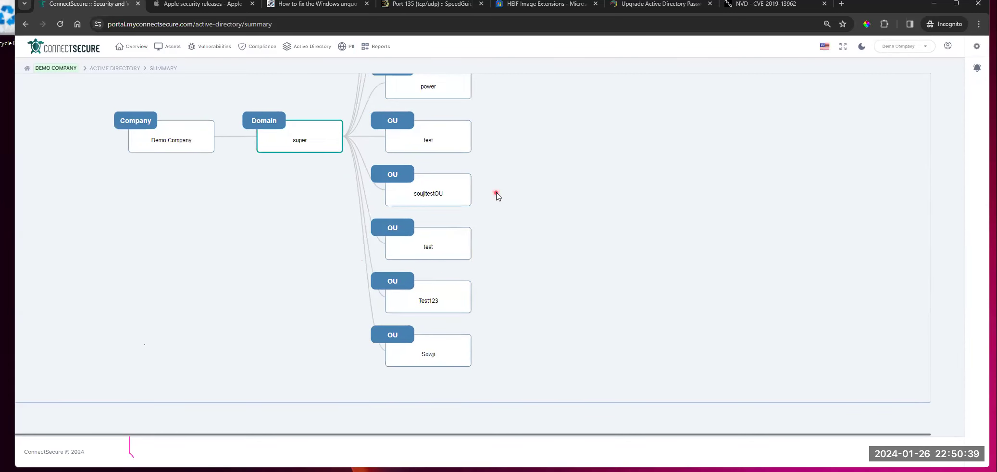
scroll(495, 211, "up", 3)
scroll(488, 210, "up", 3)
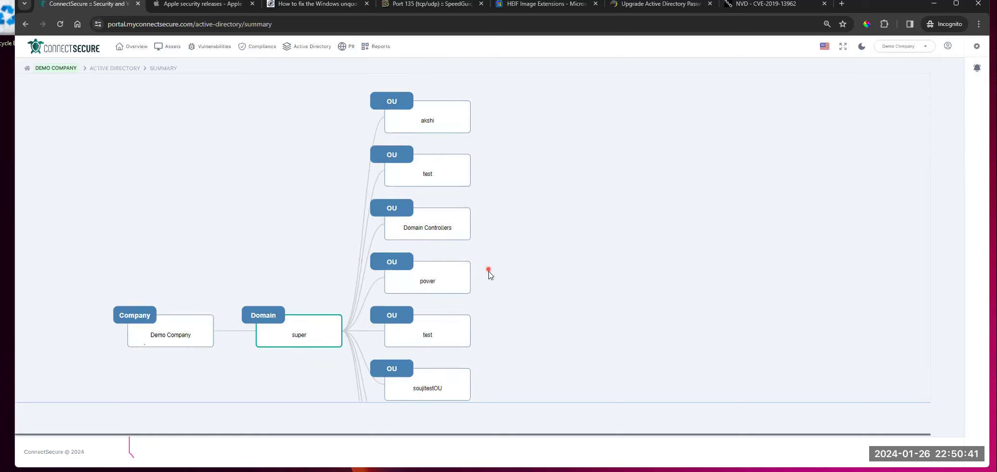
scroll(467, 216, "down", 4)
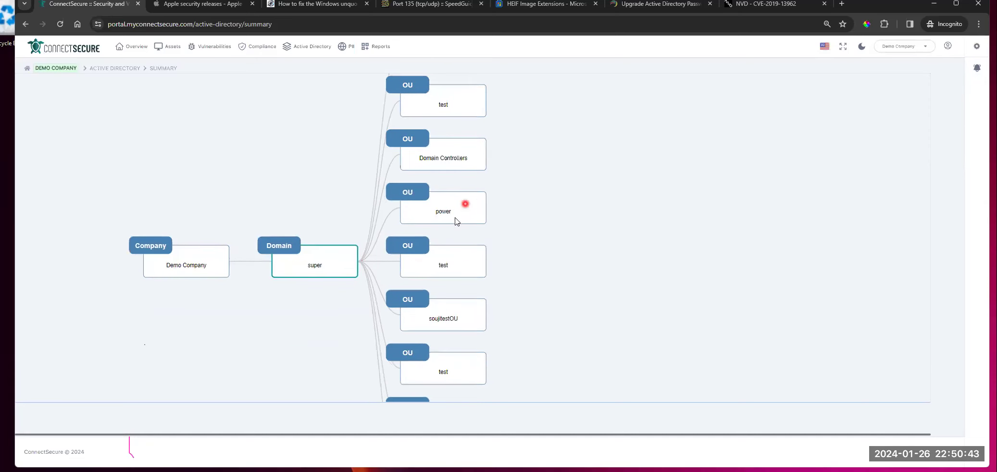
left_click(454, 265)
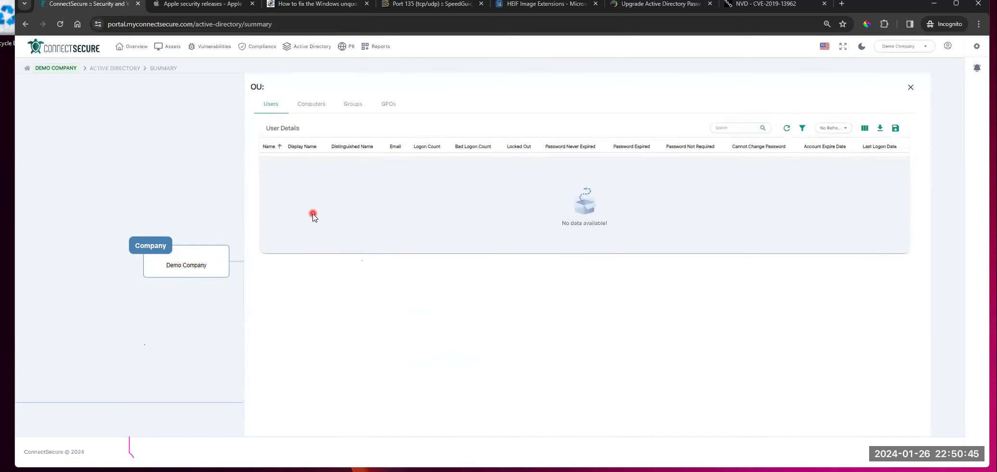
left_click(906, 89)
- Open the power OU's details and show 10 users per page
left_click(474, 227)
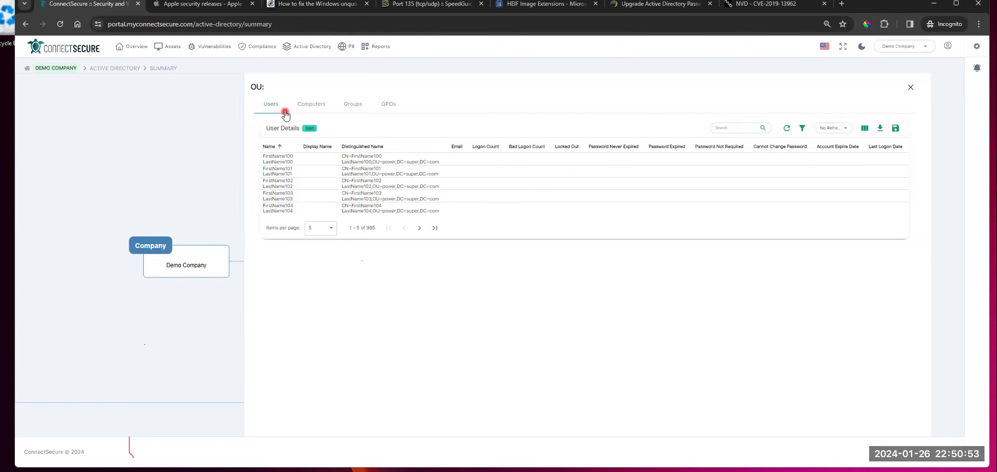
left_click(315, 228)
left_click(318, 268)
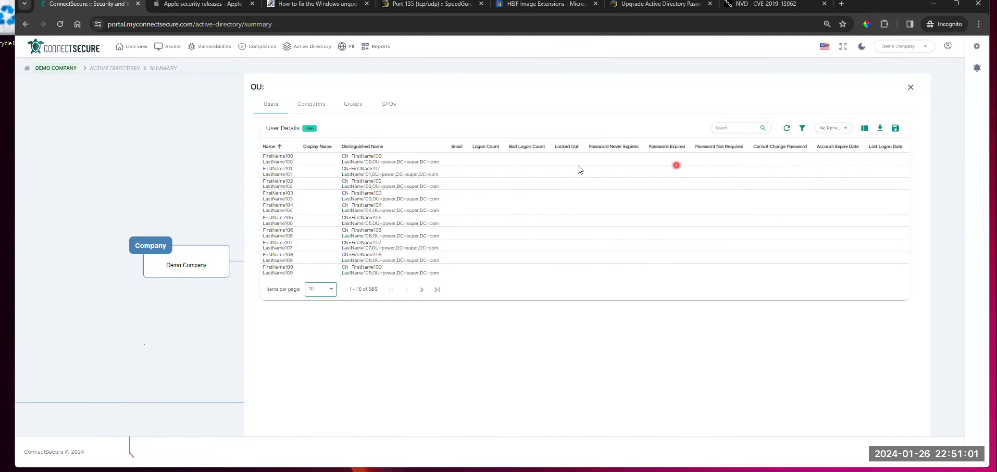
- Review the power OU's Computers, Groups and GPOs, and close its details
left_click(311, 105)
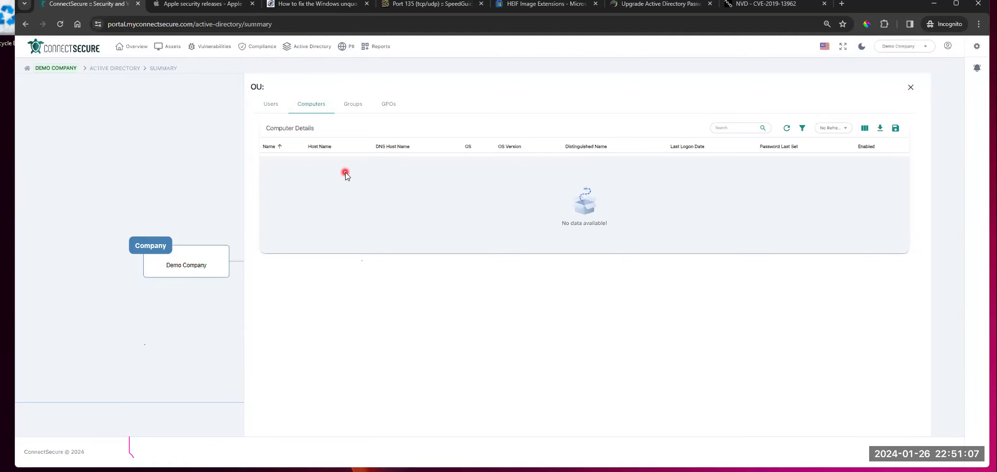
left_click(352, 105)
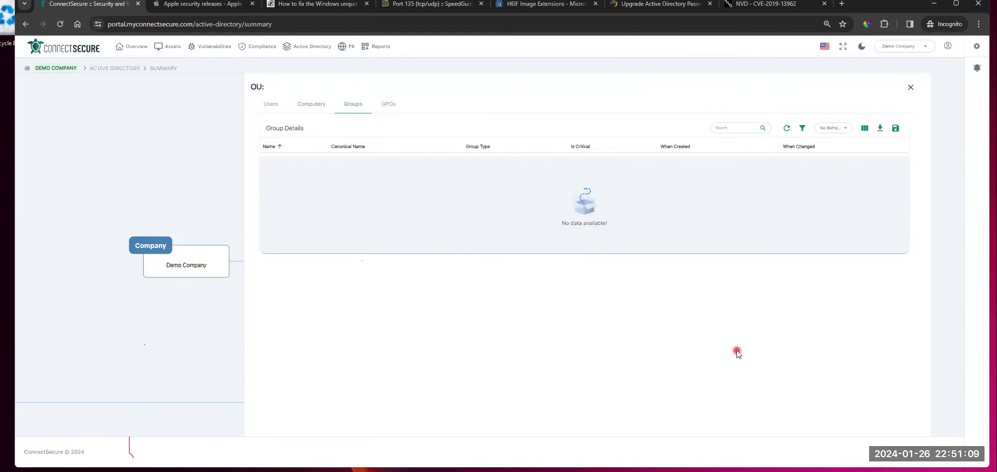
left_click(380, 105)
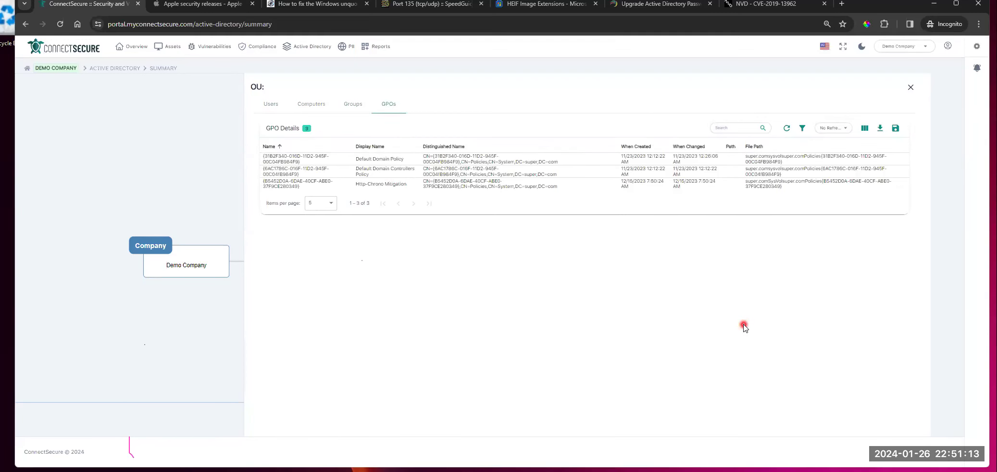
left_click(320, 204)
left_click(548, 302)
left_click(913, 88)
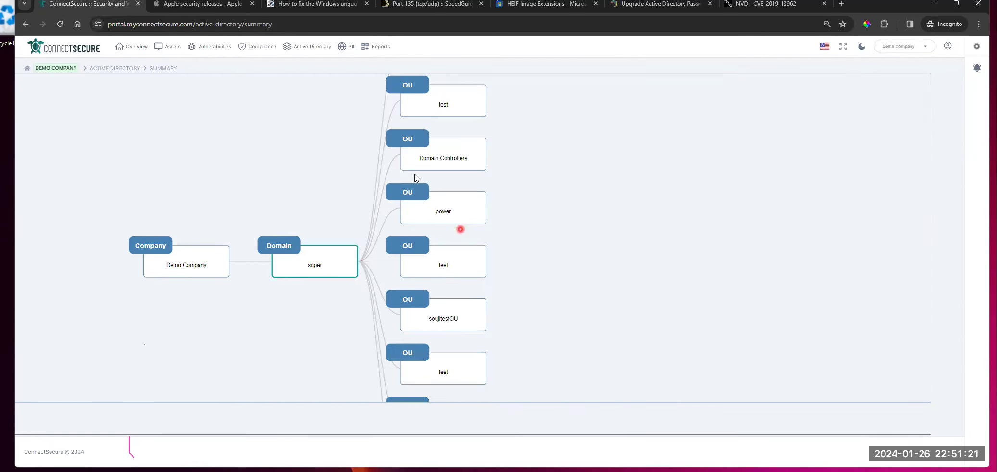
- Open the details of the Domain Controllers OU to view its users
scroll(471, 274, "down", 1)
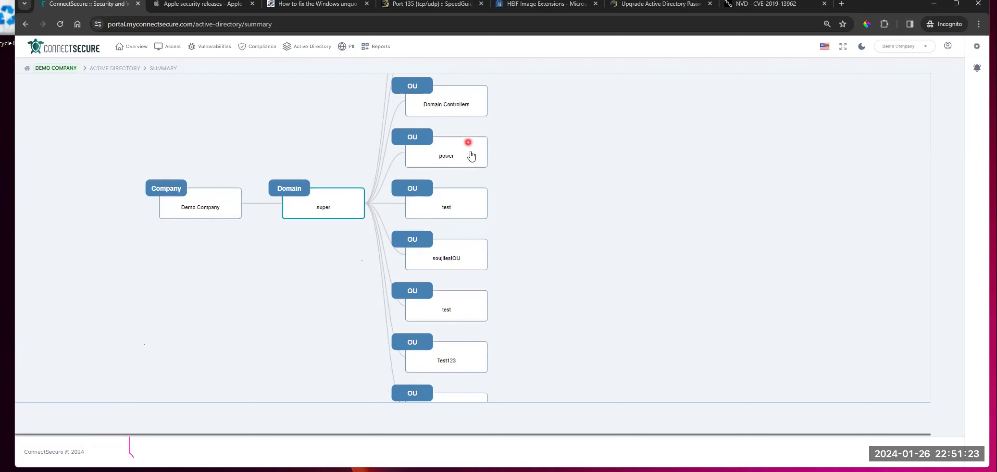
left_click(457, 108)
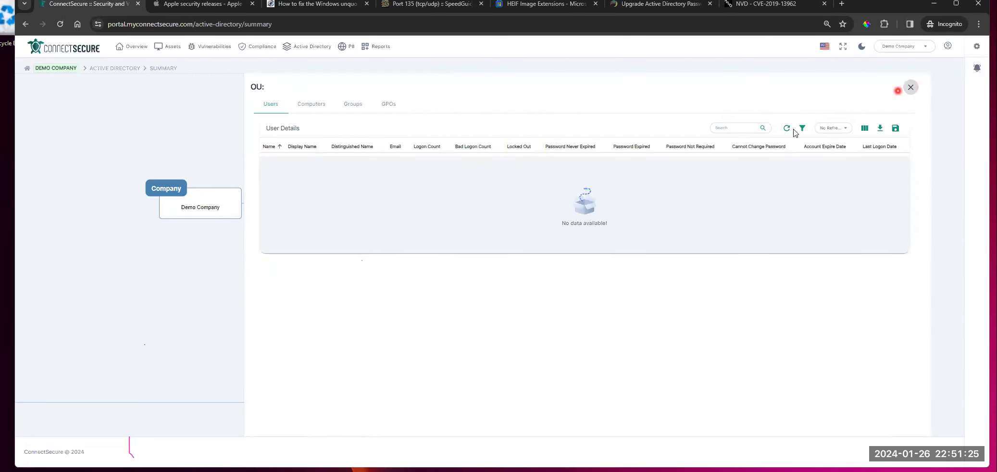
- Close the open OU details, check the users of another OU under the super domain, and close its details as well
left_click(910, 87)
scroll(480, 207, "down", 3)
left_click(474, 290)
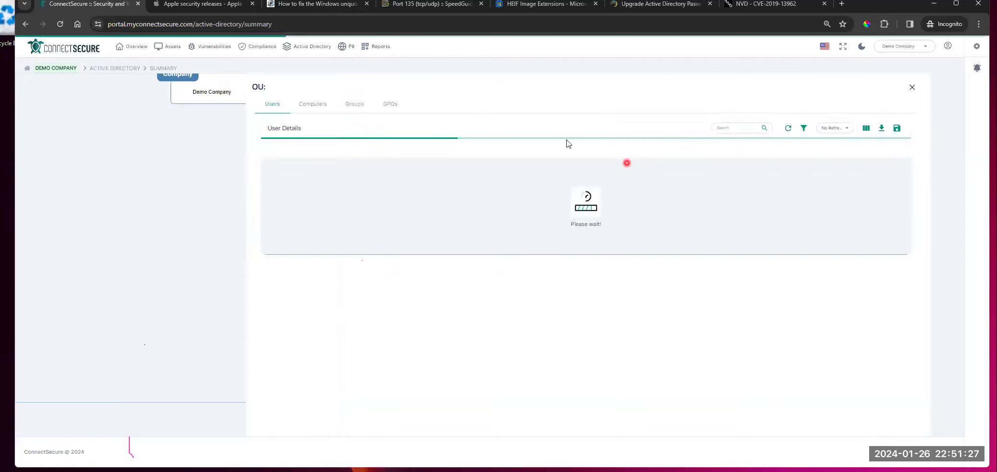
left_click(910, 87)
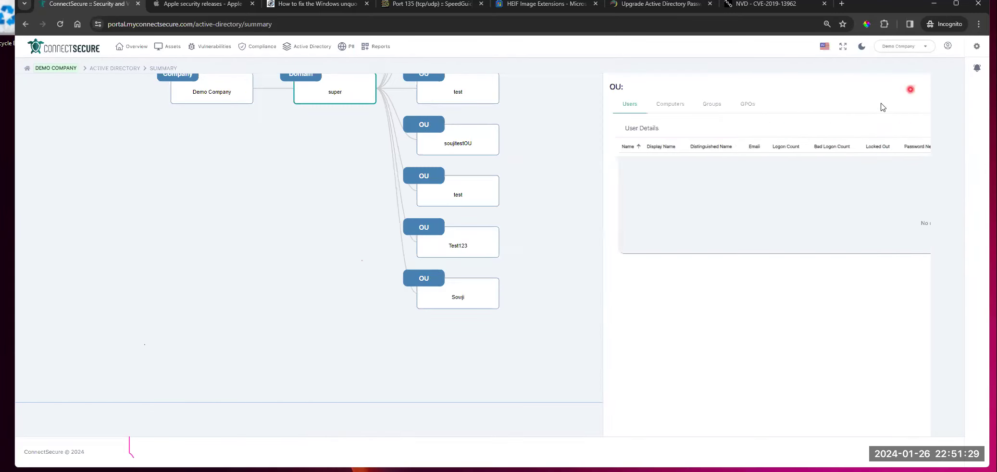
scroll(644, 201, "down", 3)
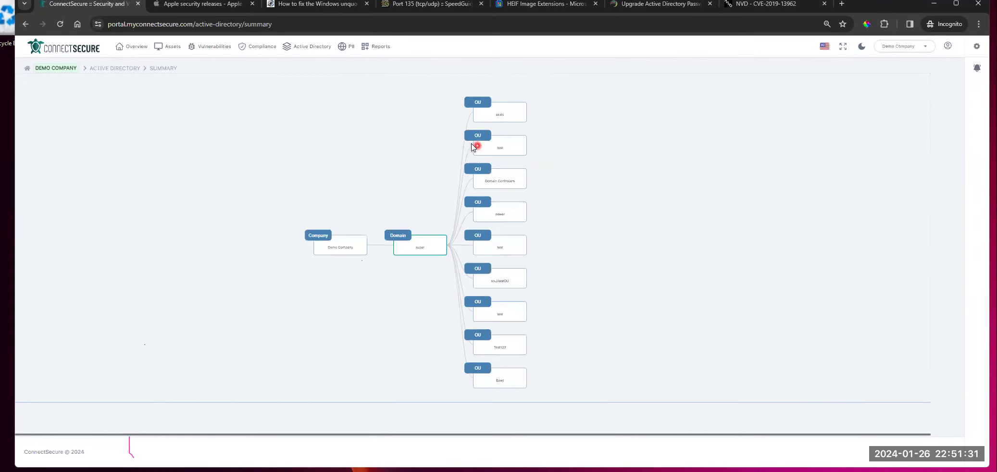
scroll(641, 175, "up", 1)
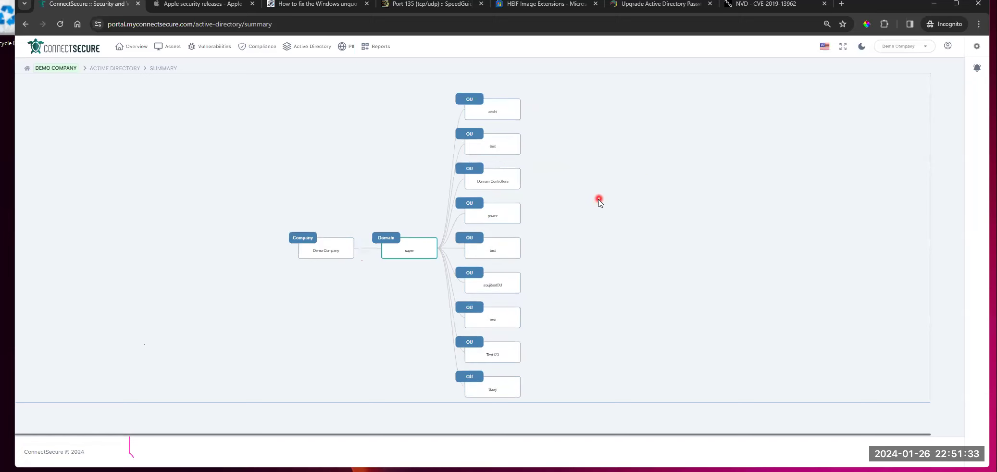
- Open the Azure AD Summary for Demo Company and dismiss the notification
left_click(310, 46)
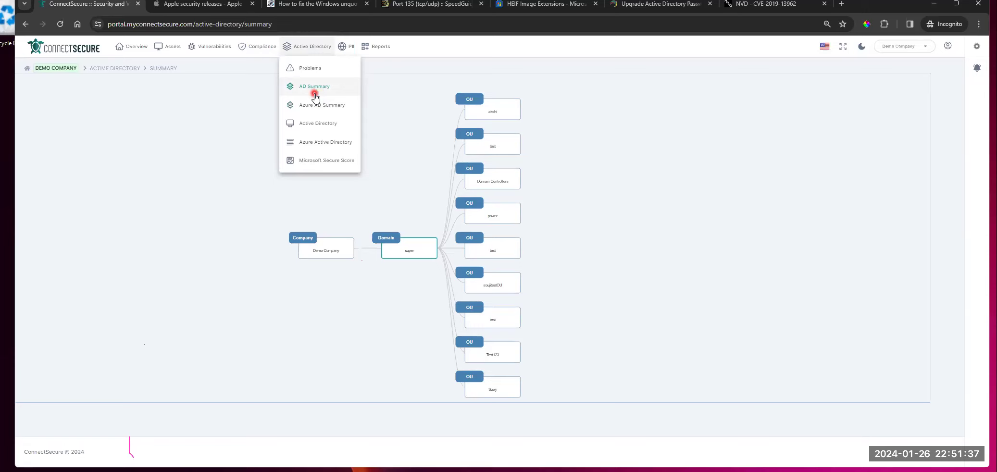
left_click(326, 111)
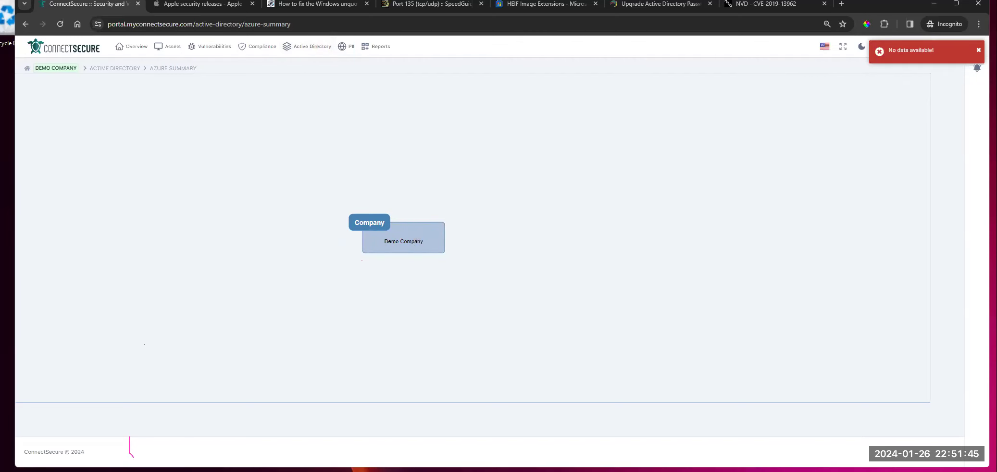
left_click(979, 50)
- Search the company list for "lw" and switch the portal to the LW_AD company
left_click(914, 47)
scroll(930, 141, "down", 5)
scroll(943, 142, "down", 8)
scroll(943, 139, "down", 6)
type("ad")
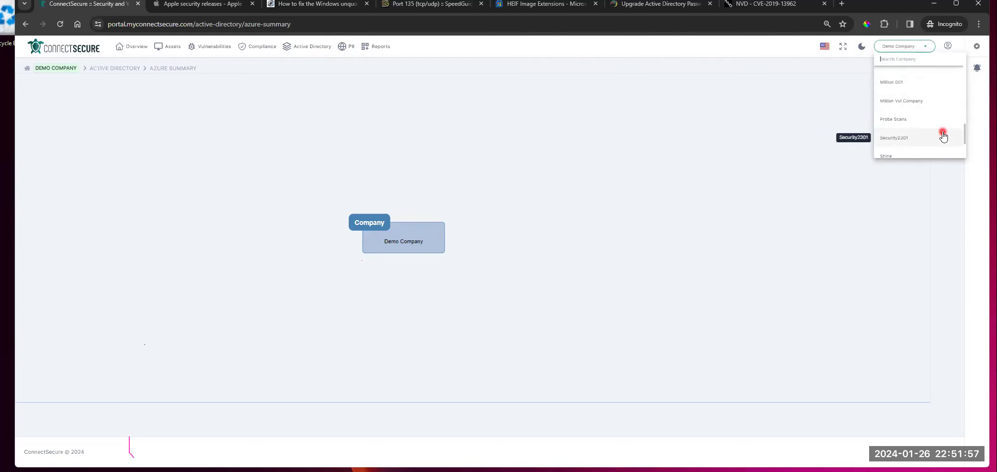
type("lw")
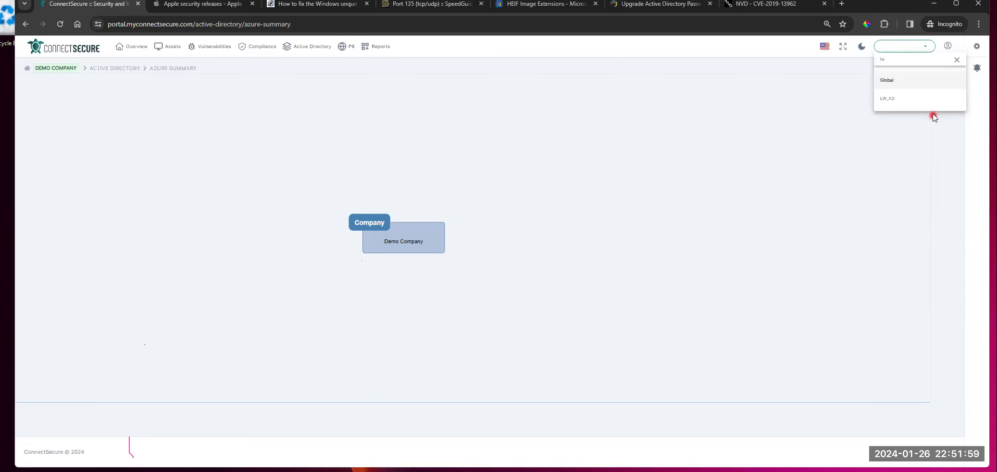
left_click(913, 99)
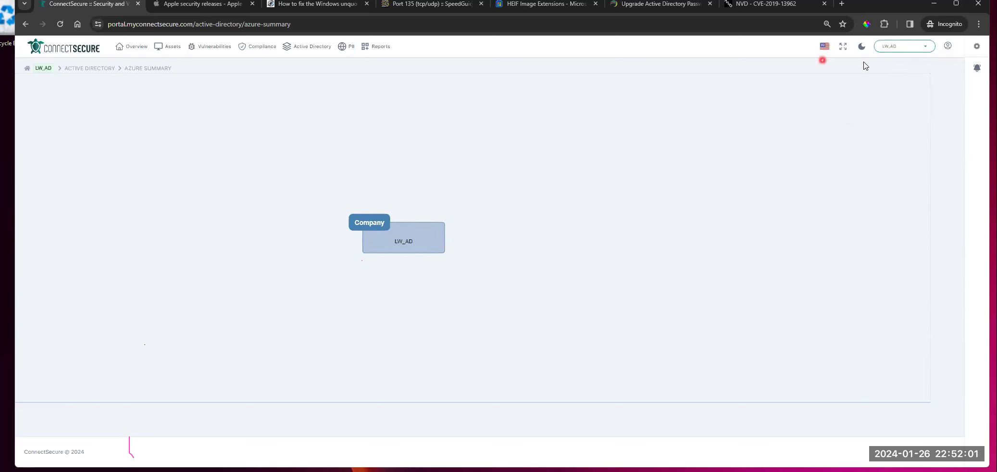
- Expand LW_AD and its connectsecure.com domain in the Azure summary, and open the details of the Connect Secure OU
left_click(407, 249)
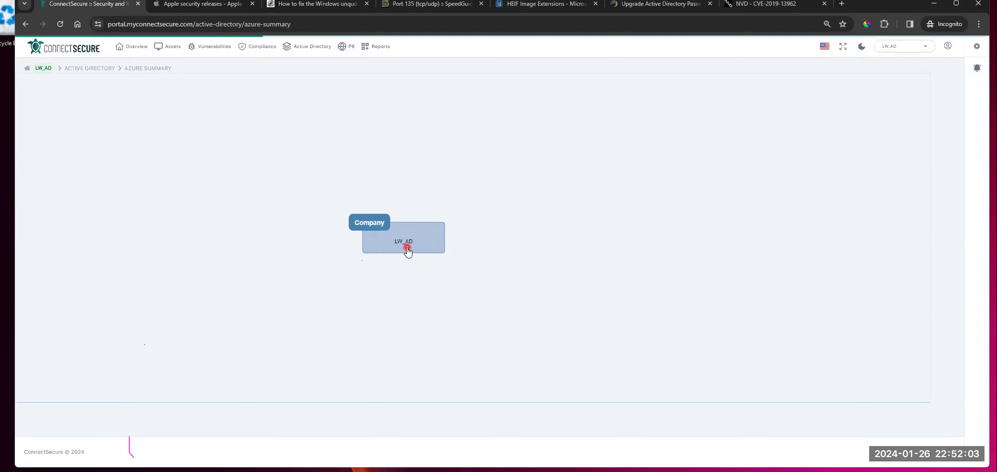
left_click(523, 233)
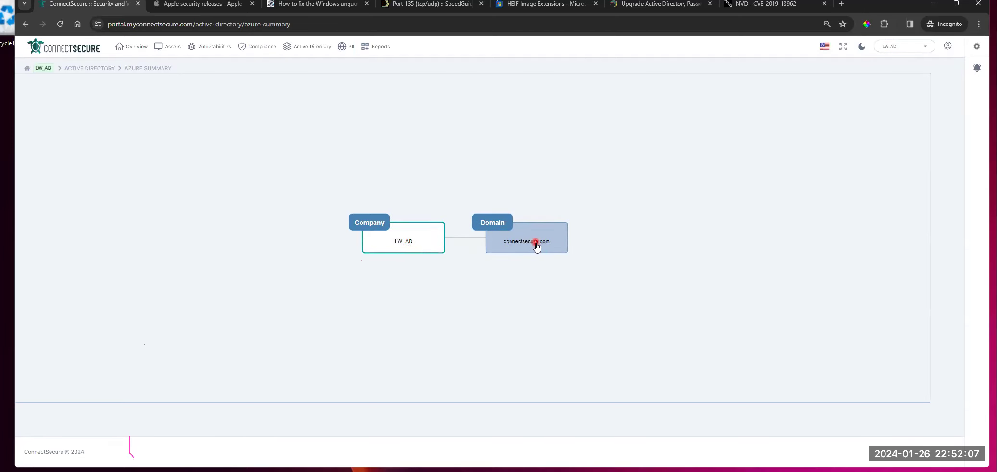
left_click(529, 292)
left_click(514, 254)
left_click_drag(513, 251, 523, 251)
left_click(604, 287)
left_click(515, 245)
left_click(523, 244)
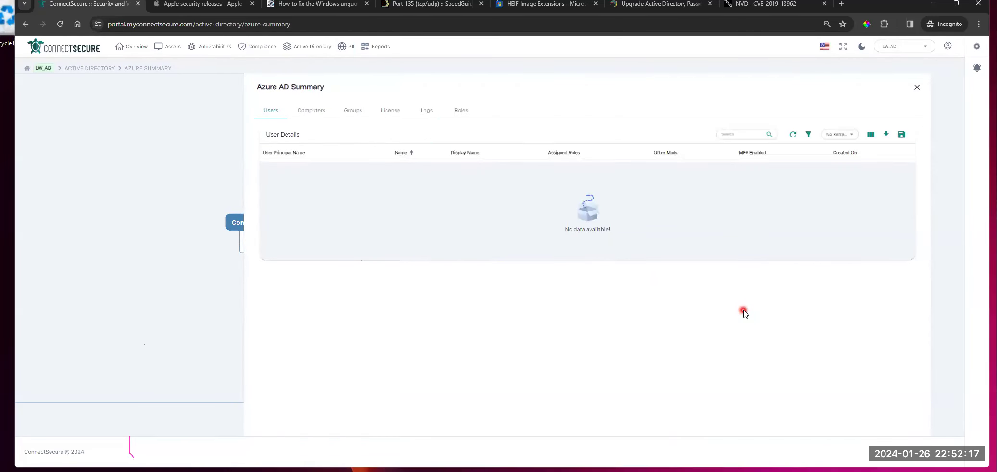
- Review the Azure AD Computers and Groups, and list the licenses with 25 items per page
left_click(312, 110)
left_click(351, 112)
left_click(383, 117)
left_click(316, 234)
left_click(319, 281)
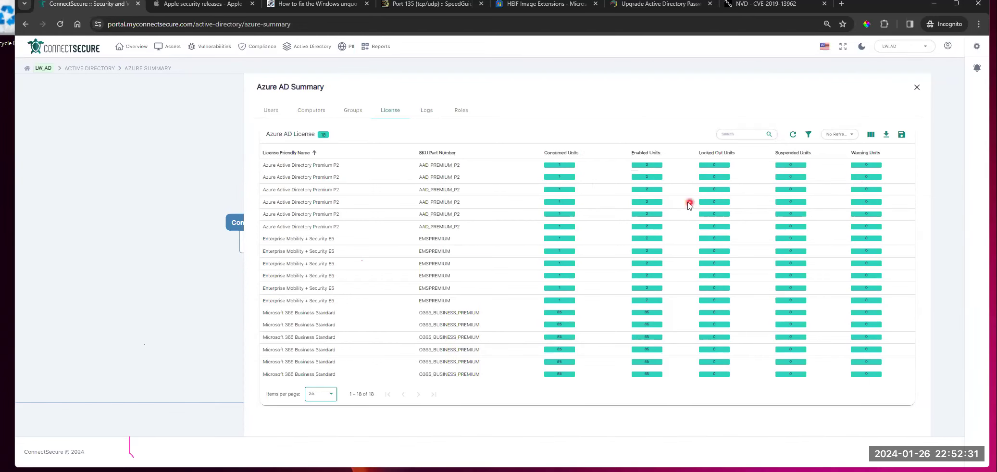
- Review the Azure AD Logs and Roles of the Connect Secure OU, and close its details
left_click(416, 110)
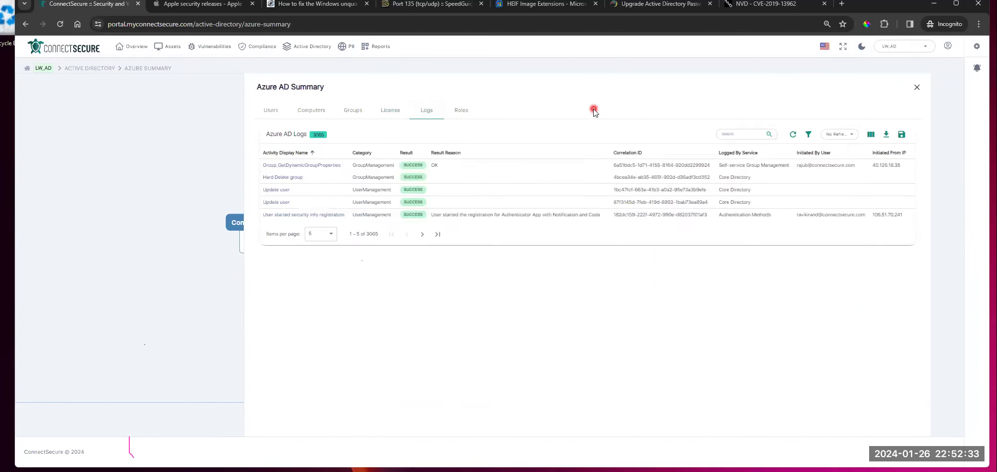
left_click(469, 110)
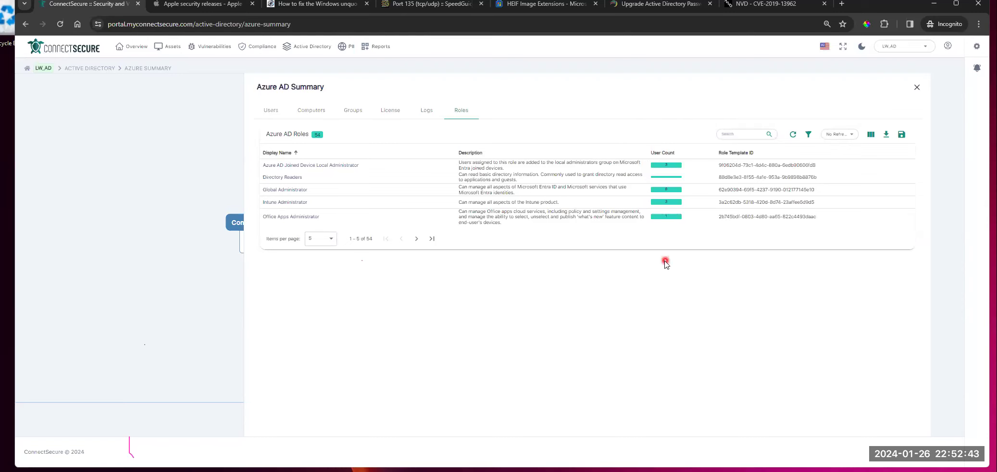
left_click(916, 87)
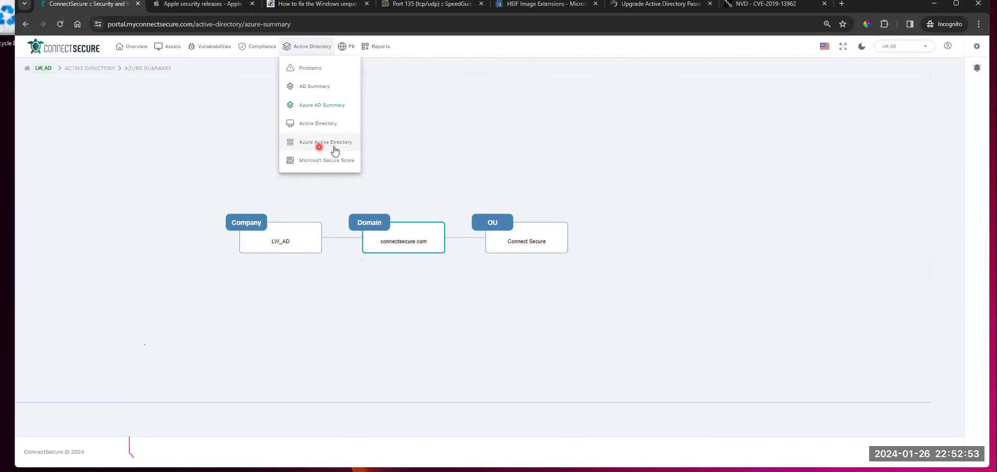
- Open LW_AD's Azure Active Directory details and review its Users, Computers, Groups, License, Logs and Roles
left_click(330, 149)
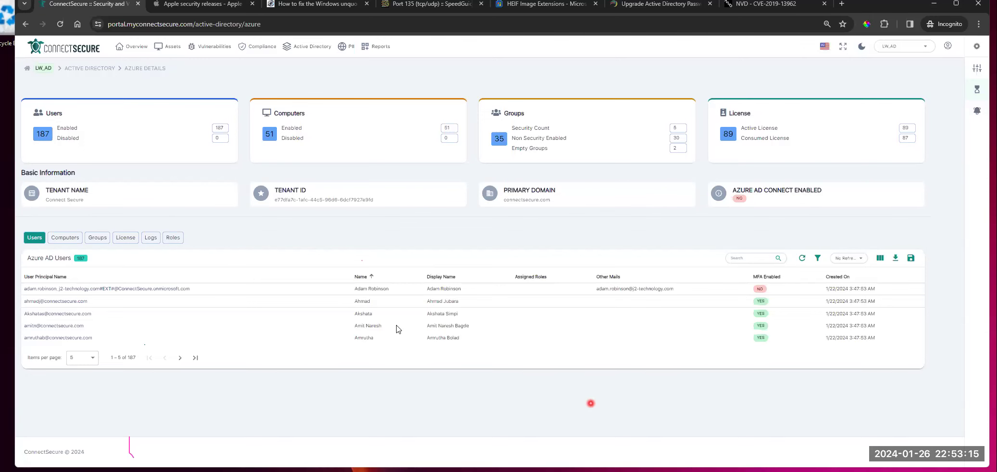
left_click(61, 240)
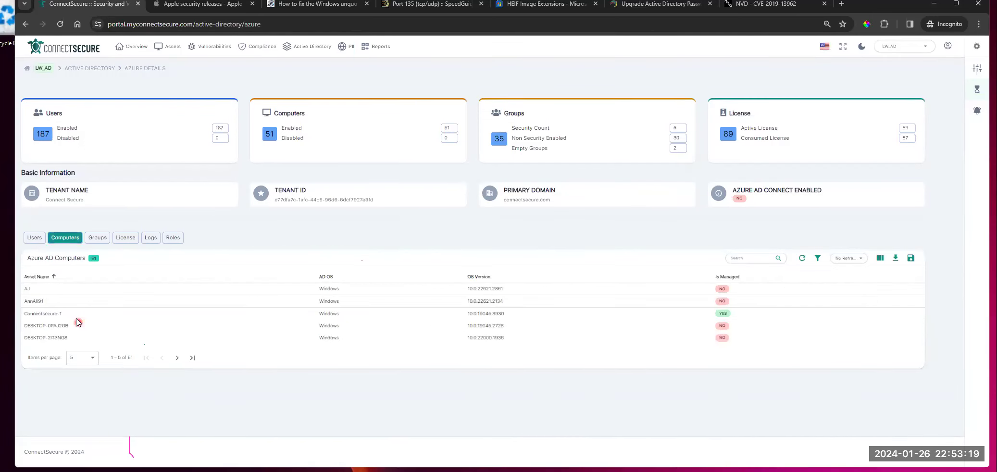
left_click(98, 237)
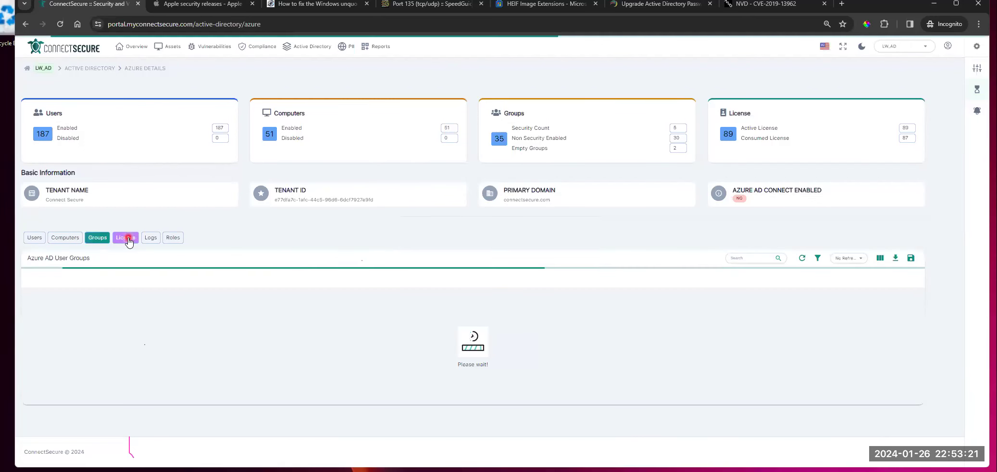
left_click(128, 239)
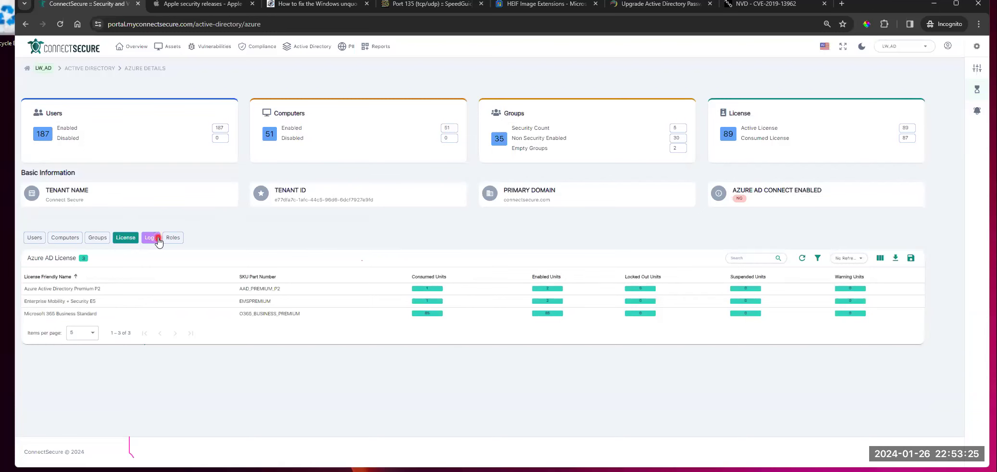
left_click(158, 239)
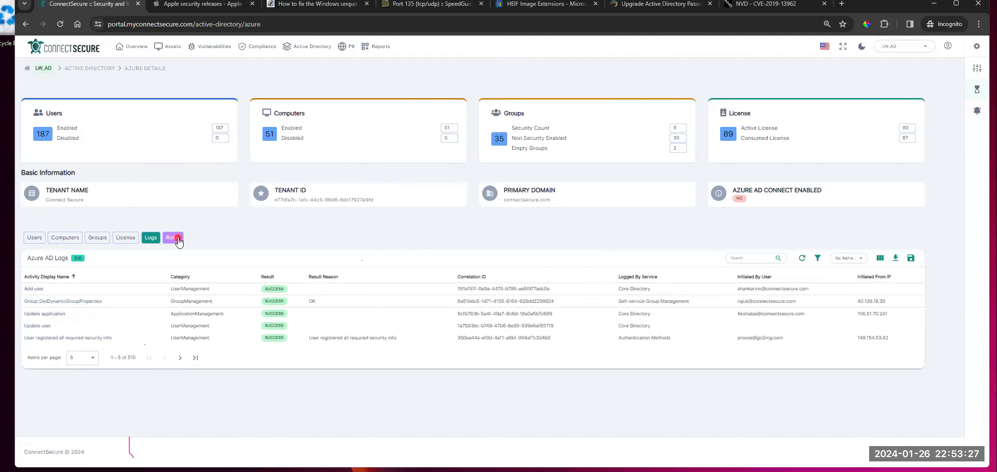
left_click(177, 238)
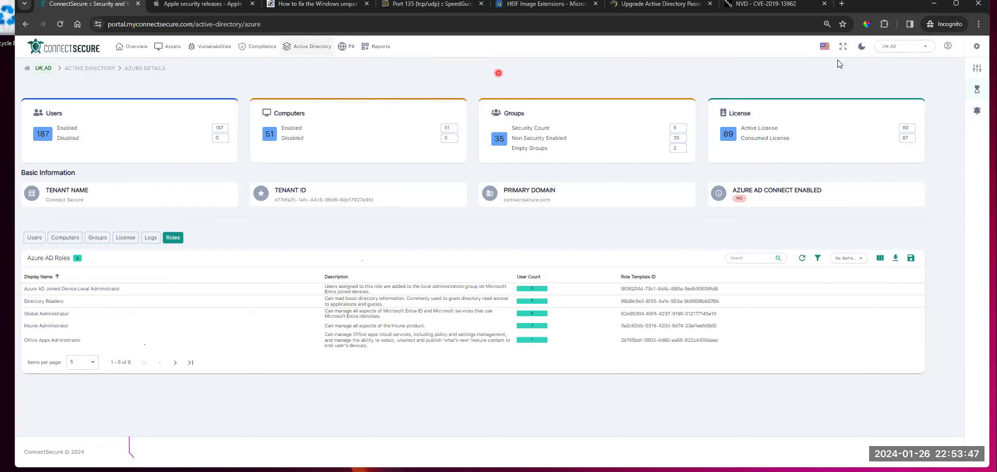
- Switch the portal to Demo Company and open its Active Directory details
left_click(903, 46)
scroll(918, 127, "up", 3)
left_click(897, 106)
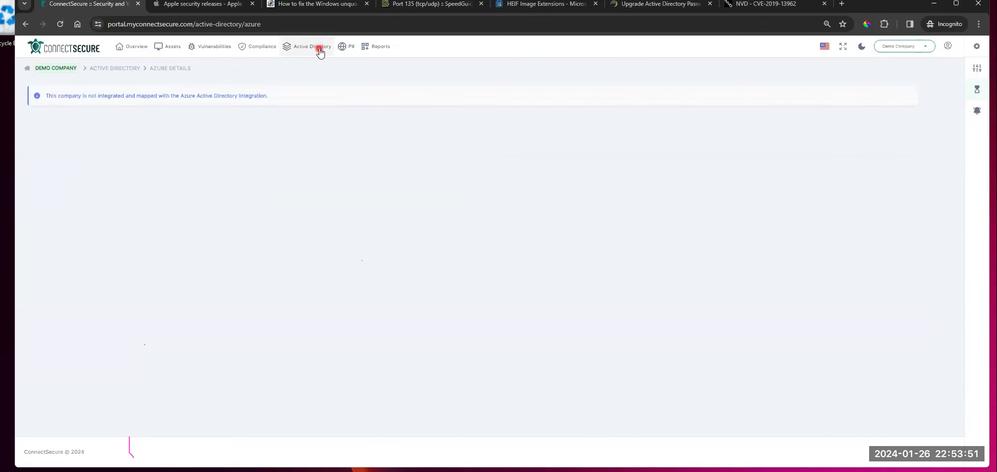
left_click(315, 46)
left_click(342, 124)
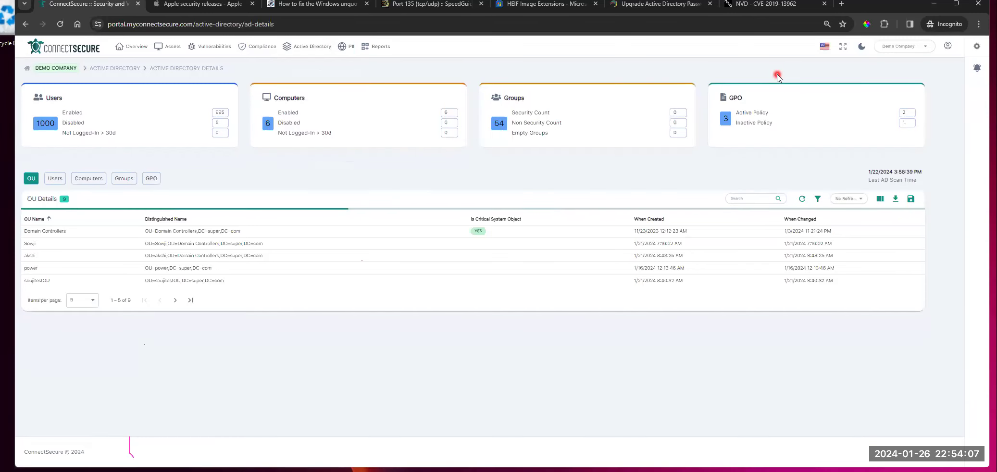
- Switch the company back to LW_AD and open its Microsoft Secure Score
left_click(310, 46)
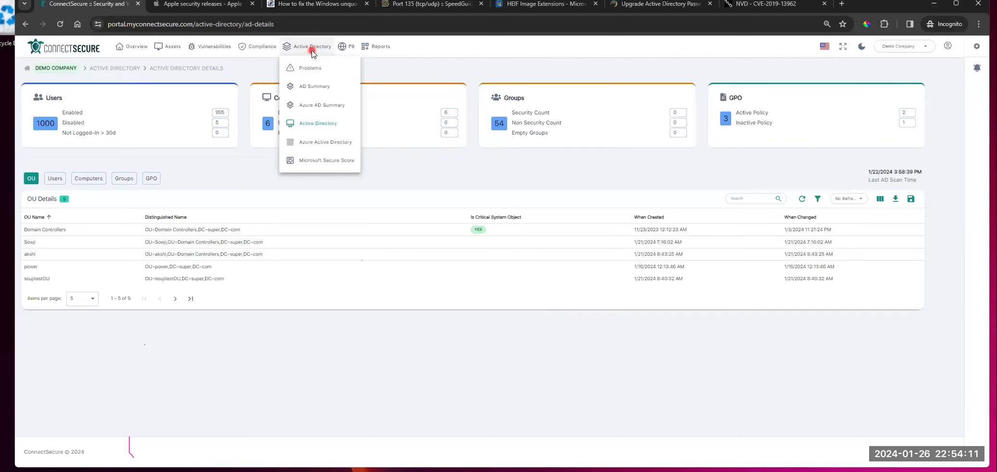
left_click(915, 47)
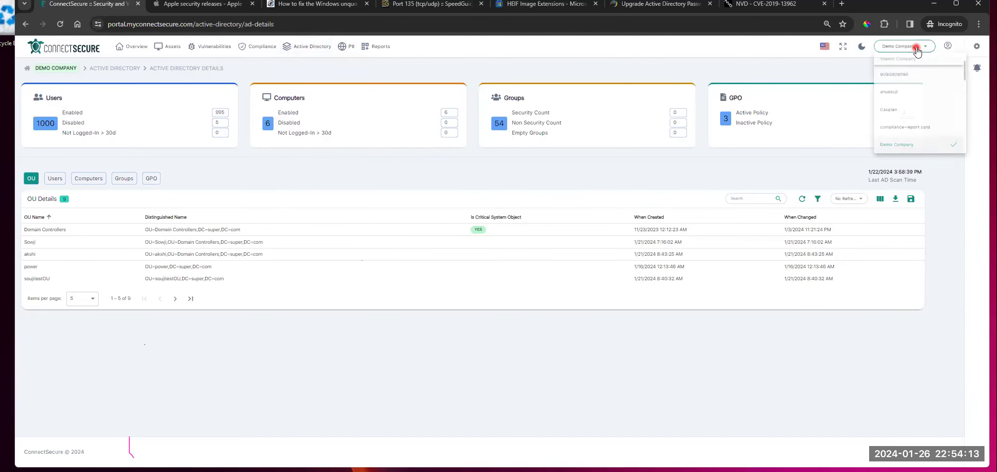
type("lw")
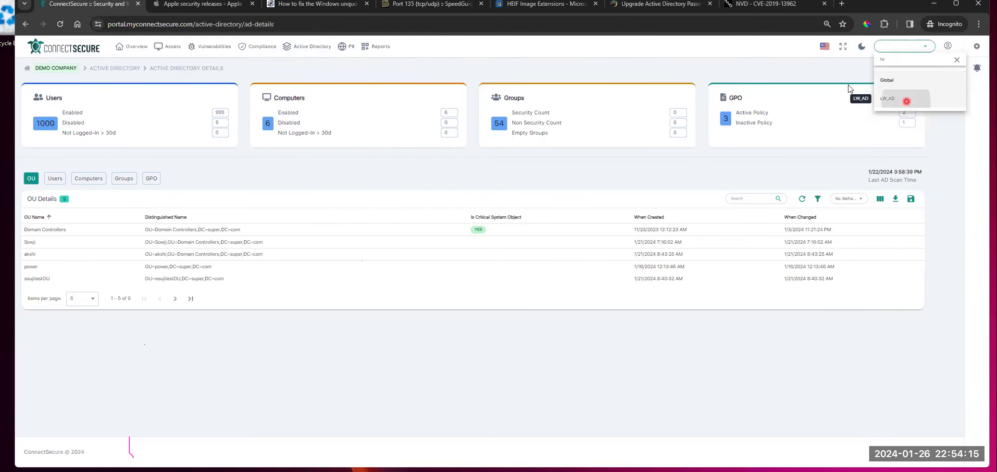
left_click(898, 102)
mouse_move(305, 49)
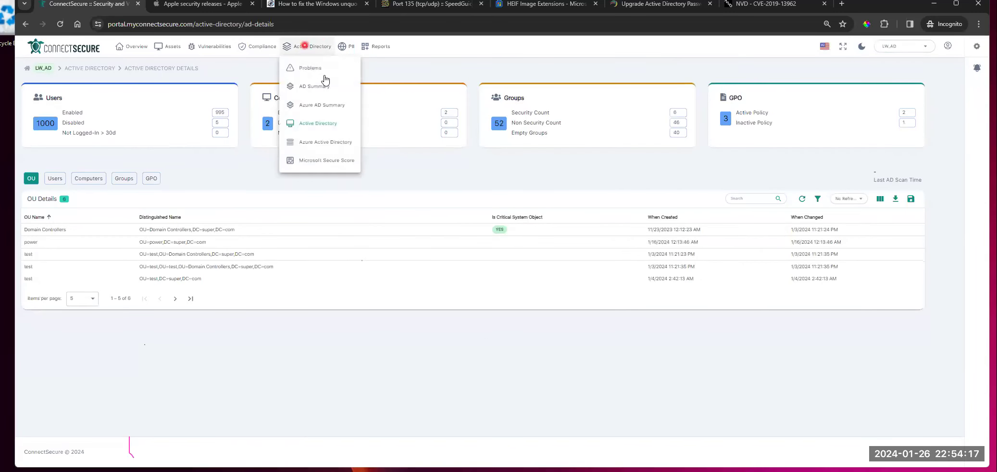
left_click(334, 160)
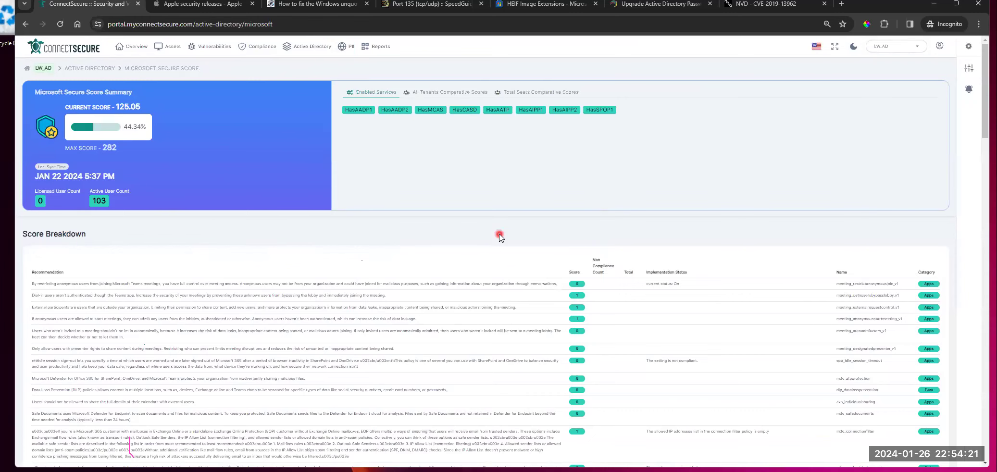
- Enlarge the Secure Score page and view the All Tenants and Total Seats Comparative Scores
key("ctrl+plus")
key("ctrl+plus")
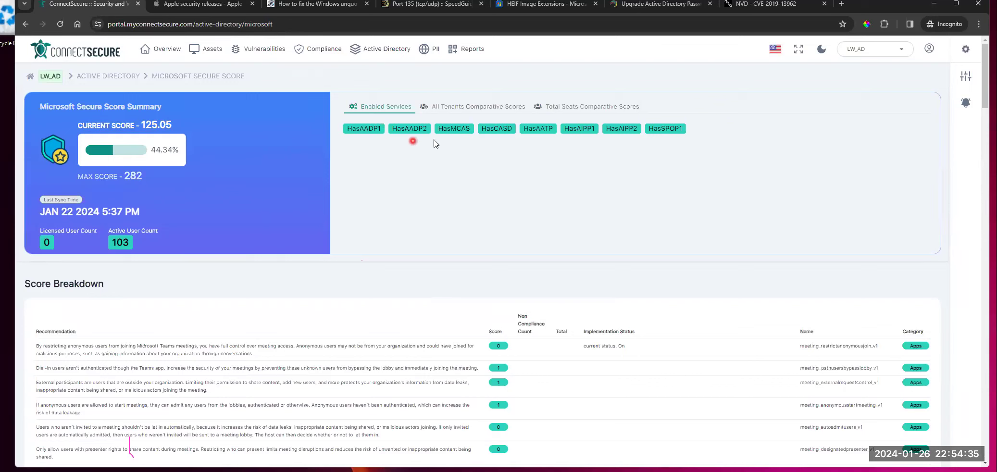
left_click(474, 107)
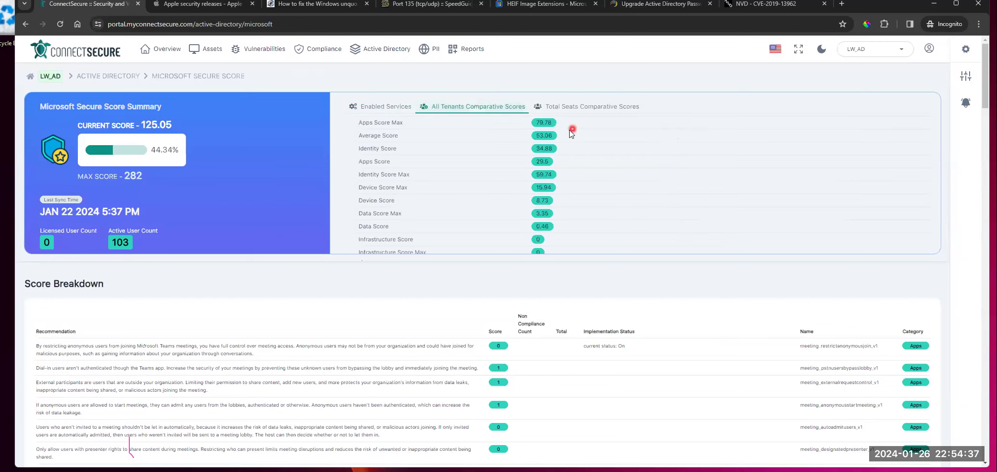
scroll(577, 193, "down", 1)
scroll(556, 155, "up", 1)
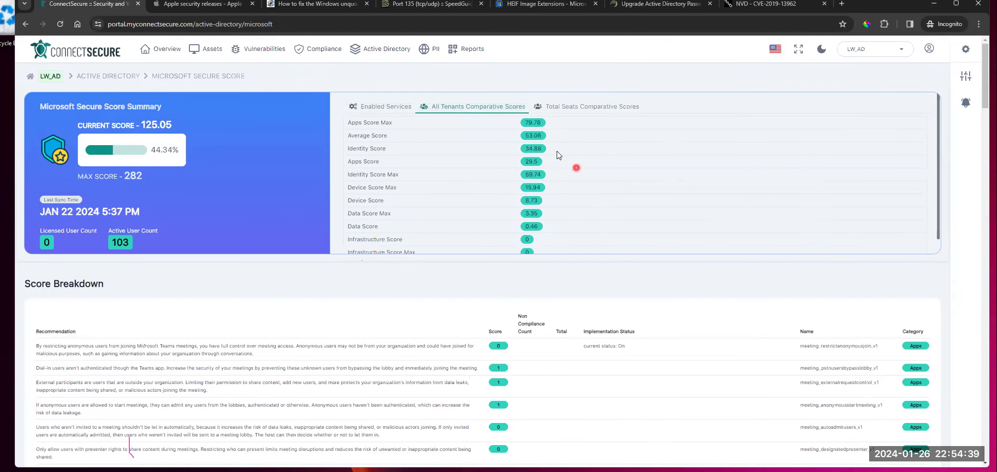
left_click(583, 107)
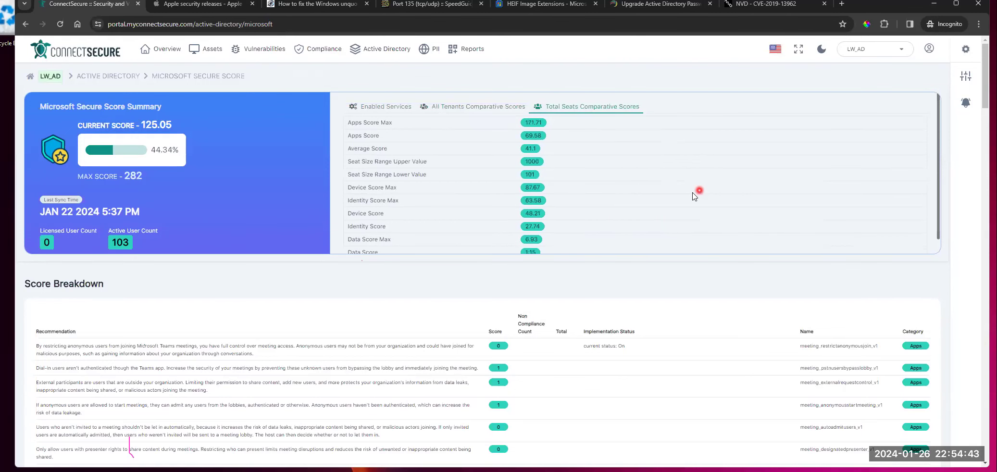
- Look over the recommendations in the Microsoft Secure Score's Score Breakdown
scroll(941, 273, "down", 1)
scroll(941, 273, "down", 5)
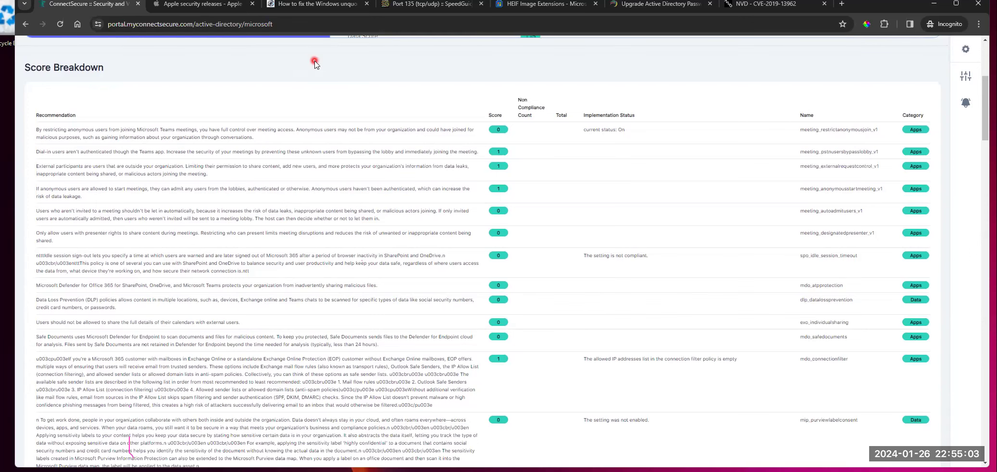
scroll(575, 288, "up", 1)
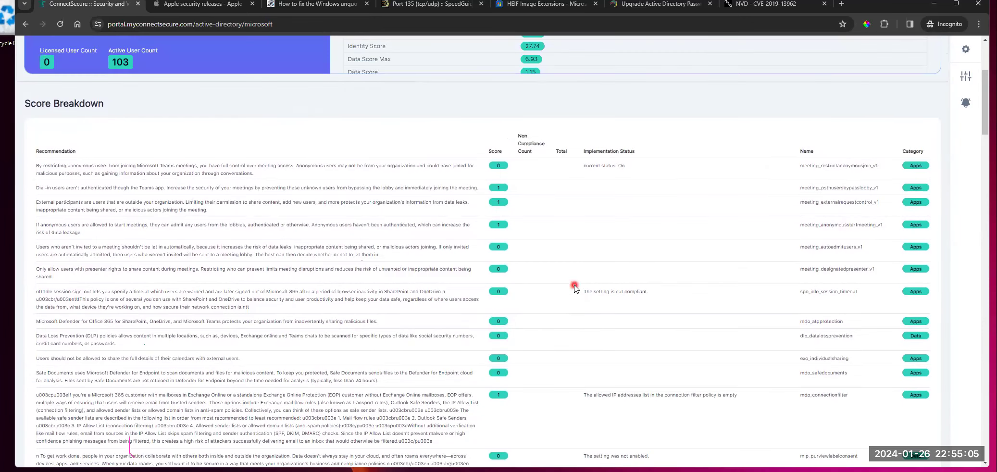
- View the Enabled Services of the Microsoft Secure Score and highlight the last sync time in its summary
scroll(575, 288, "up", 1)
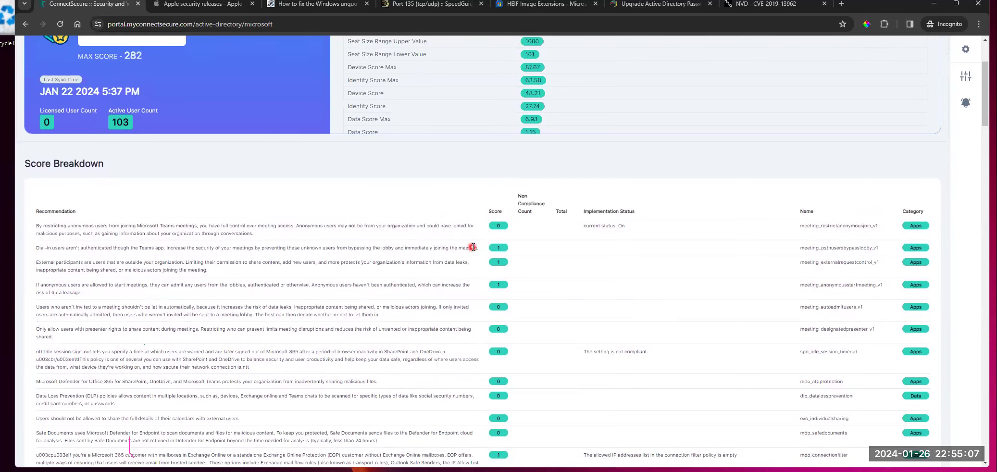
scroll(524, 272, "up", 2)
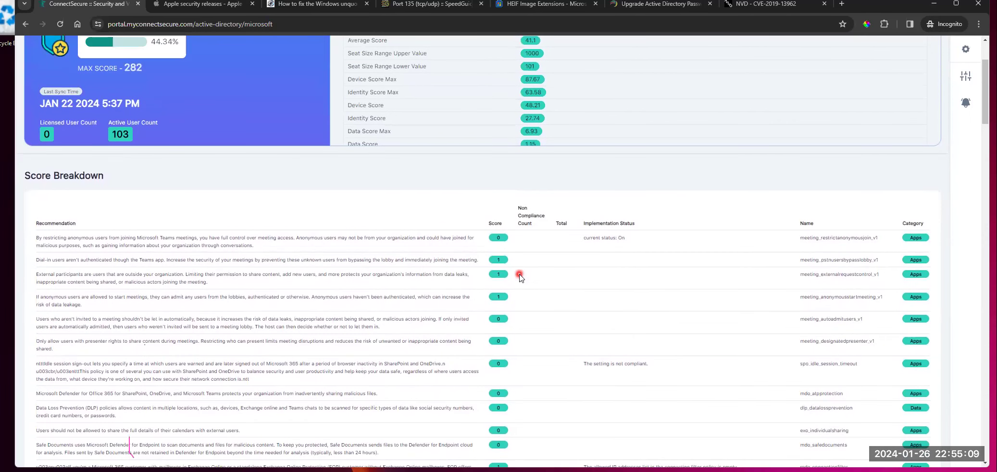
scroll(519, 277, "up", 1)
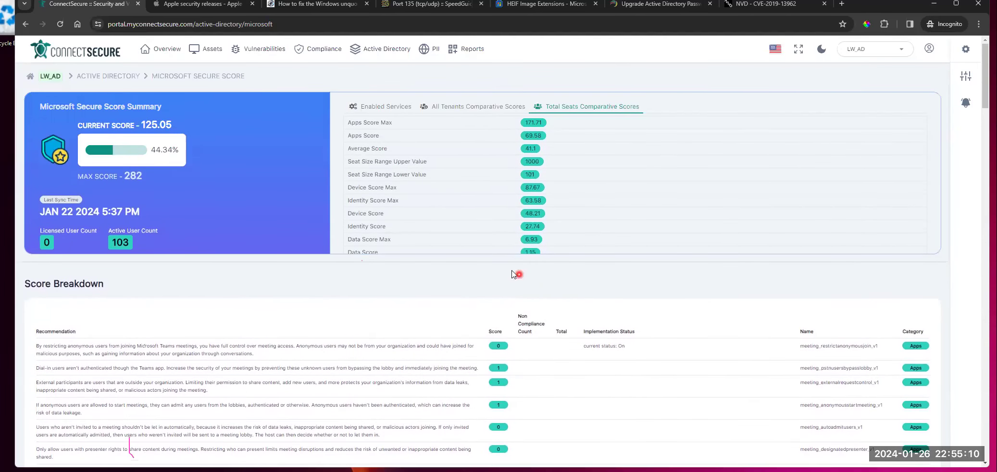
left_click(968, 77)
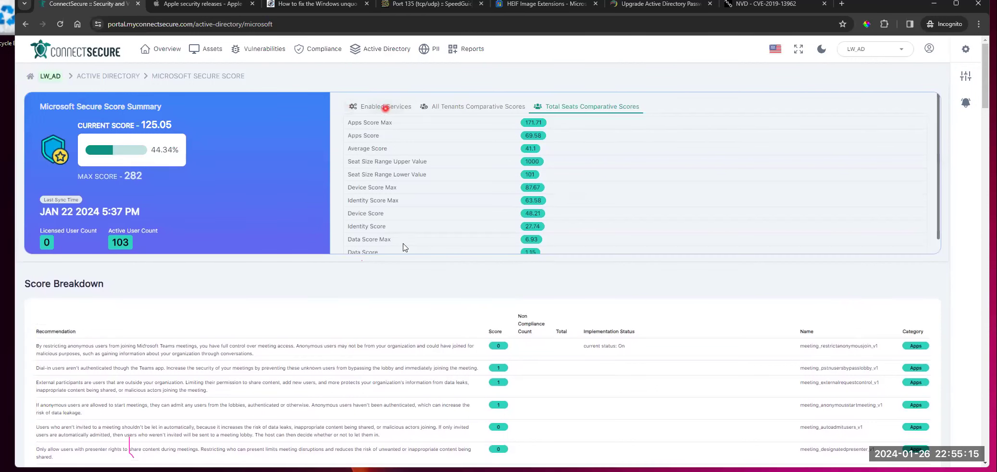
left_click(385, 107)
left_click_drag(155, 214, 45, 212)
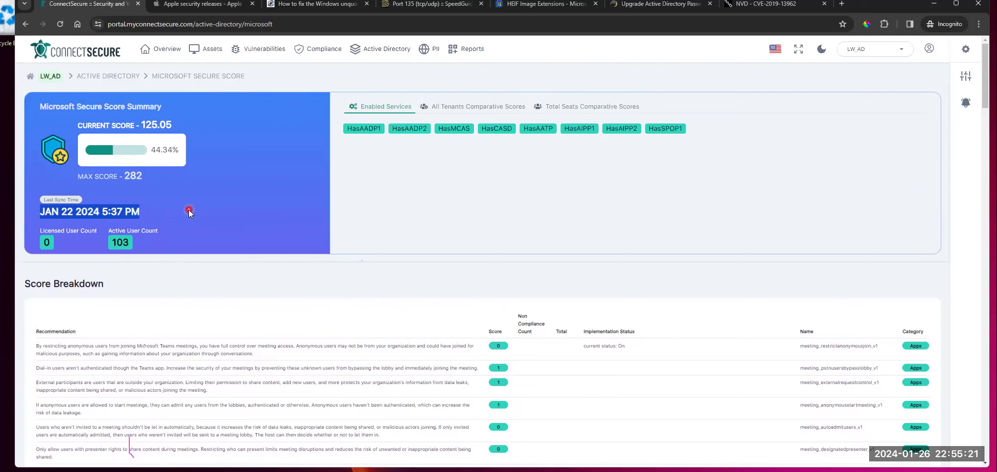
left_click(370, 194)
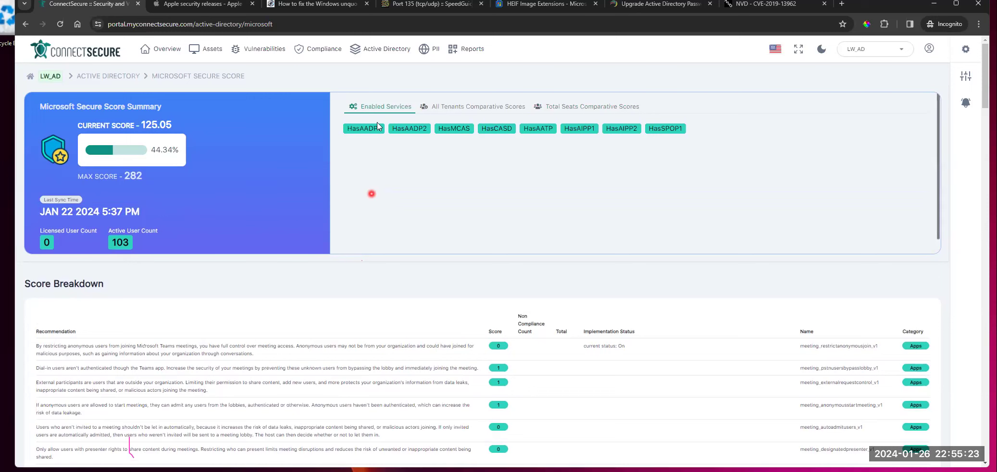
left_click(372, 58)
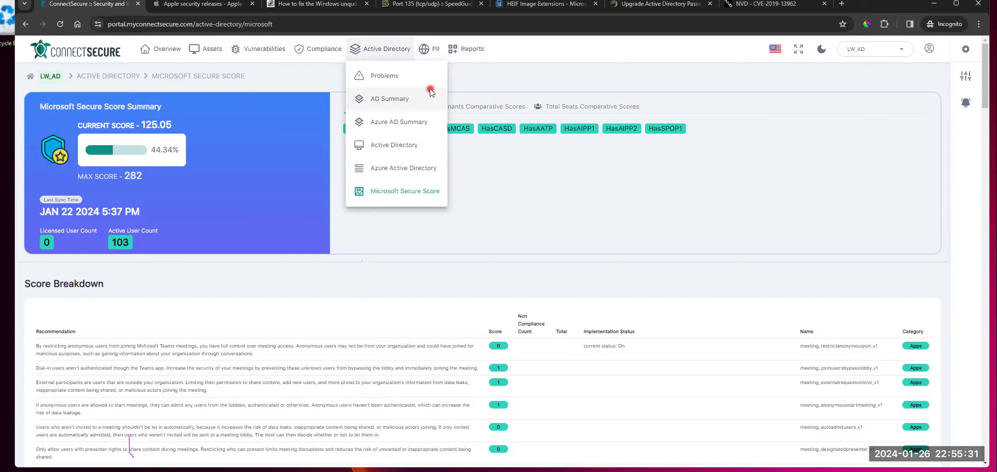
left_click(575, 82)
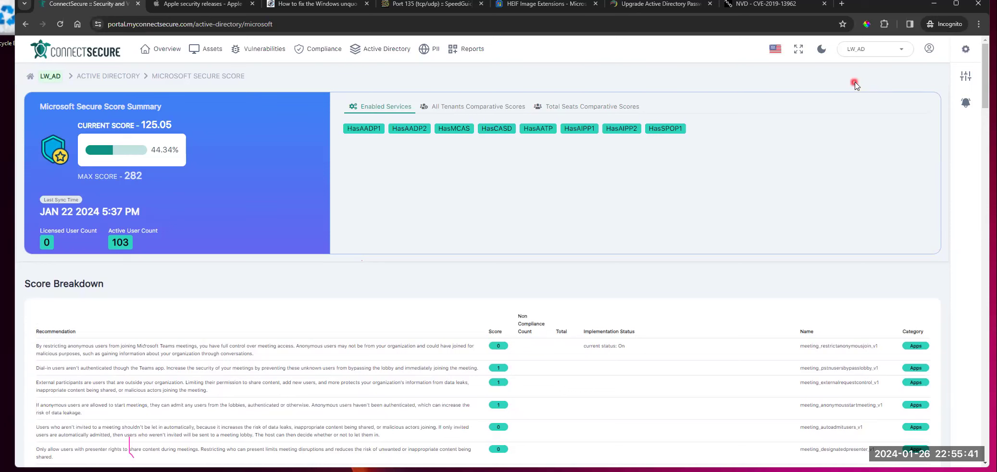
- Switch the portal to the Global view and open the Standard Reports for company 80808080
left_click(875, 49)
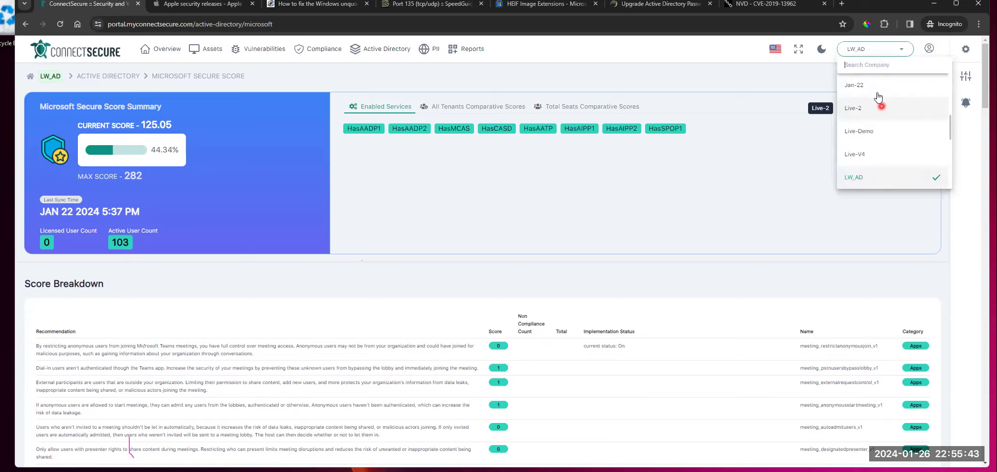
left_click(879, 96)
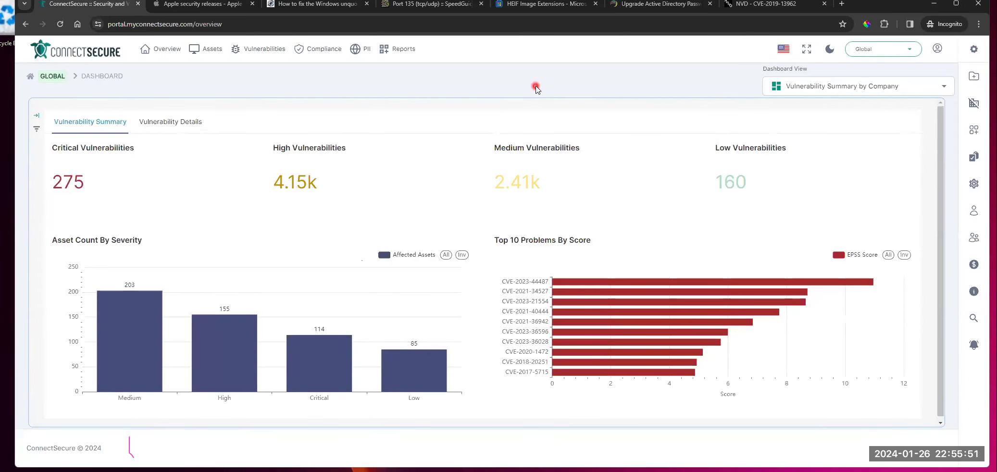
left_click(406, 52)
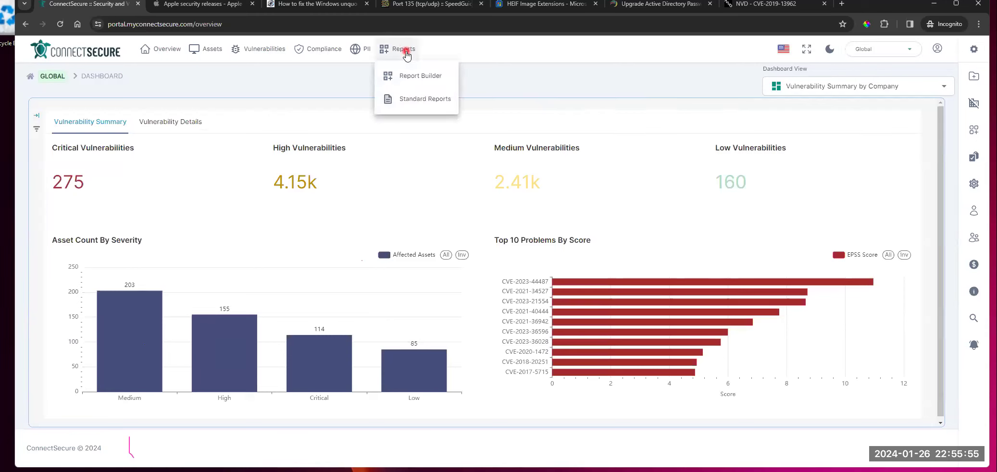
left_click(452, 75)
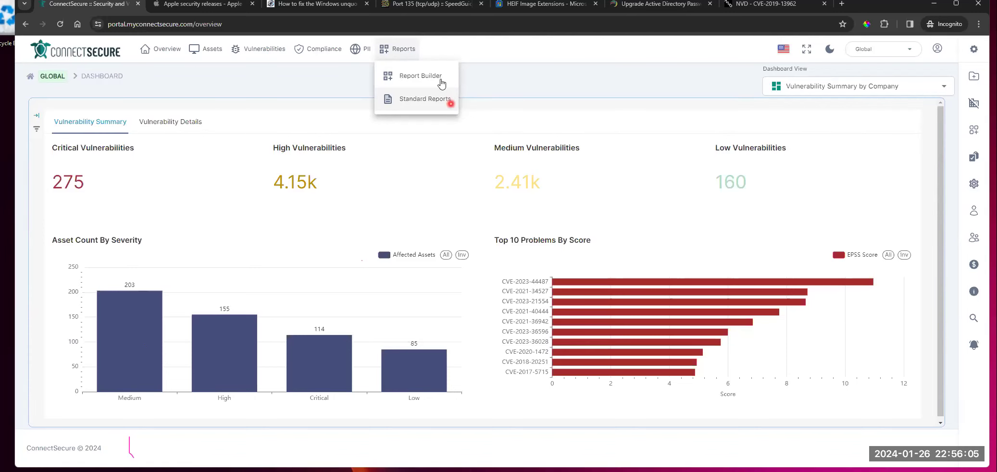
left_click(423, 100)
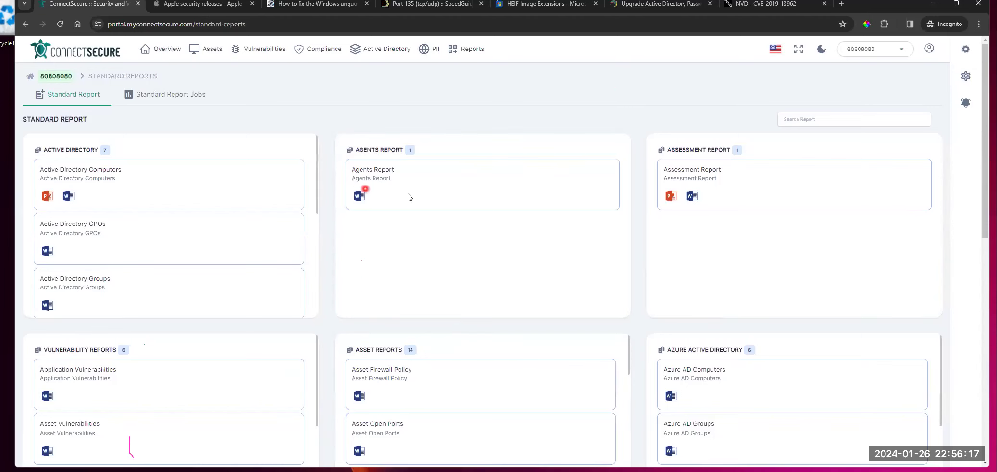
- Look through the standard report categories, from Active Directory and vulnerability to compliance, remediation plan and AD audit reports
scroll(192, 192, "down", 1)
scroll(269, 178, "up", 1)
scroll(217, 116, "down", 1)
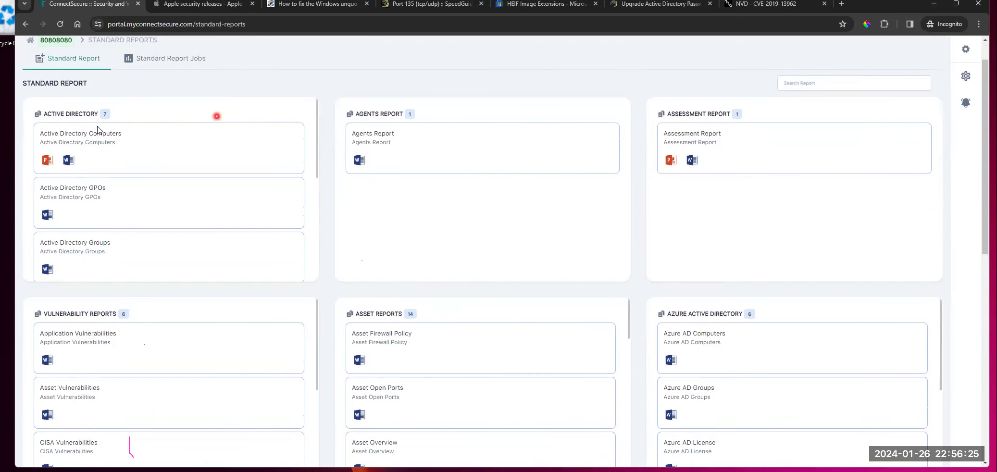
scroll(82, 182, "down", 5)
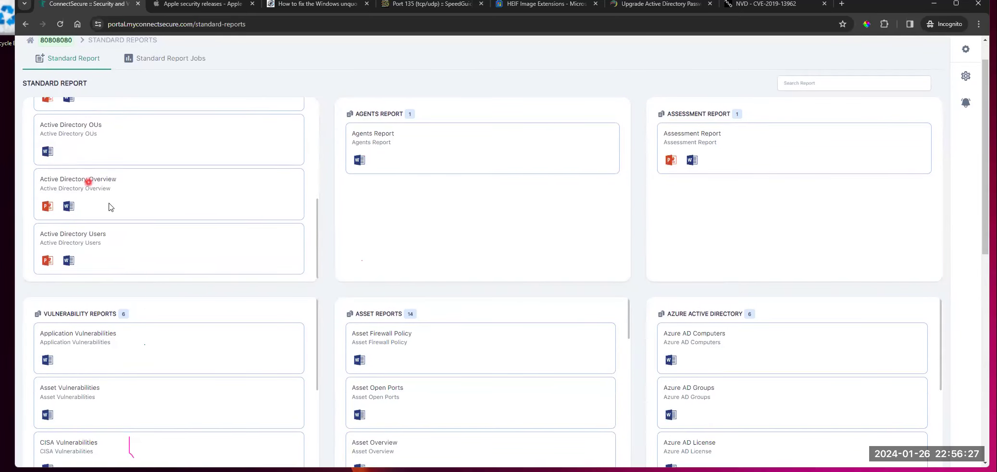
scroll(331, 206, "down", 4)
scroll(334, 207, "down", 5)
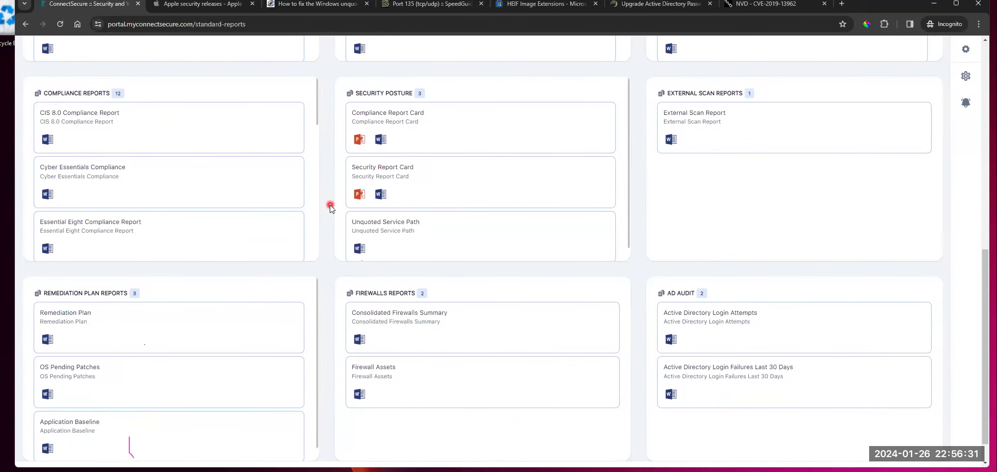
scroll(210, 166, "down", 5)
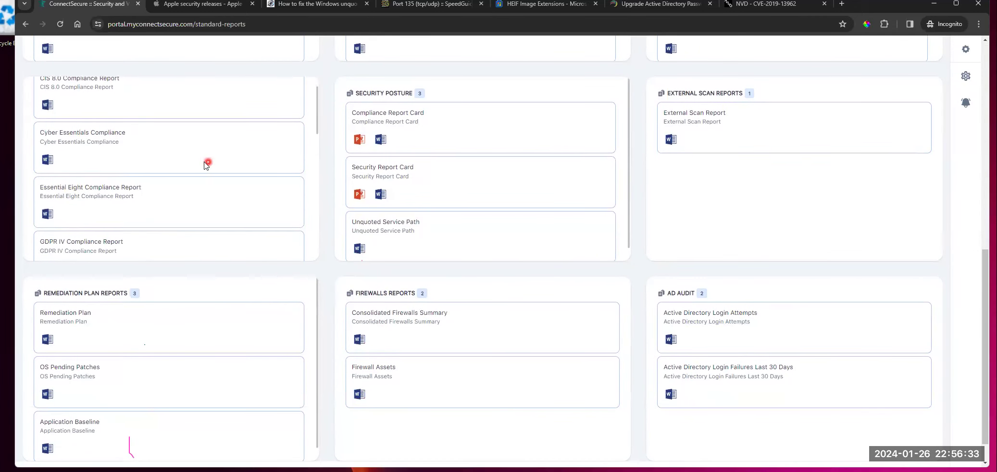
scroll(327, 168, "up", 10)
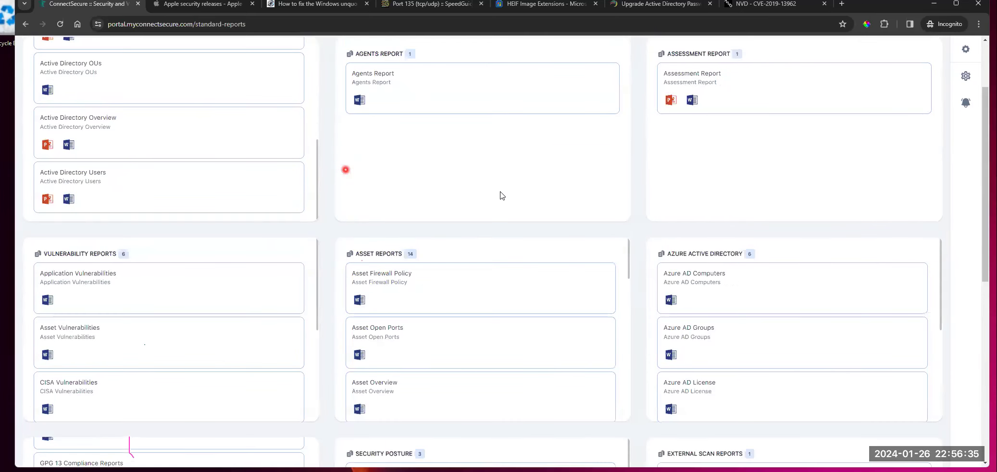
- Queue the Assessment Report as a Word document and select its entry in the Standard Report Jobs
left_click(793, 258)
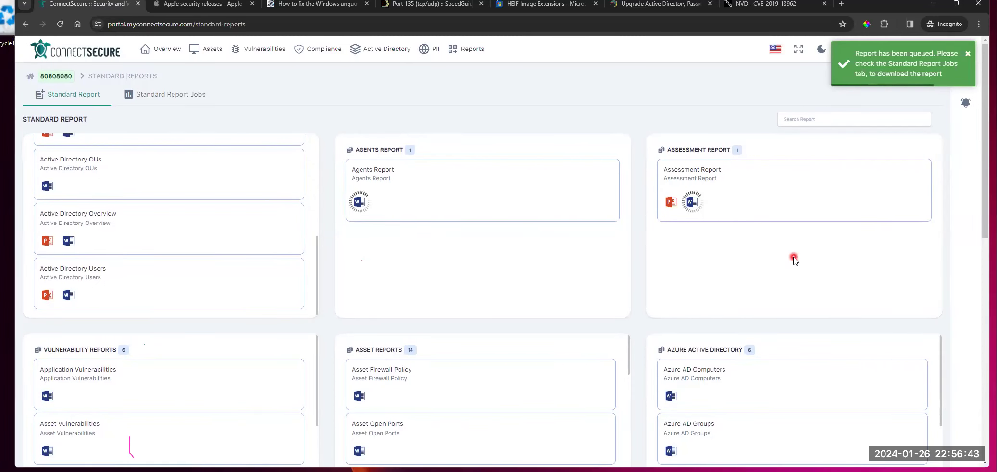
left_click(176, 98)
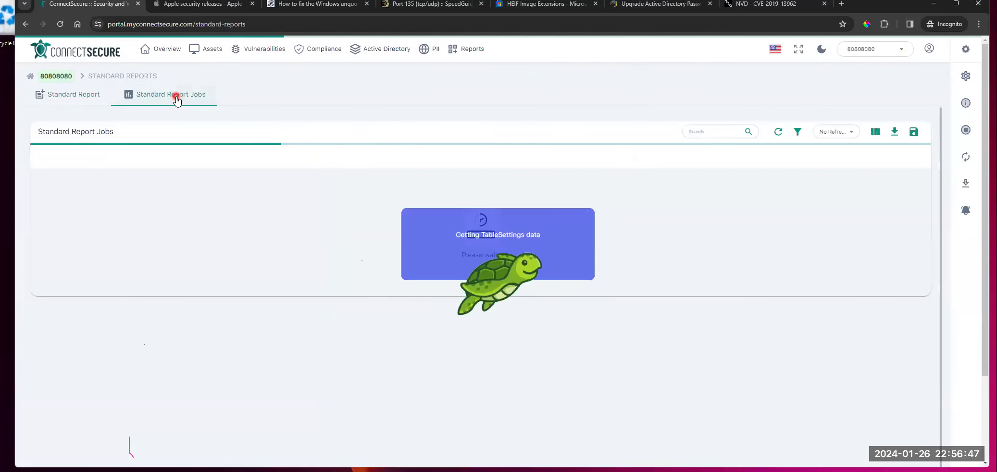
left_click(407, 368)
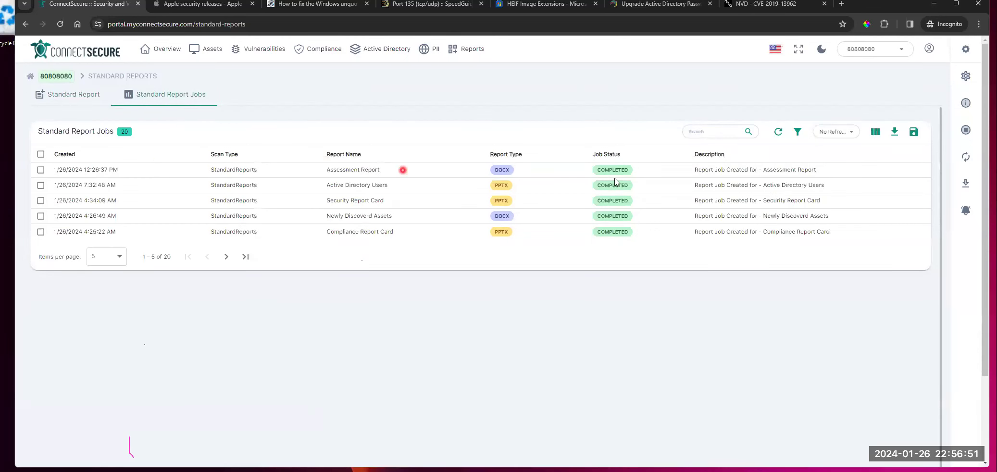
left_click(41, 170)
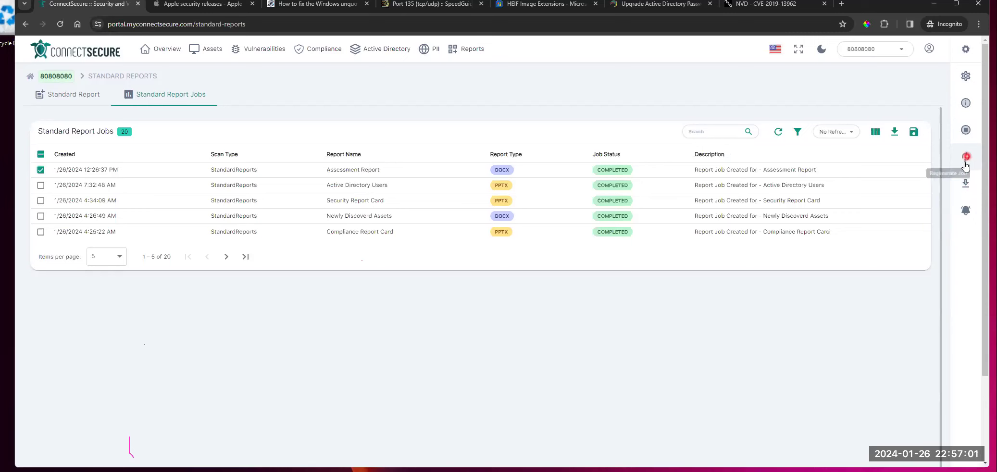
- Open the Report Settings and review the watermark, header and footer text fields and the Header Alignment options
left_click(966, 77)
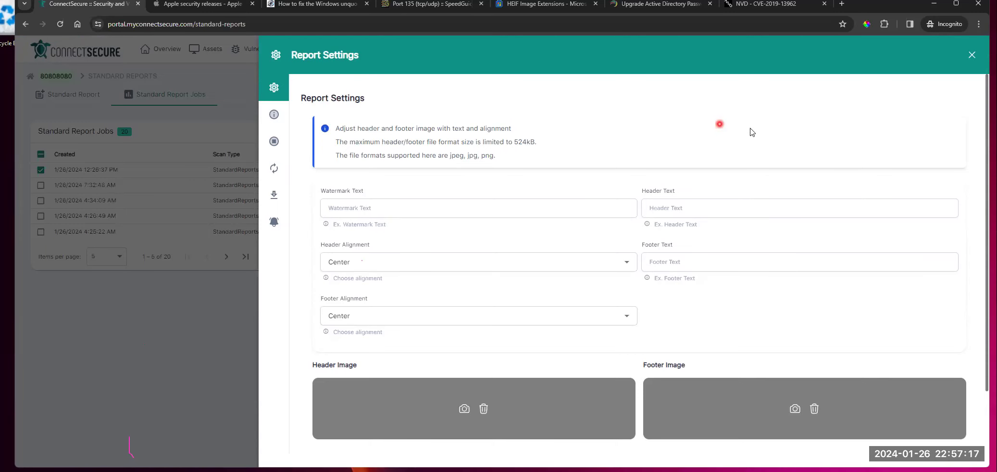
scroll(572, 181, "down", 1)
scroll(569, 184, "down", 2)
scroll(414, 166, "up", 3)
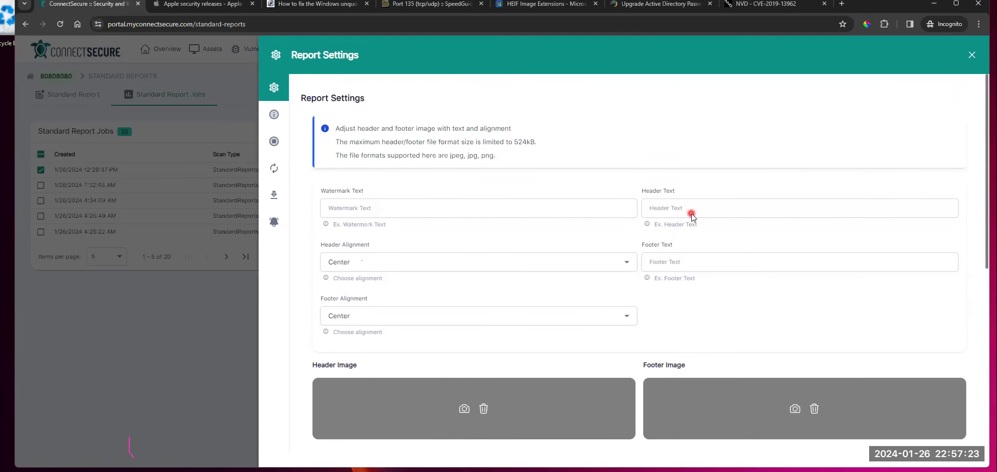
scroll(394, 229, "down", 1)
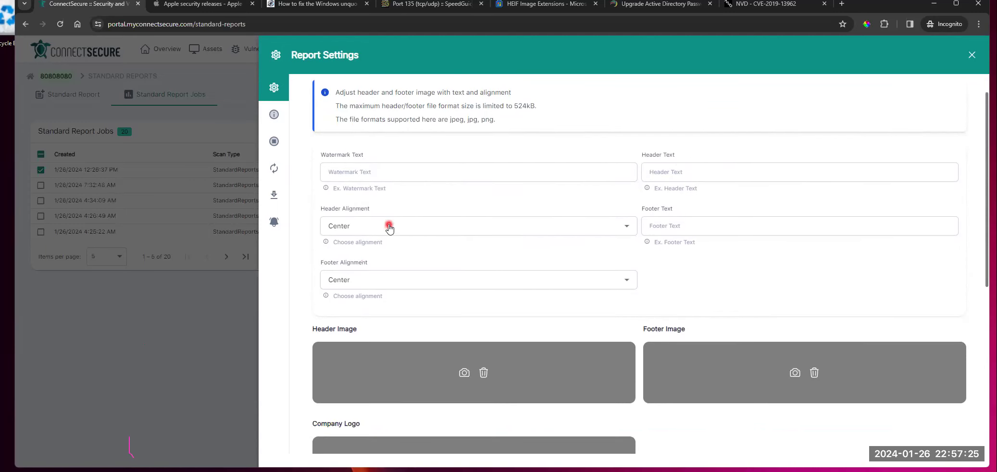
left_click(388, 227)
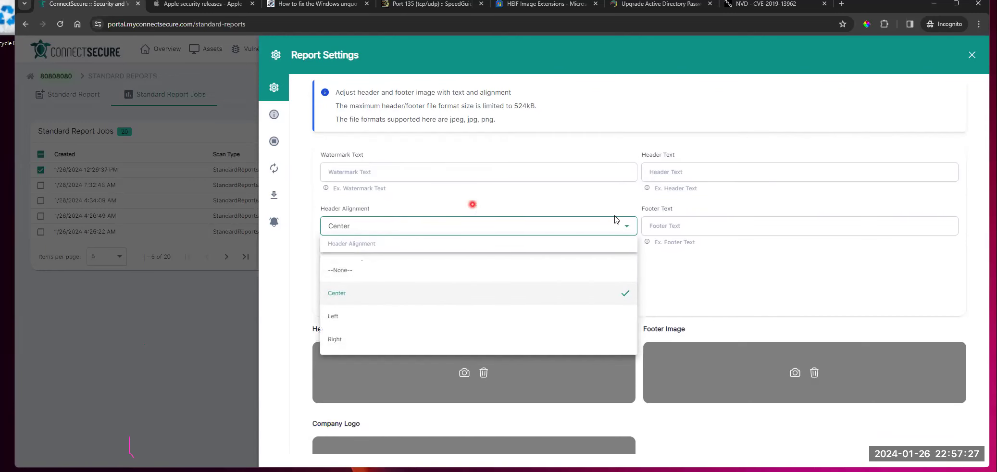
left_click(677, 233)
- Look over the header, footer, company logo and cover image options, and close the Report Settings without saving
scroll(649, 231, "down", 2)
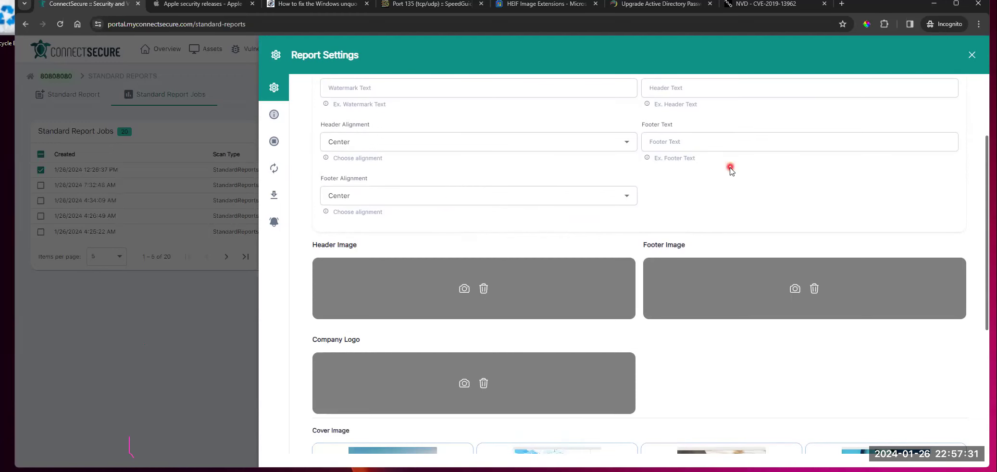
scroll(730, 167, "down", 2)
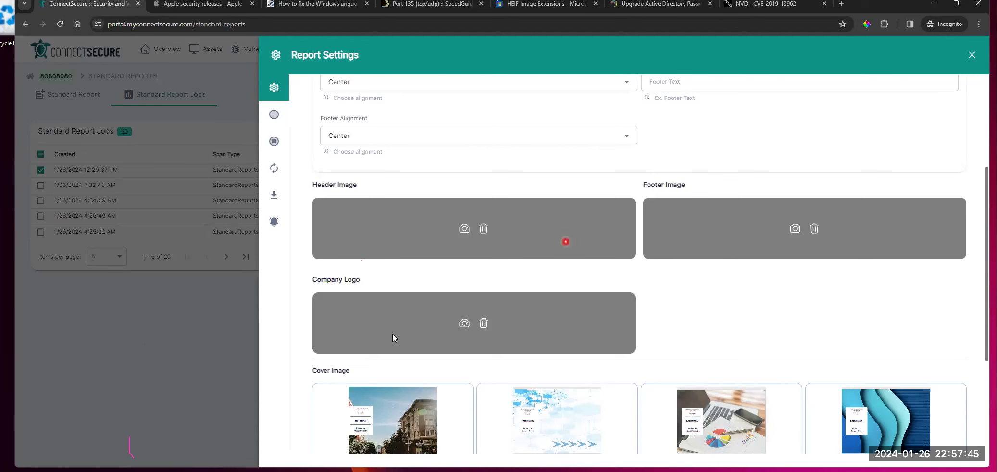
scroll(859, 267, "down", 4)
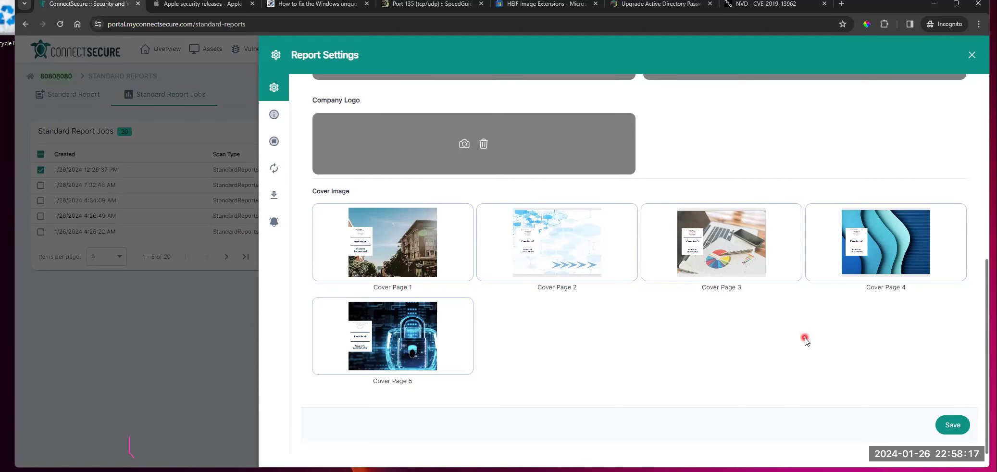
scroll(806, 340, "up", 7)
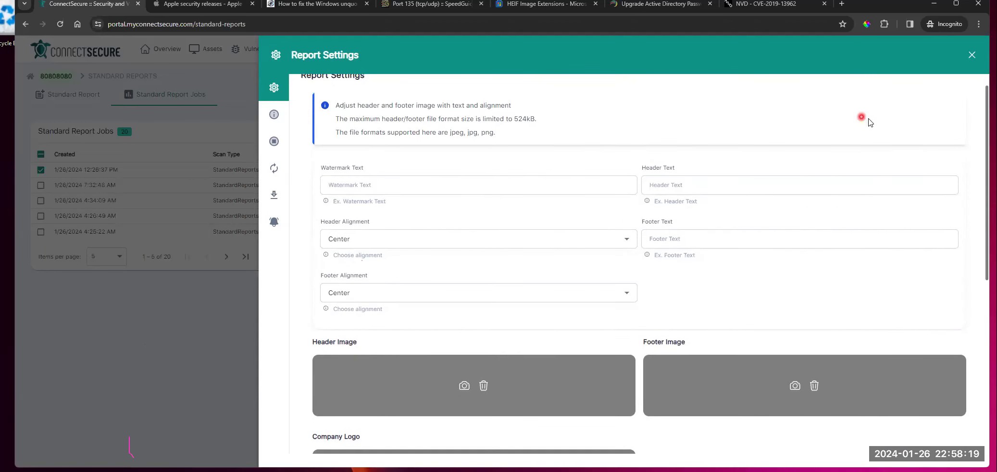
left_click(971, 54)
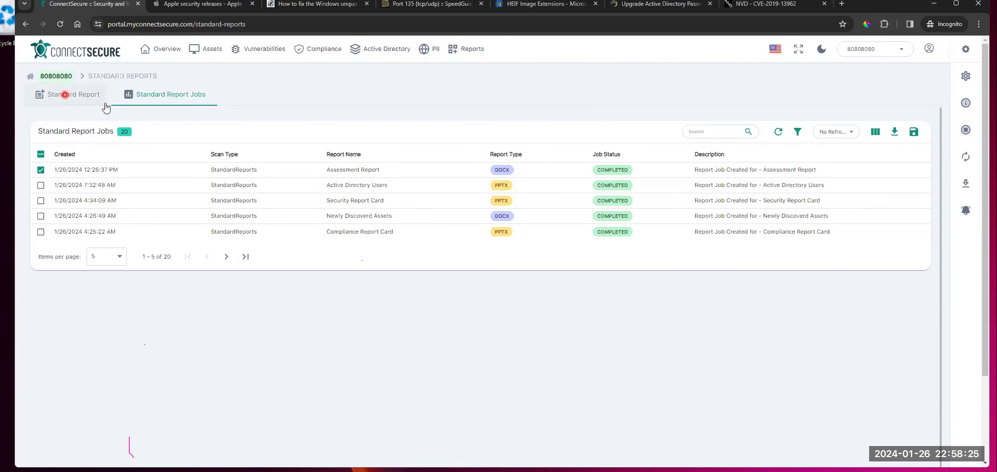
- Return to the standard report list, open the Report Builder and show the available actions for the ABCbulku template
left_click(68, 94)
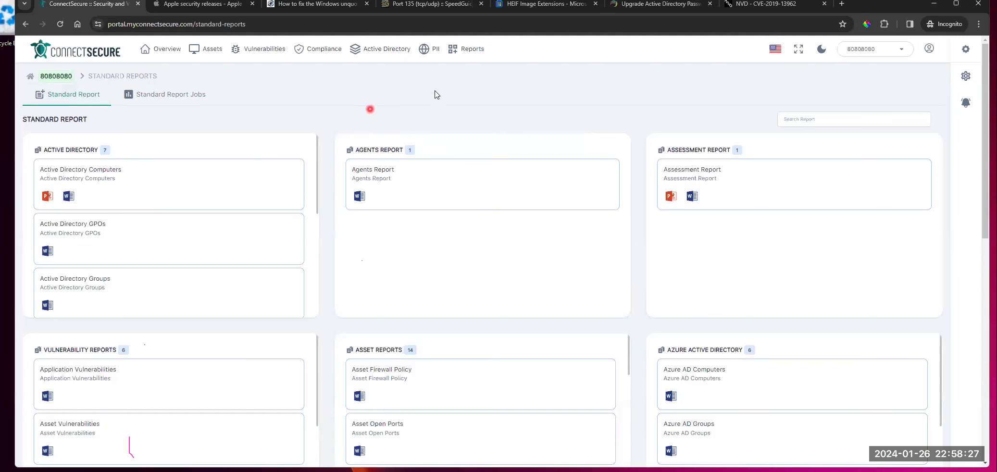
left_click(471, 51)
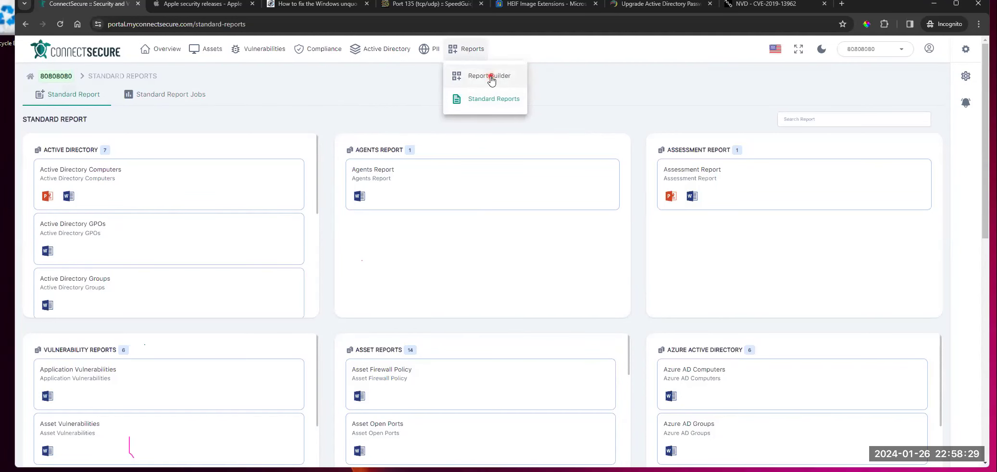
left_click(489, 76)
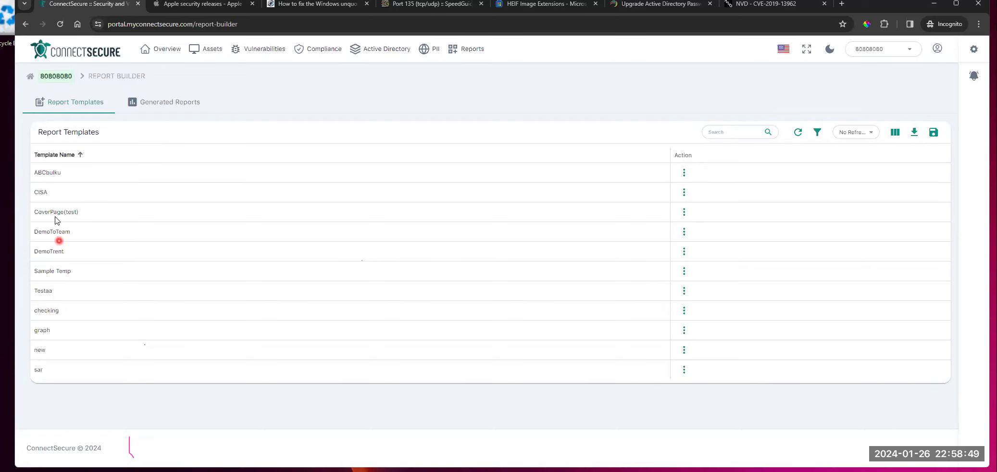
left_click(683, 176)
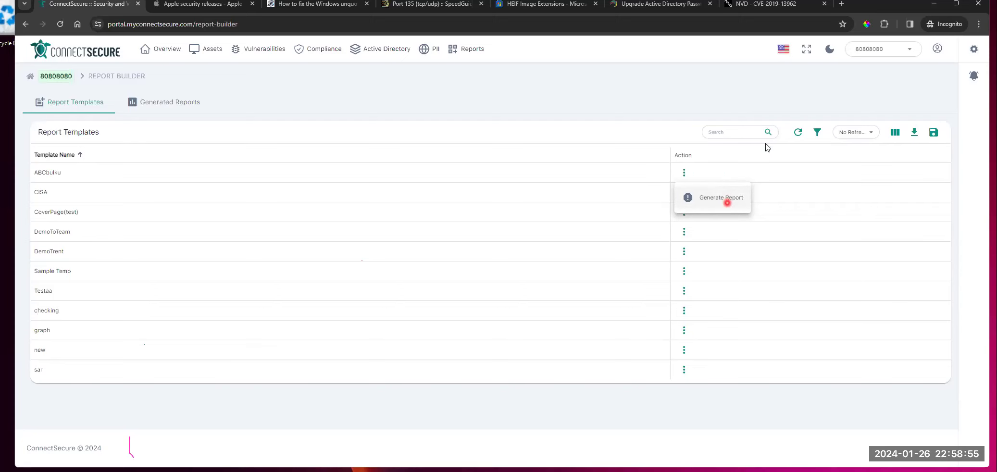
- Switch the company scope to Global and start adding a new report template
left_click(882, 48)
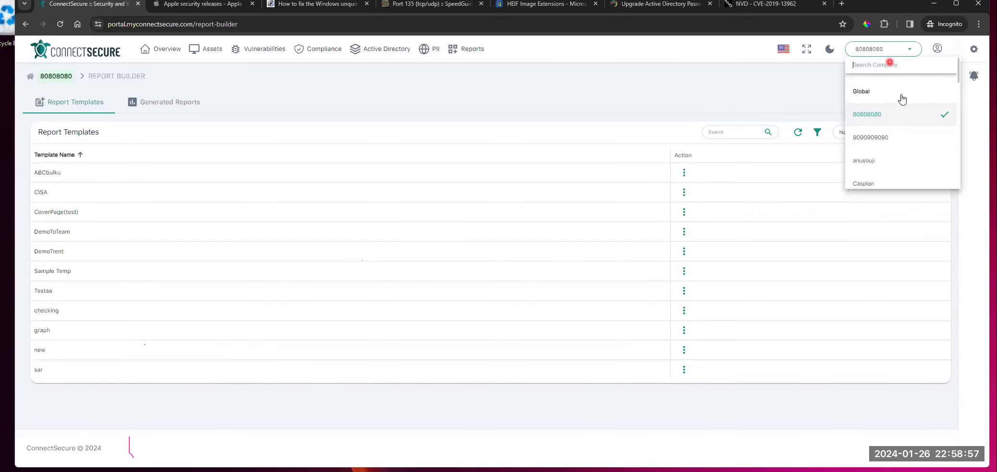
left_click(898, 98)
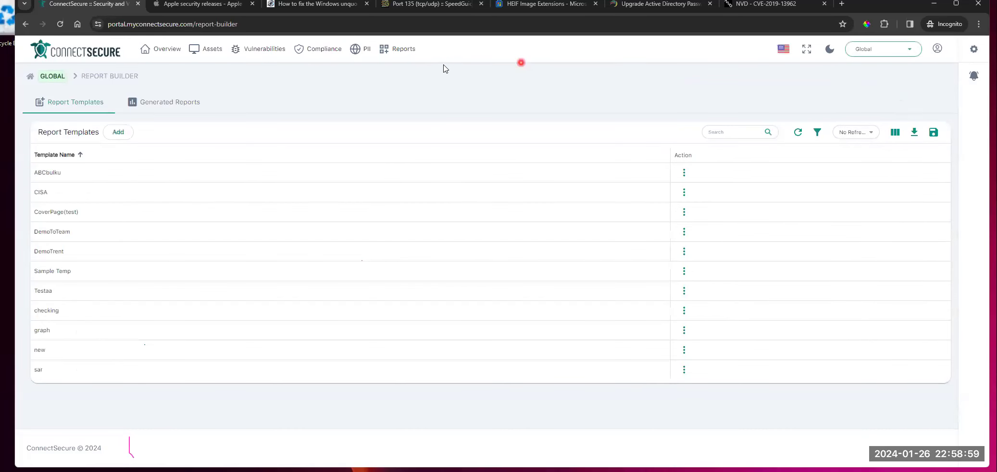
left_click(120, 133)
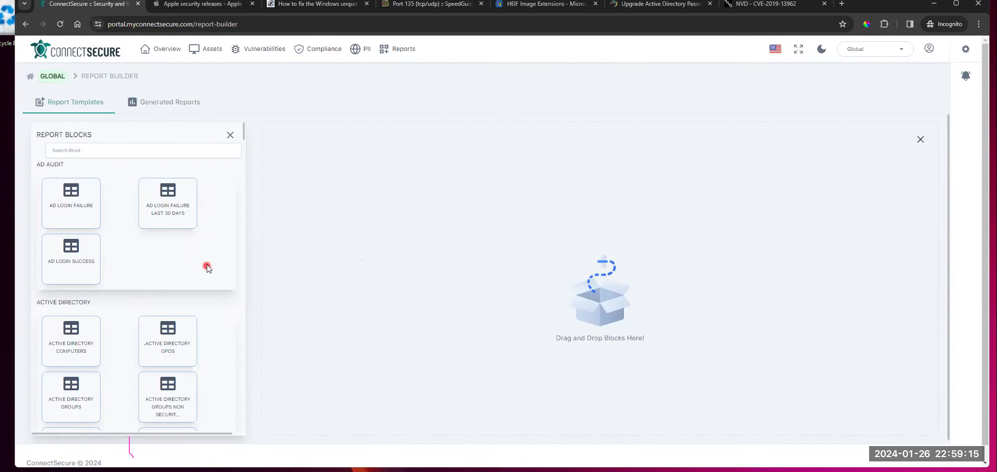
- Look through the available report blocks, from AD Audit and Active Directory through the asset blocks to Azure Active Directory
scroll(206, 265, "down", 2)
scroll(207, 268, "up", 2)
scroll(208, 270, "down", 3)
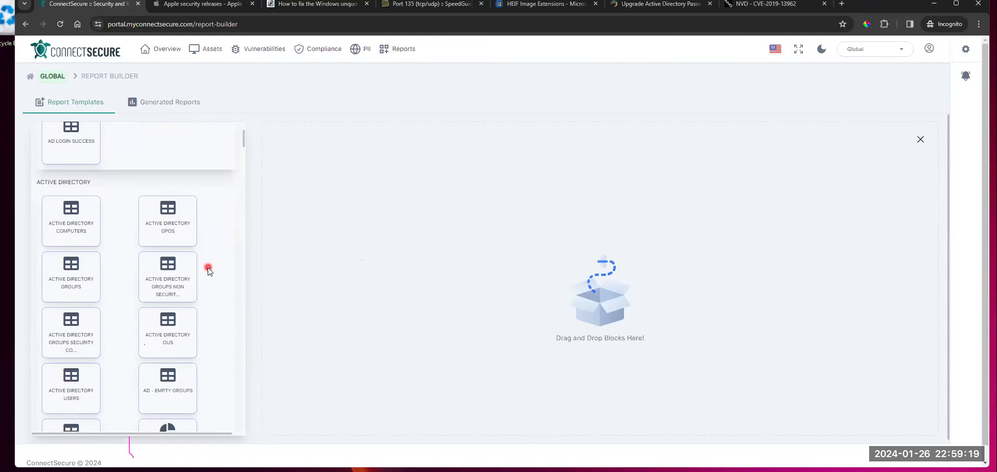
scroll(210, 267, "up", 3)
left_click(96, 153)
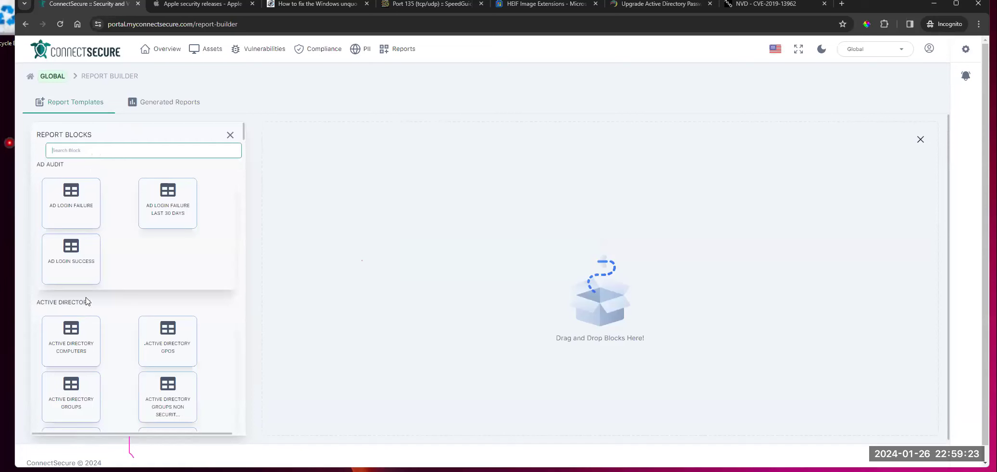
scroll(124, 289, "down", 10)
scroll(196, 224, "down", 10)
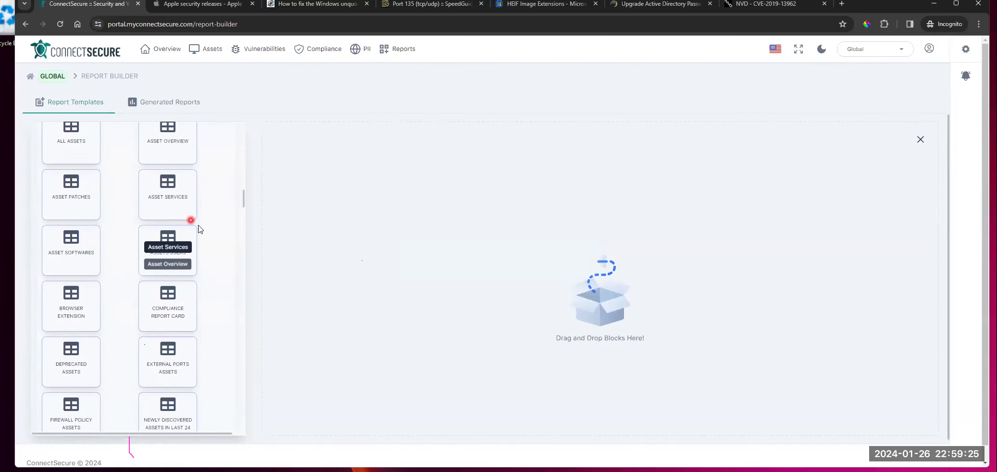
double_click(242, 256)
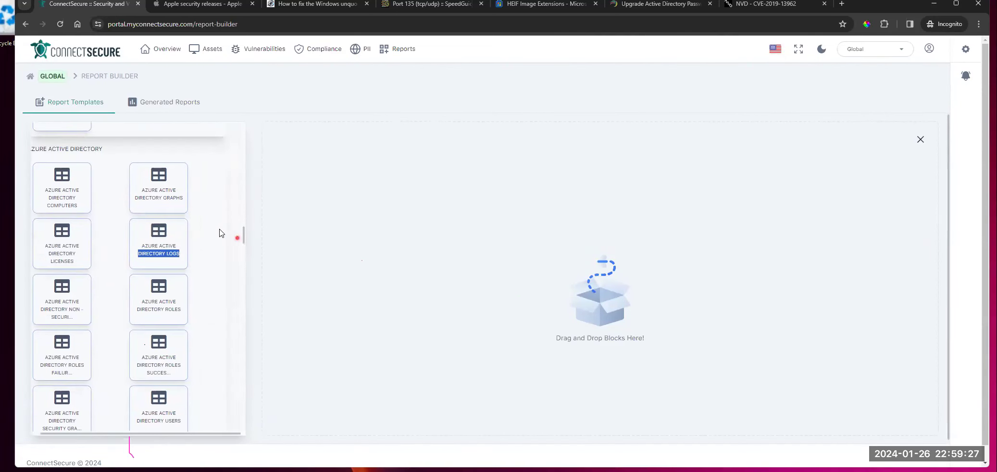
scroll(226, 226, "up", 20)
- Search the report blocks for "vulnera" and add the External Scan Vulnerability Summary block to the template
left_click(119, 146)
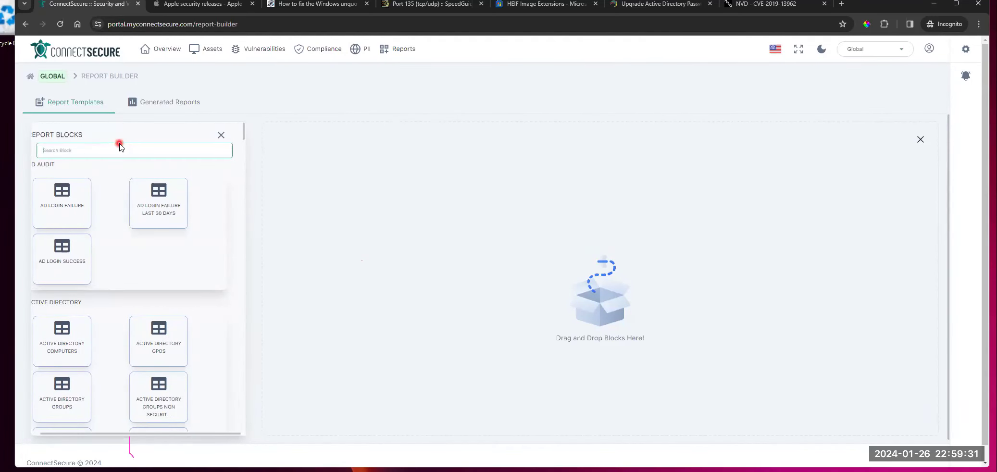
type("vulnera")
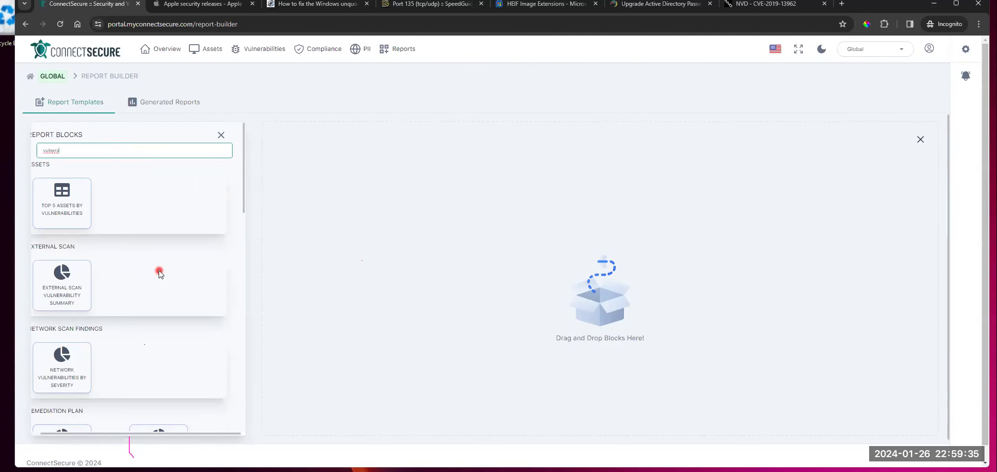
scroll(139, 269, "down", 1)
scroll(133, 274, "down", 2)
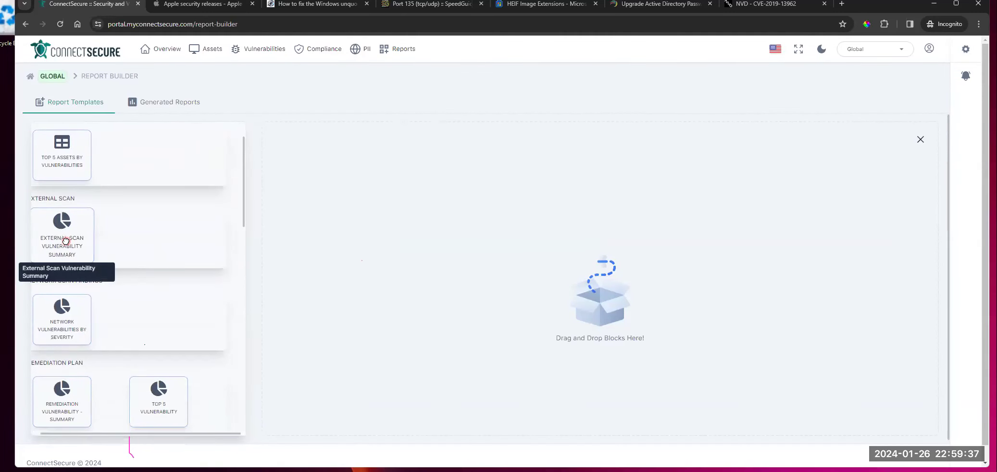
left_click_drag(64, 238, 419, 171)
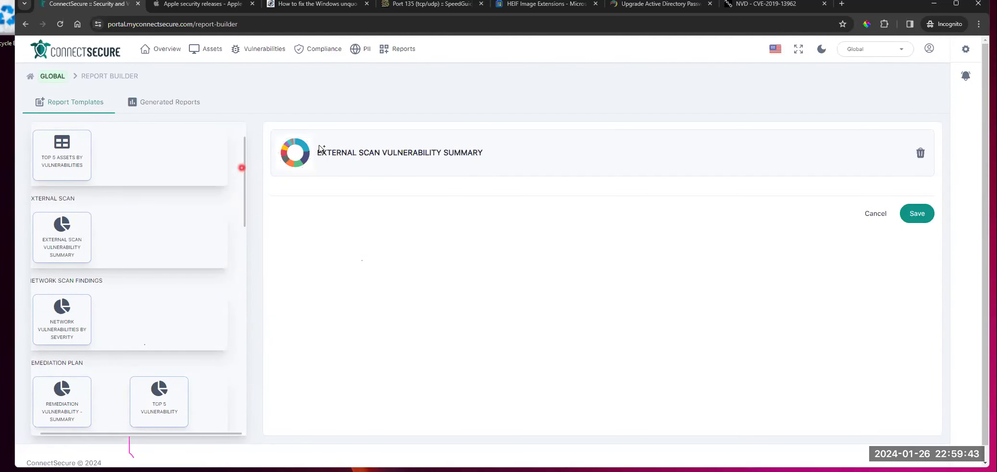
- Add the Top 5 Vulnerability and Critical Vulnerability Details blocks below the External Scan Vulnerability Summary
scroll(186, 207, "down", 3)
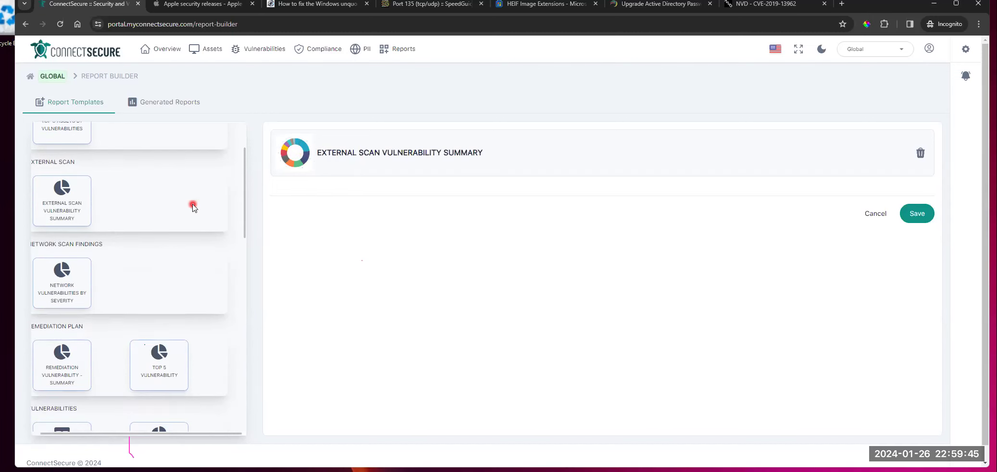
scroll(186, 207, "down", 2)
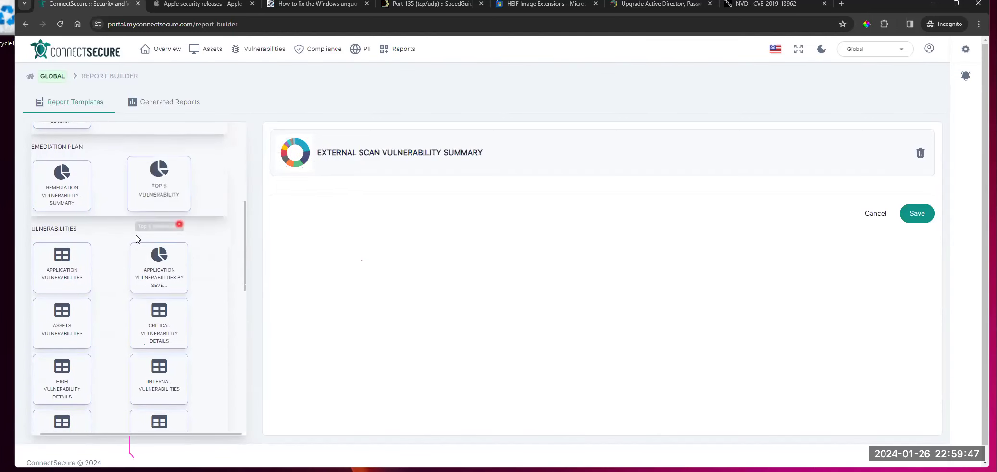
left_click_drag(171, 191, 423, 192)
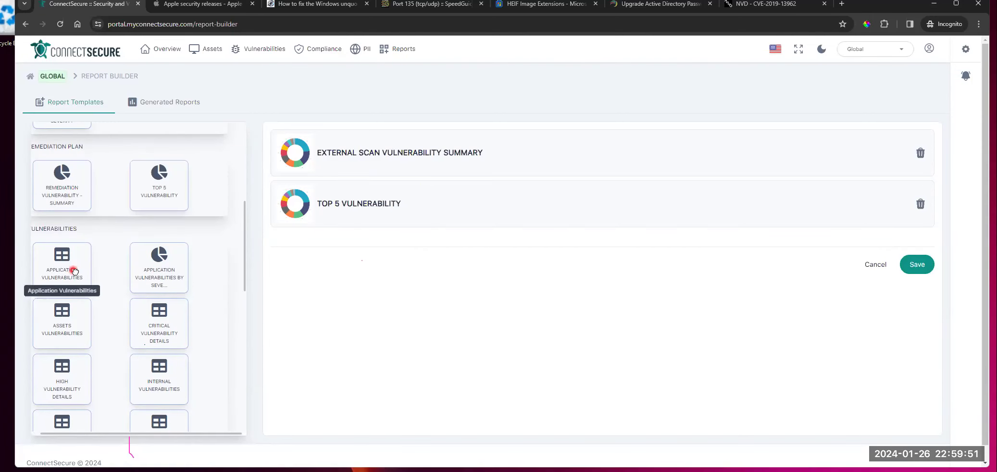
scroll(72, 288, "down", 1)
left_click_drag(166, 301, 439, 253)
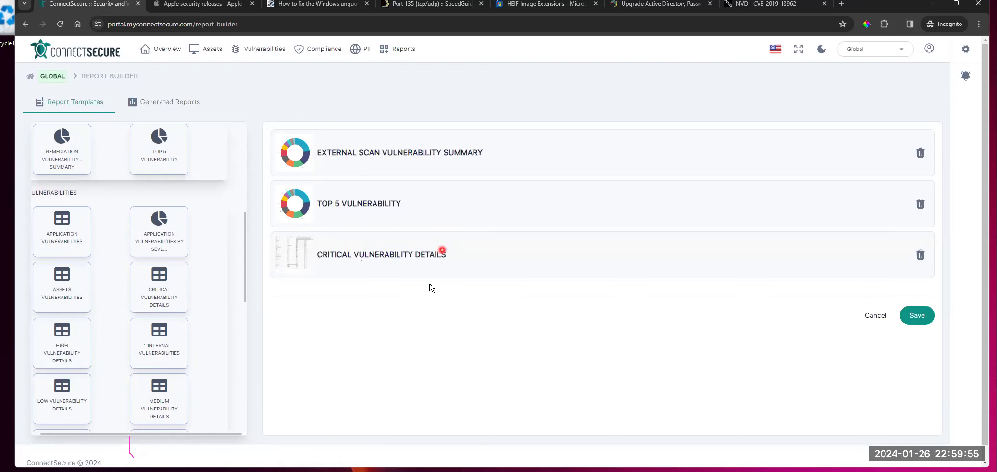
- Add the Top 5 Software by Vulnerability chart block at the end of the template
scroll(283, 349, "down", 1)
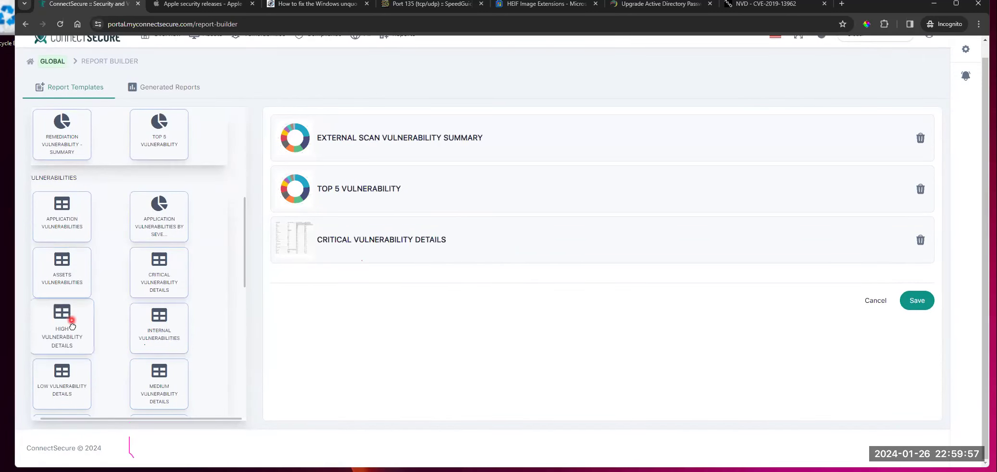
scroll(70, 278, "down", 3)
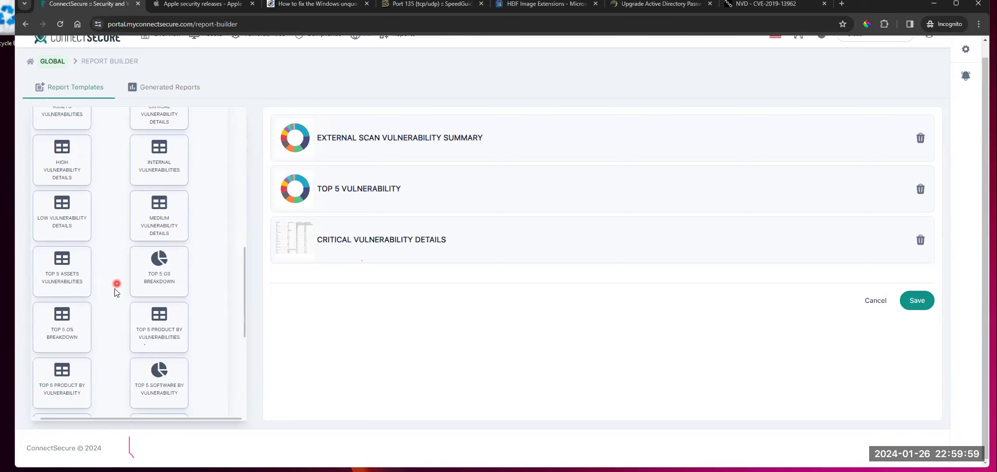
left_click_drag(155, 367, 431, 277)
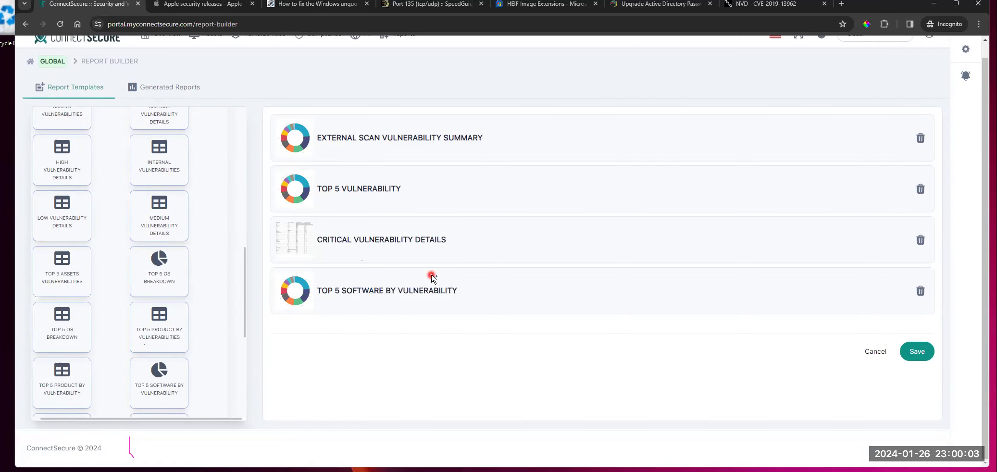
- Save the template, naming it with the owner's first name plus "Fancy Report from Jan 26" and choosing Cover Page 1
left_click(917, 352)
left_click(523, 145)
type("Ryans Fancy Report from Jan 26")
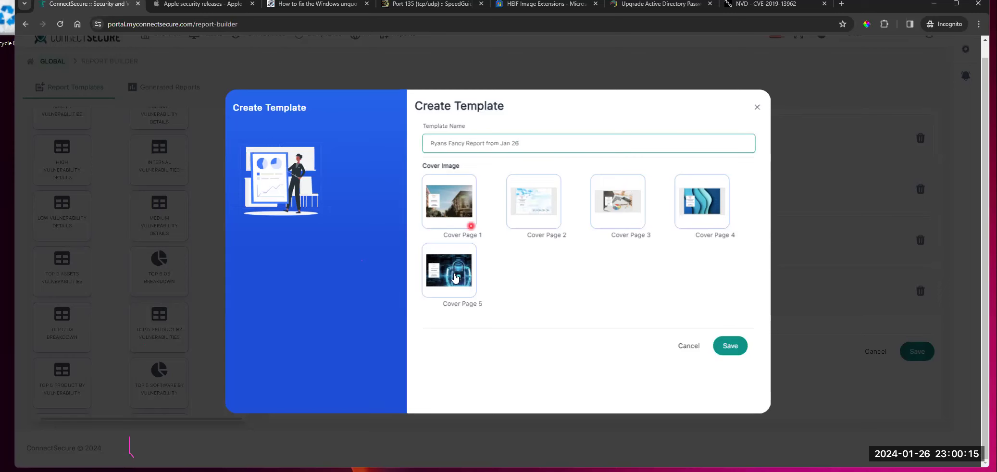
left_click(446, 203)
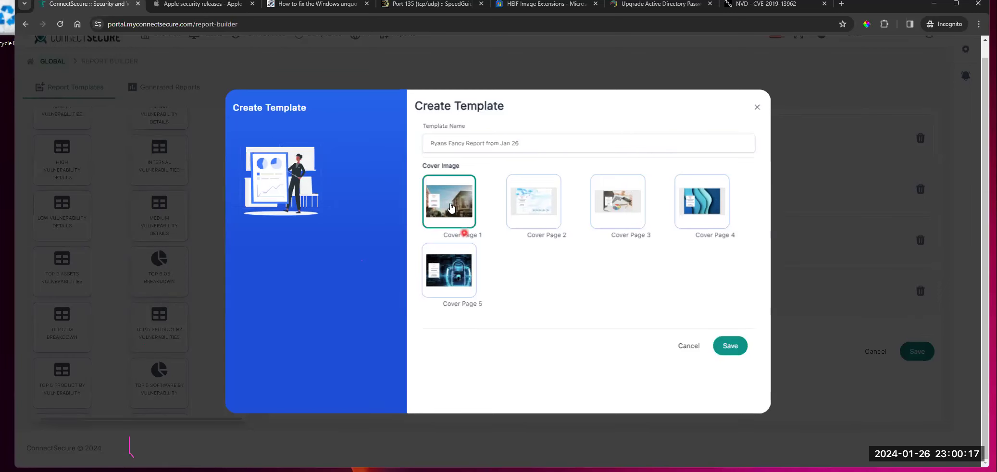
left_click(731, 347)
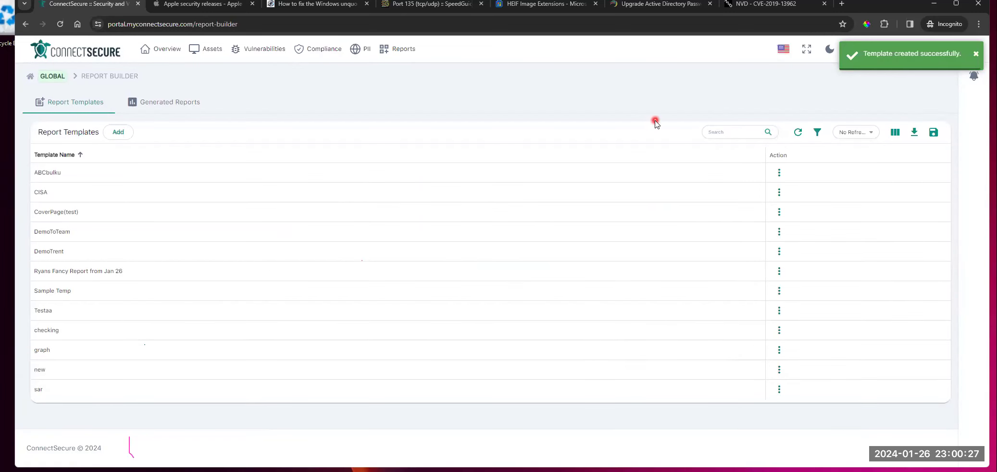
- Switch the company to Demo Company and generate a report from the new "Fancy Report from Jan 26" template
left_click(906, 52)
scroll(904, 128, "down", 3)
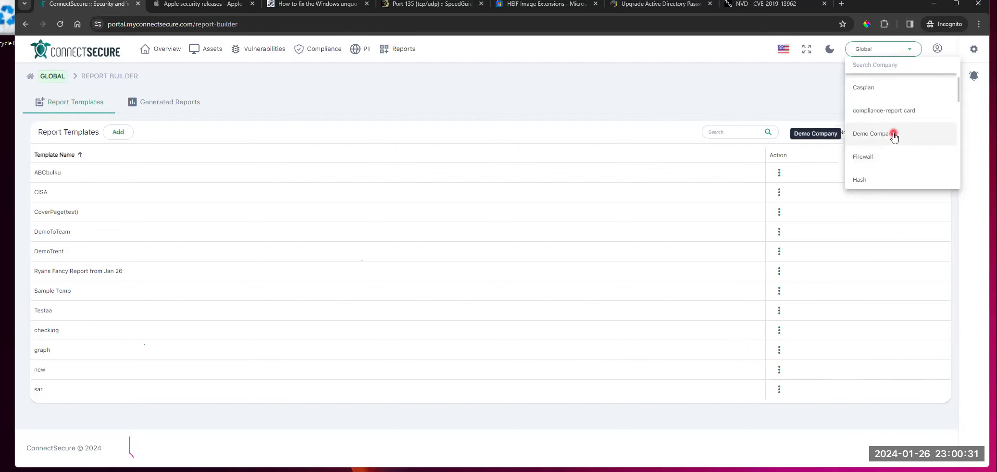
left_click(894, 137)
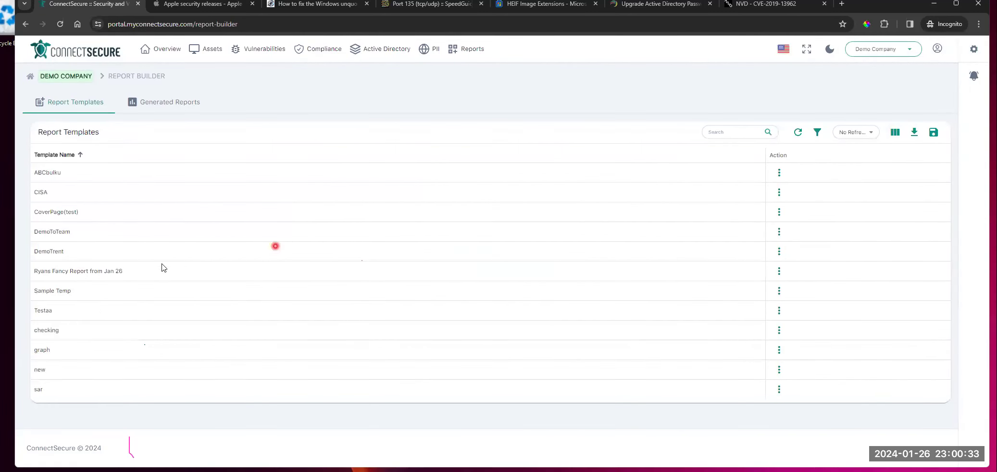
left_click_drag(38, 272, 131, 279)
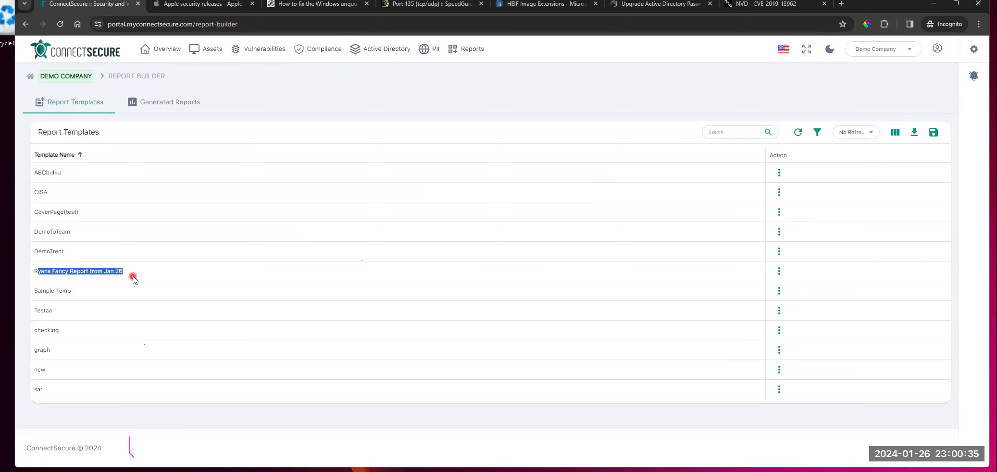
left_click(133, 279)
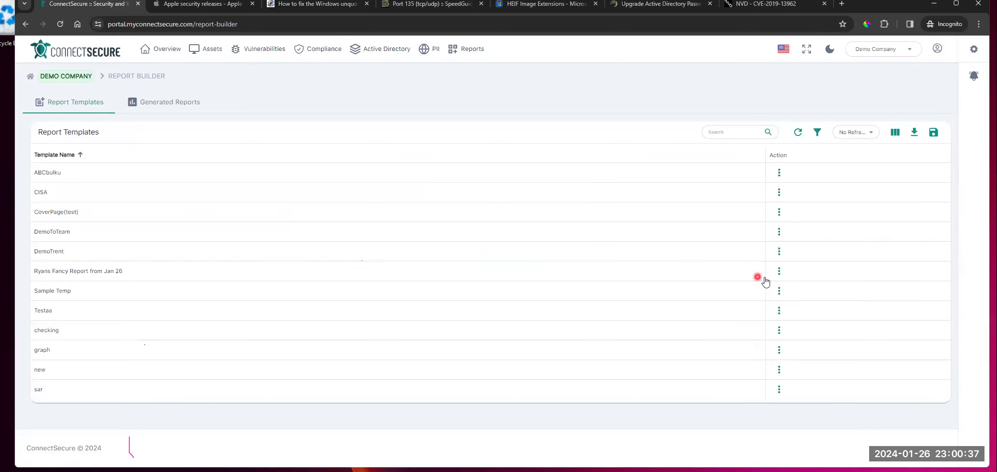
left_click(779, 271)
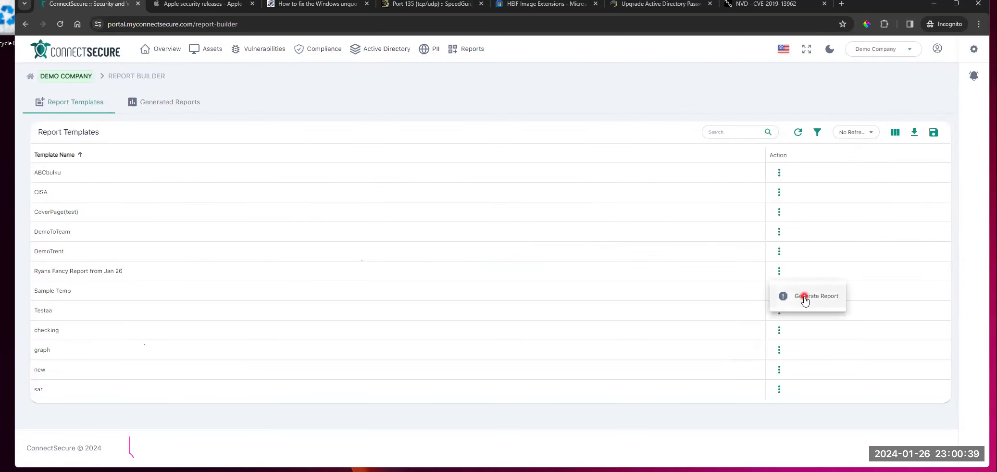
left_click(805, 296)
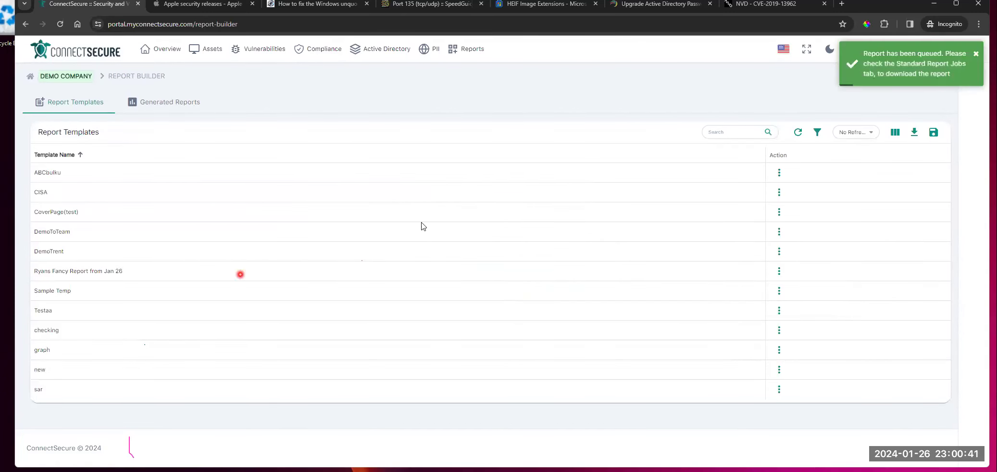
- Select the "Fancy Report from Jan 26" entry in the Generated Reports and download it as a Word document to the Desktop
left_click(155, 107)
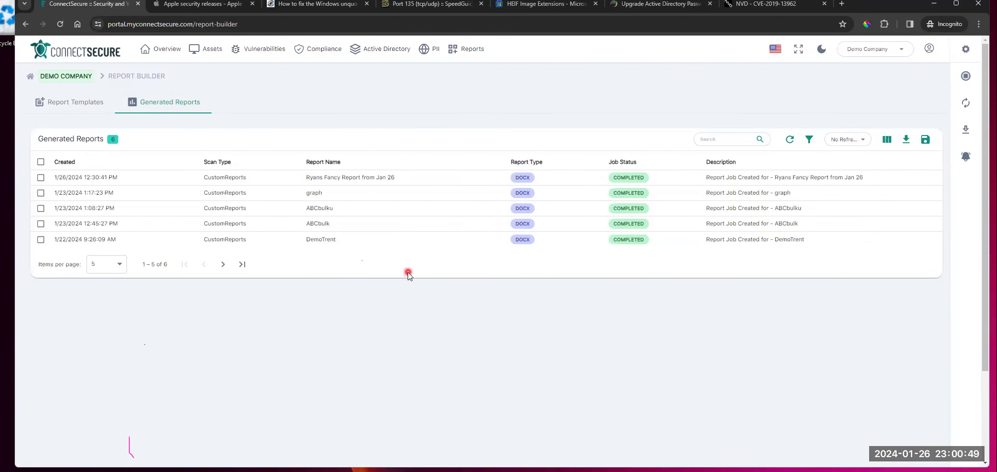
left_click_drag(312, 178, 435, 182)
left_click(454, 186)
left_click(41, 178)
left_click(971, 131)
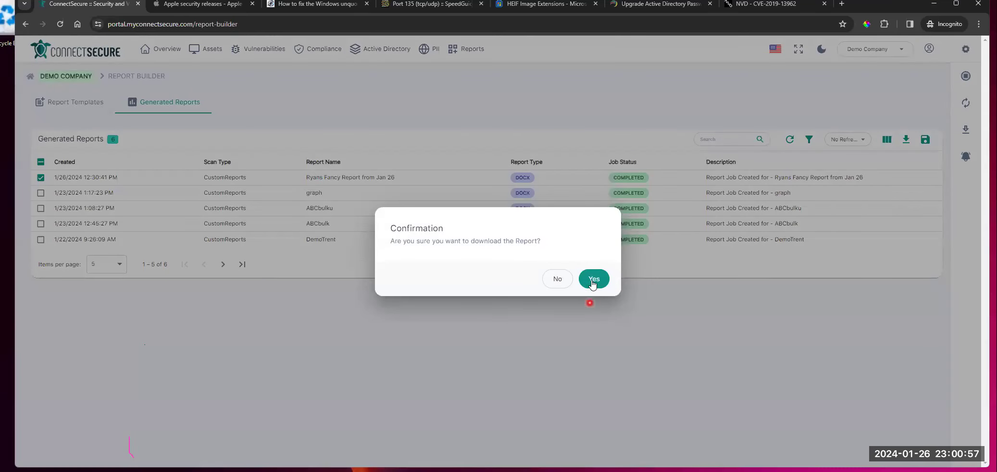
left_click(832, 339)
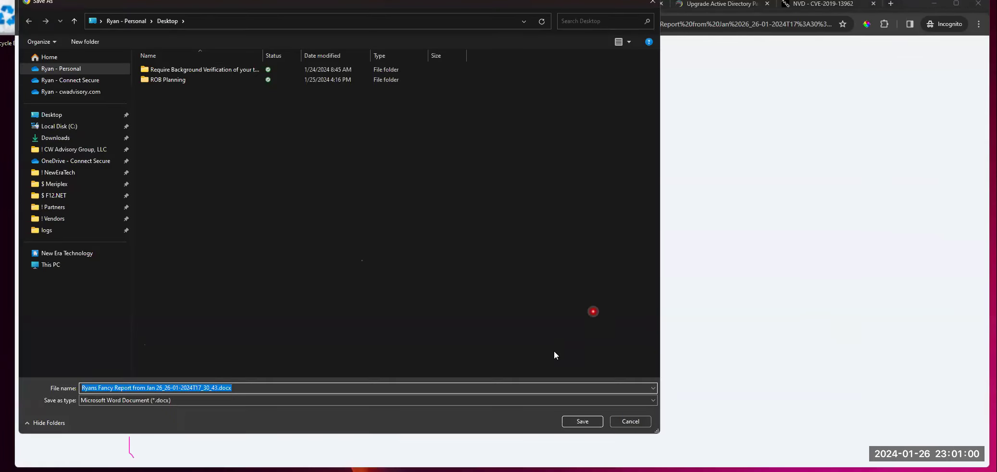
left_click(584, 421)
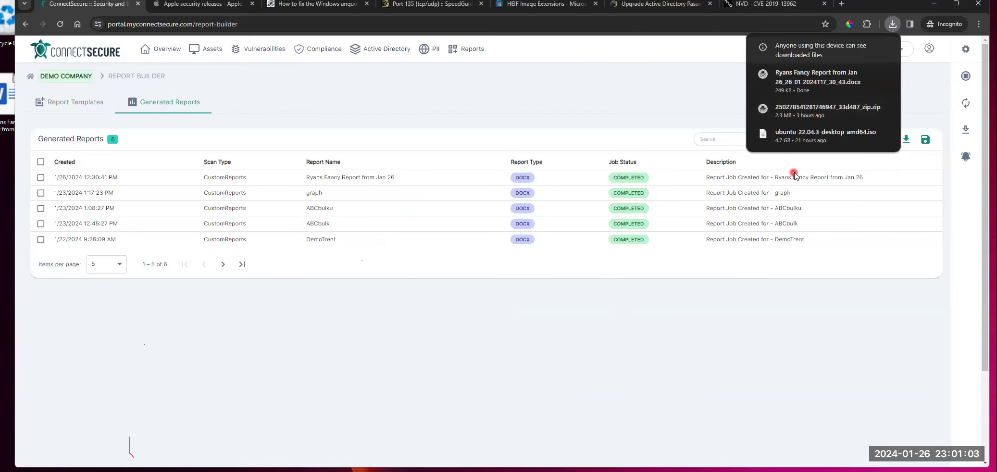
- Open the downloaded report in Word, examine its cover and External Scan Vulnerability Summary chart, and widen the window to fit the page
left_click(797, 79)
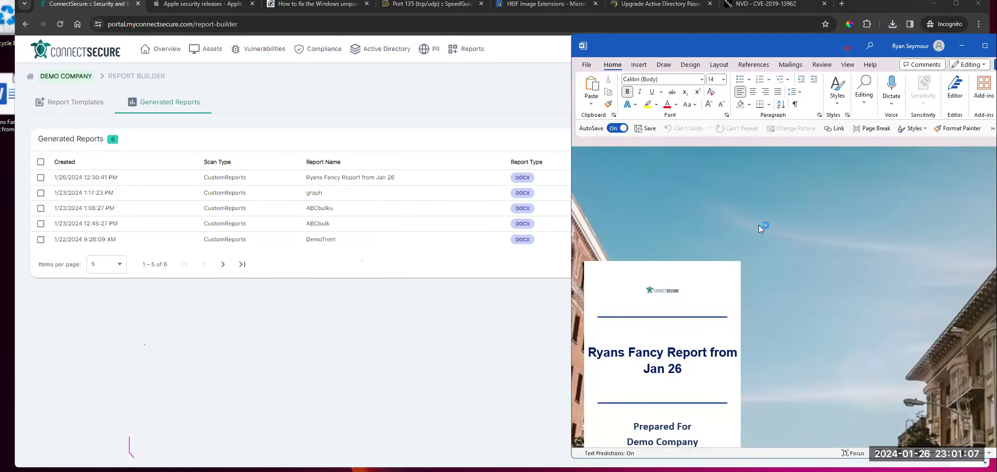
scroll(764, 249, "down", 10)
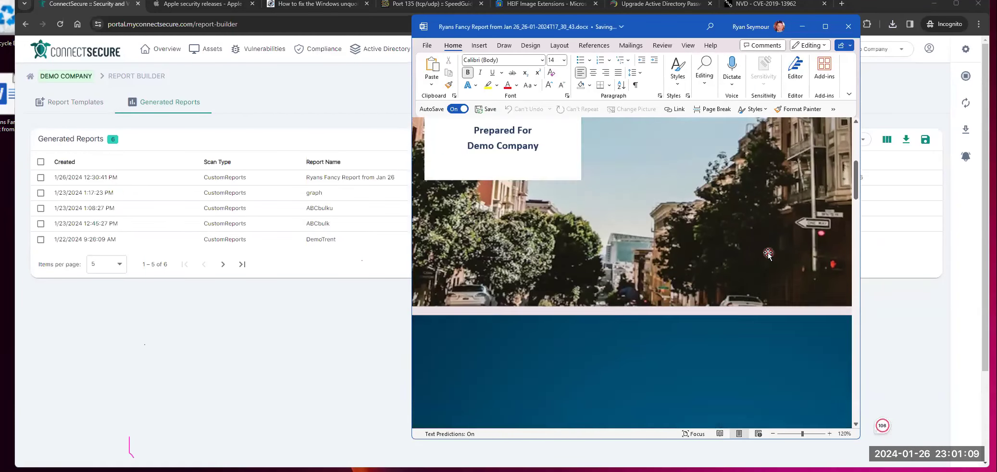
scroll(768, 252, "down", 10)
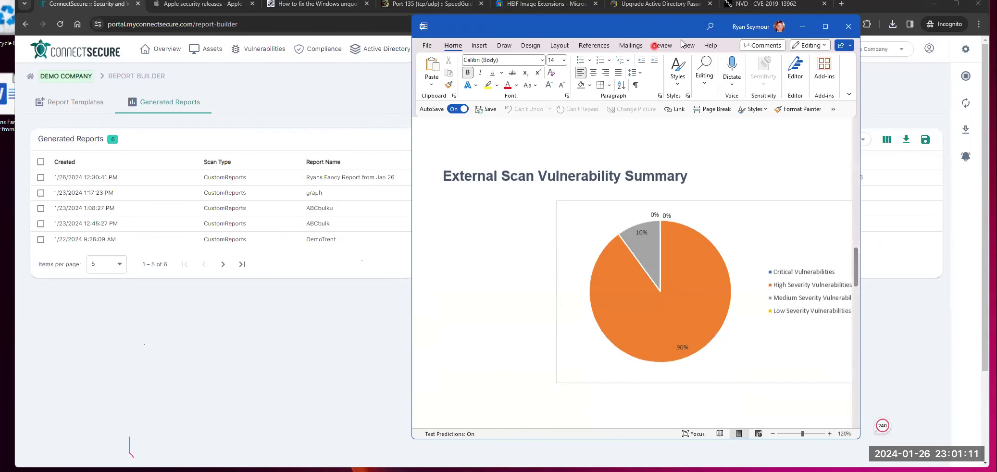
left_click_drag(669, 28, 519, 20)
left_click_drag(715, 91, 909, 91)
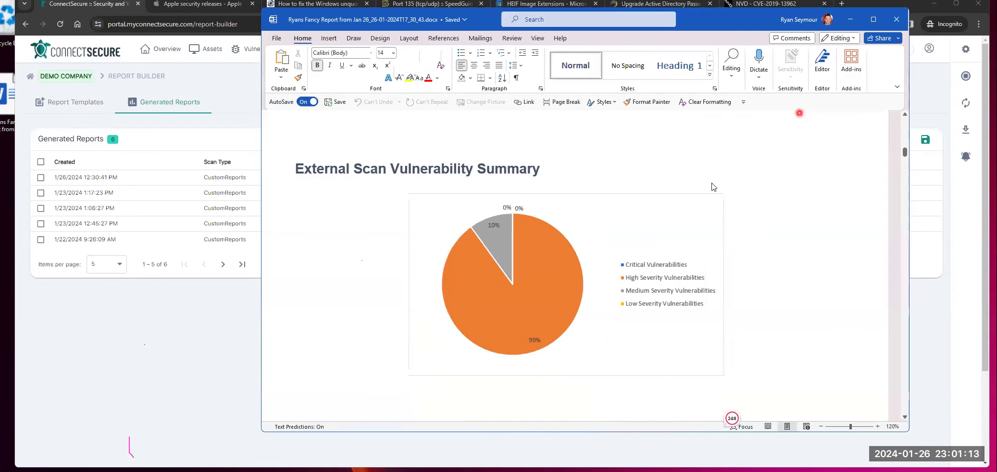
- Review the Word report from the Top 5 Vulnerability chart through the Critical Vulnerability Details table, and close the document
scroll(799, 191, "down", 3)
scroll(799, 190, "down", 6)
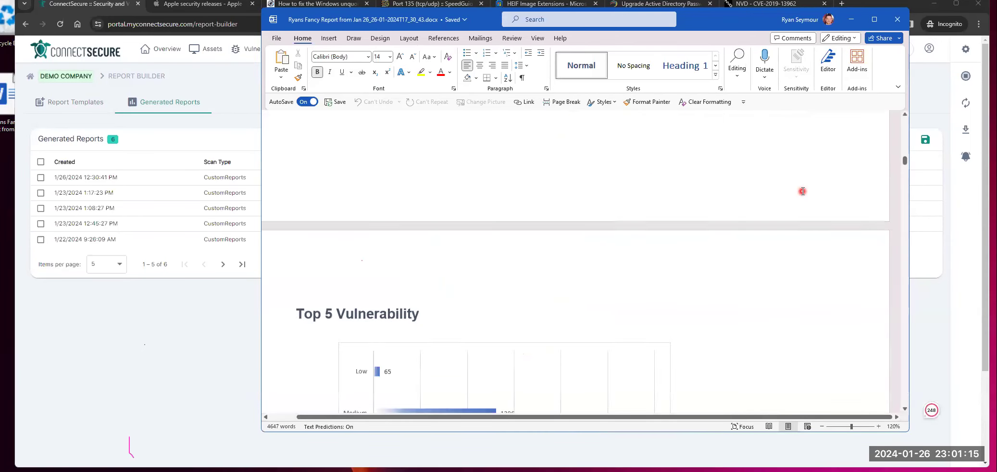
scroll(812, 208, "down", 8)
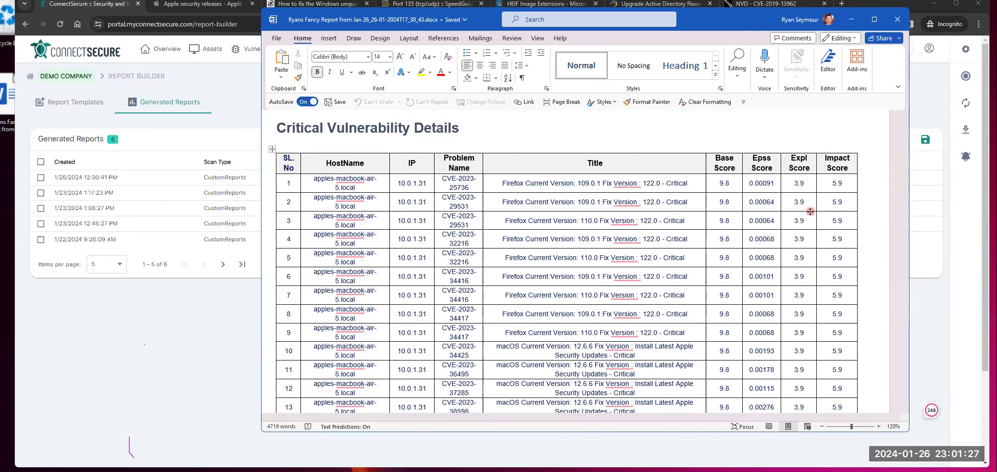
left_click_drag(867, 18, 871, 34)
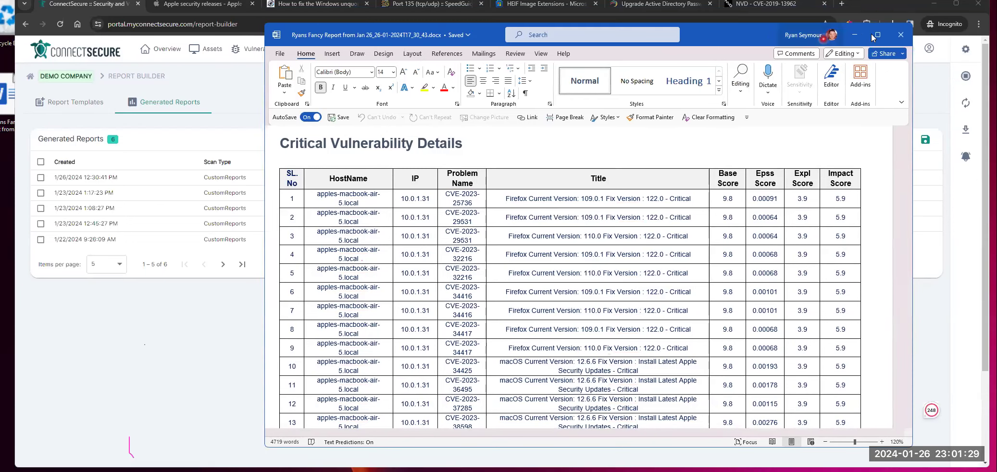
left_click(900, 36)
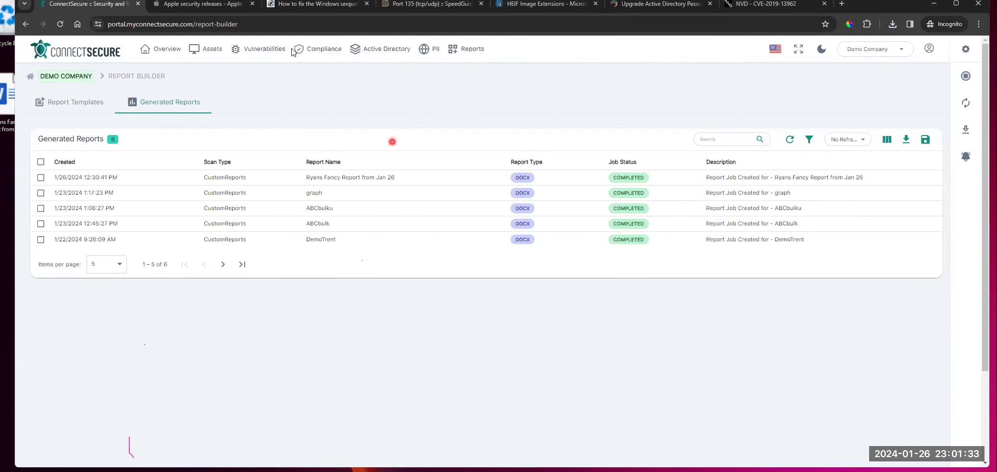
- Return to the portal's list of report templates and go to the Overview section
left_click(46, 108)
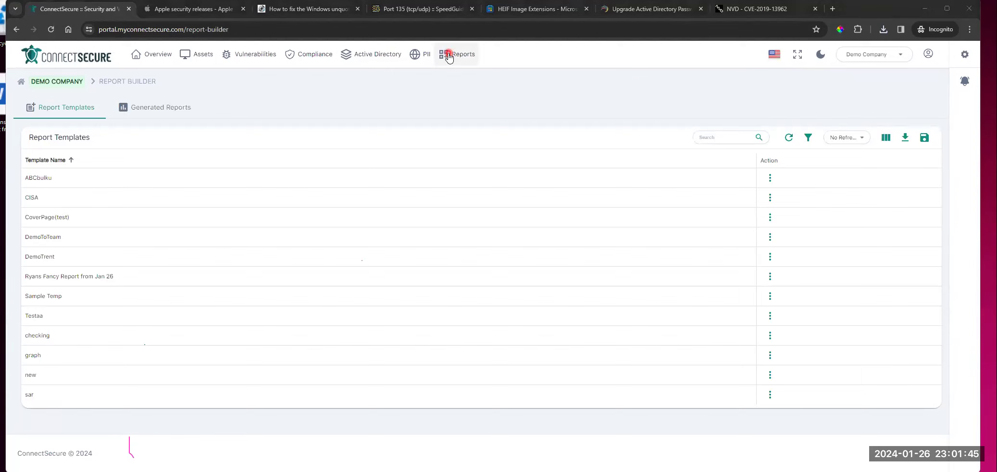
left_click(153, 57)
left_click(164, 79)
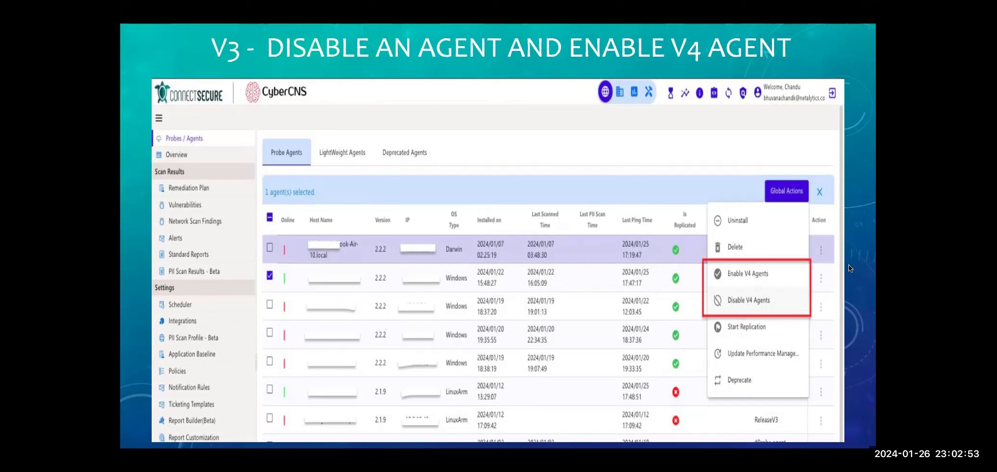
key("Right")
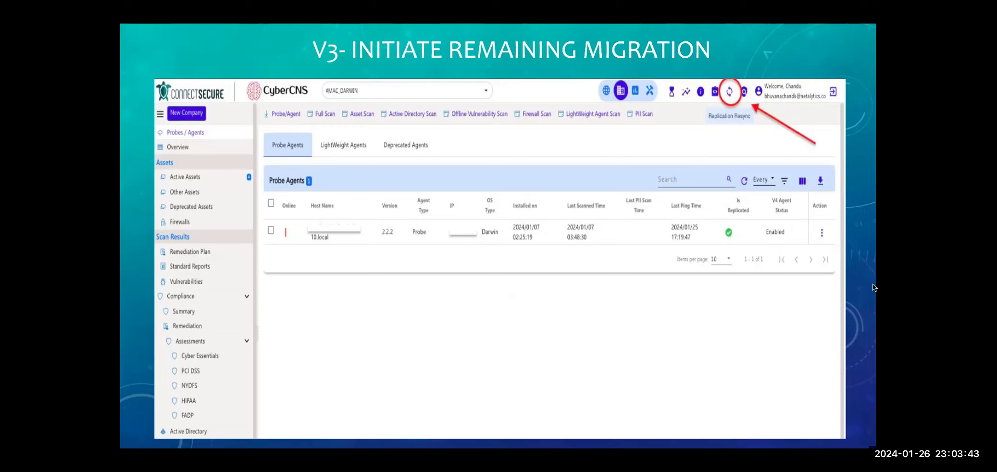
key("Right")
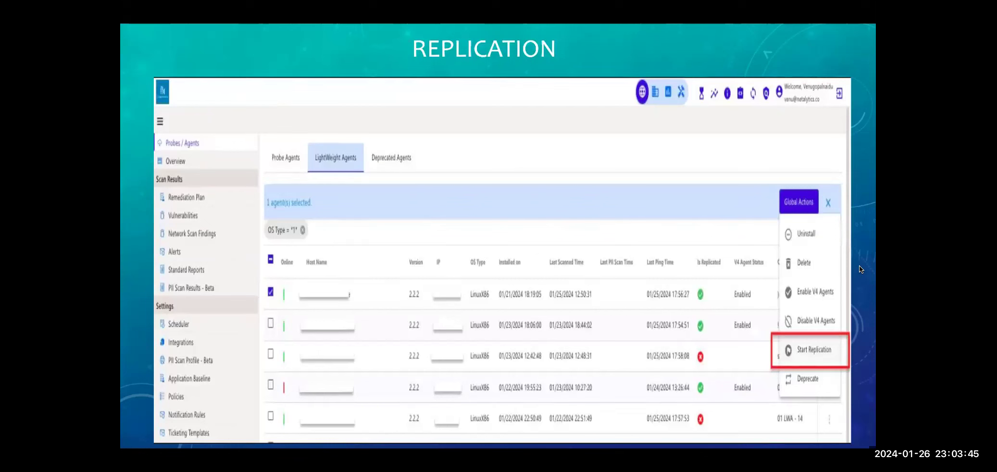